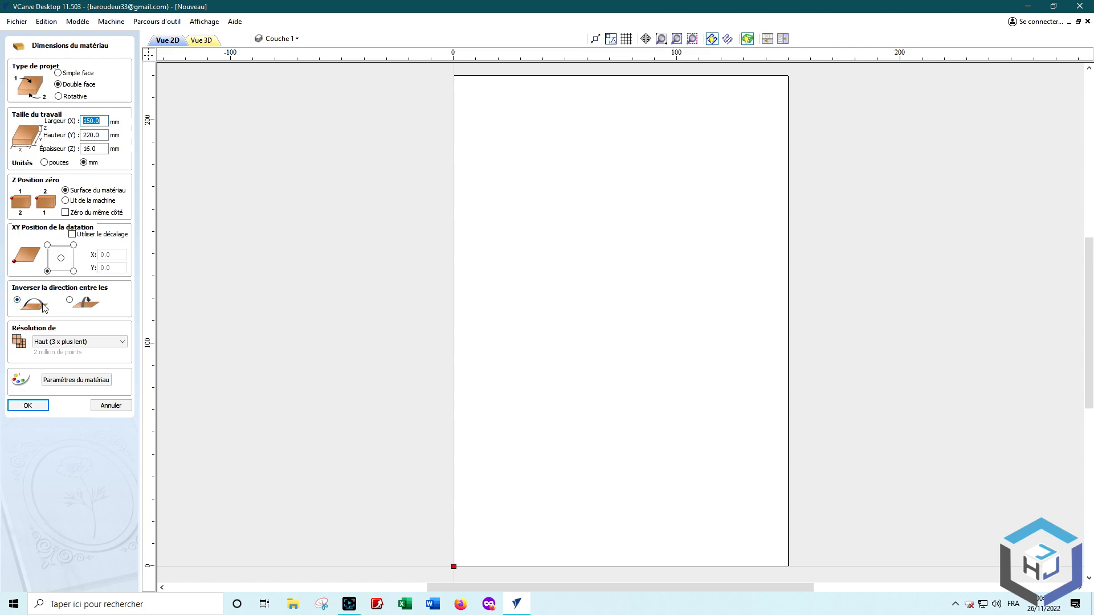
- Accept the double-sided 150 × 220 × 16 mm material setup and import the image christmastree.png
left_click(28, 406)
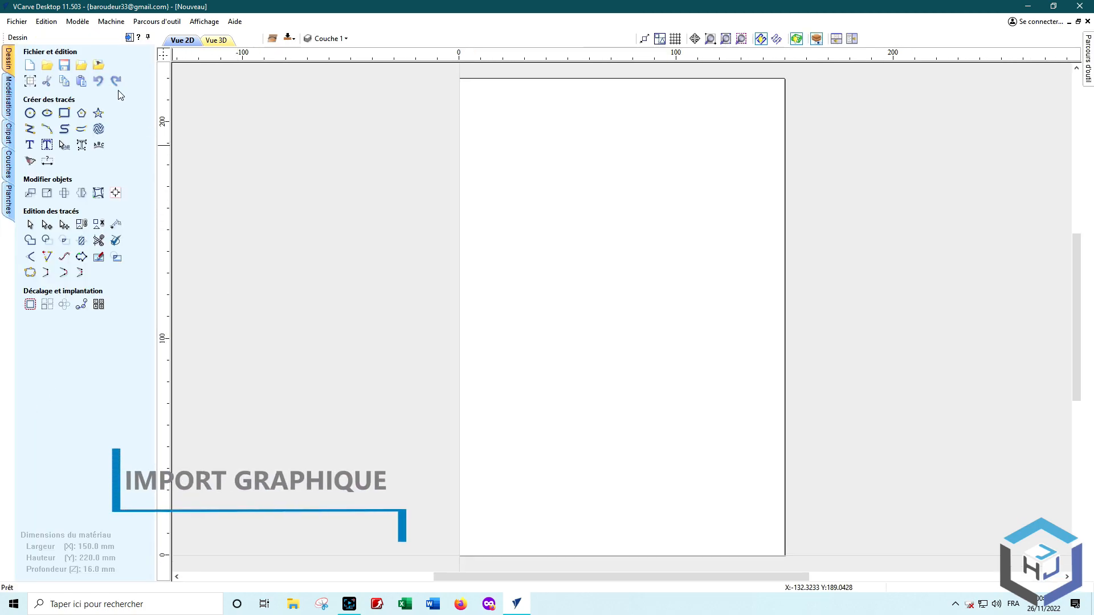
left_click(100, 64)
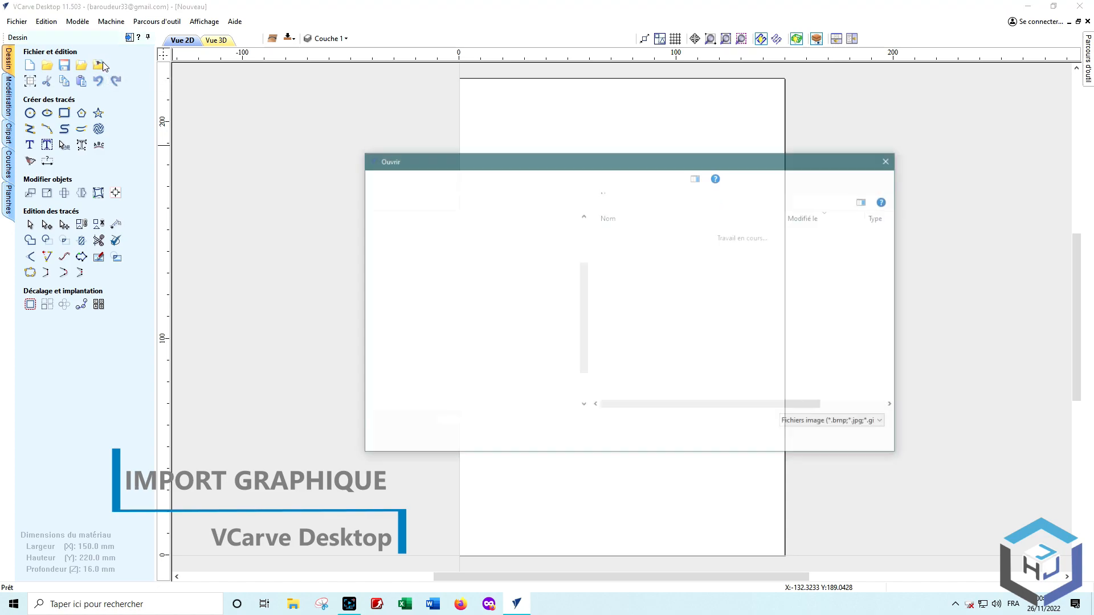
left_click(627, 371)
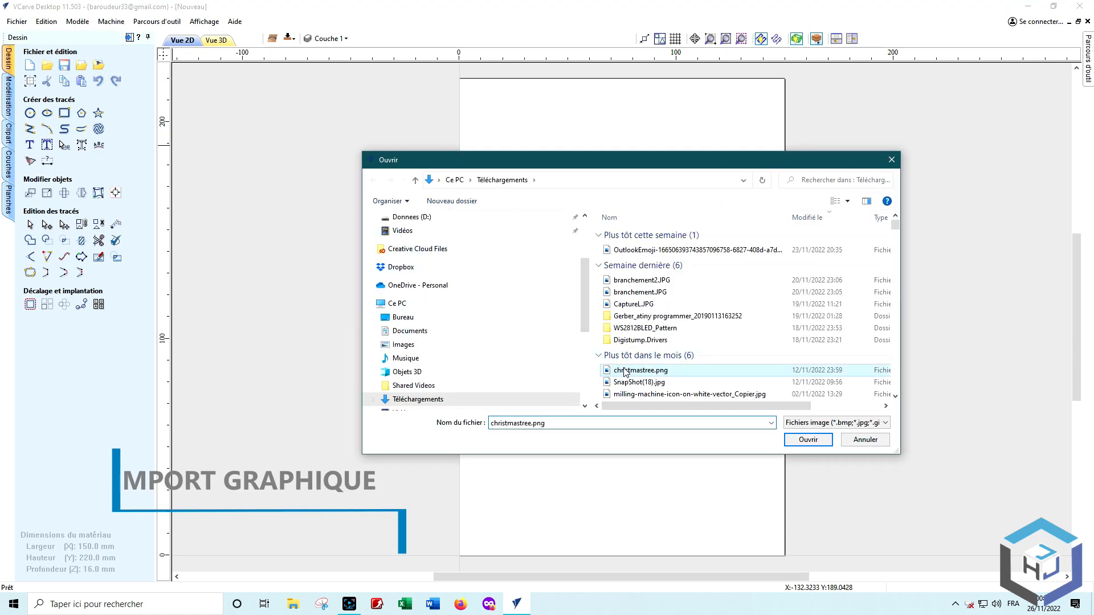
left_click(810, 440)
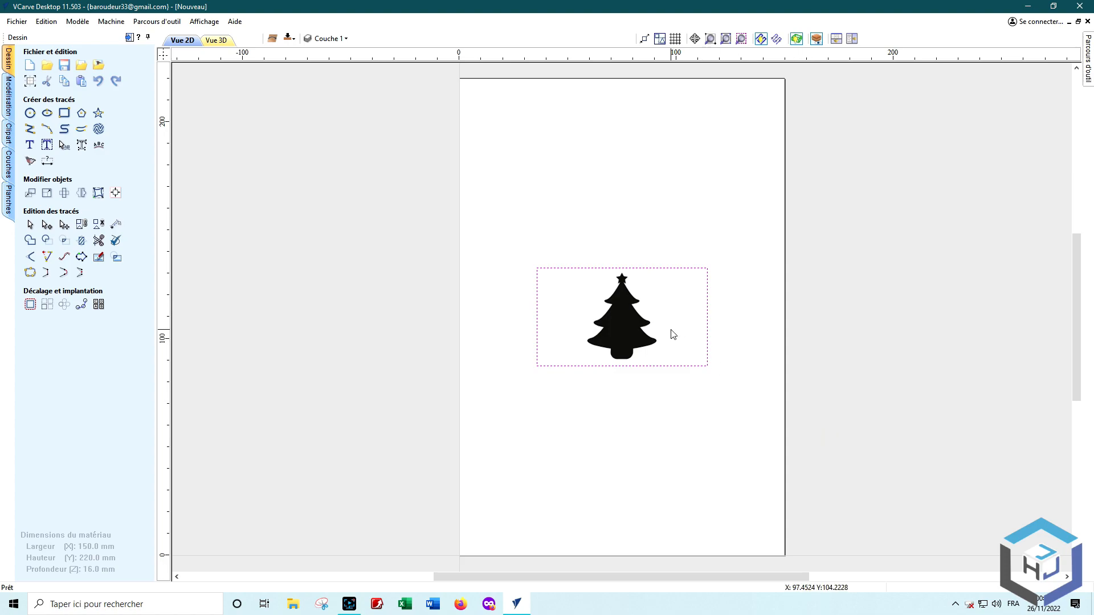
- Trace the tree bitmap into vectors in black/white mode with the existing settings, and hide the bitmap layer
left_click(29, 162)
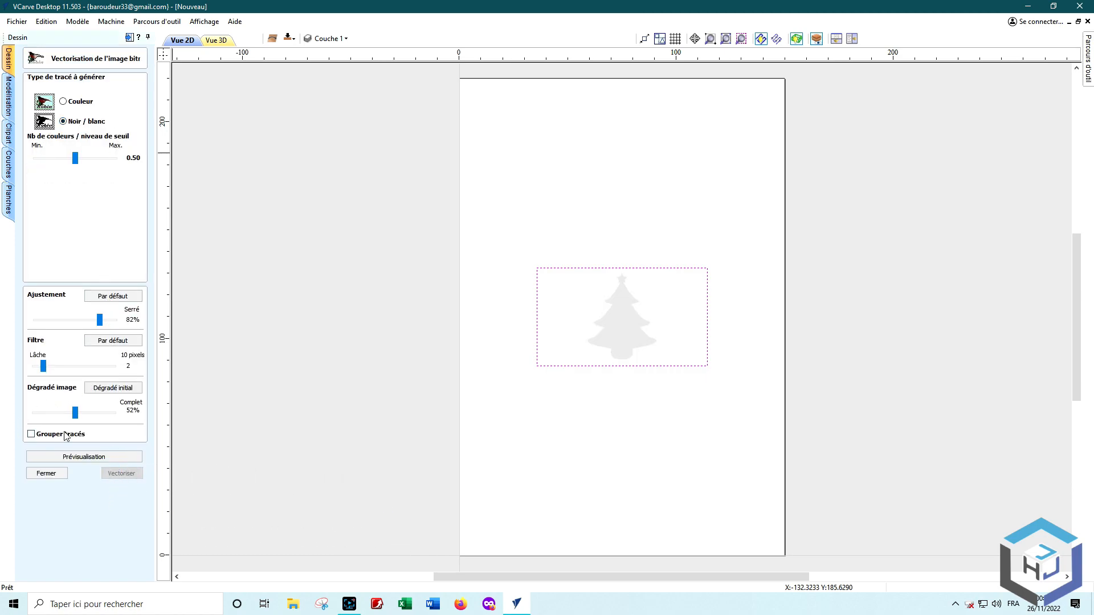
left_click(112, 457)
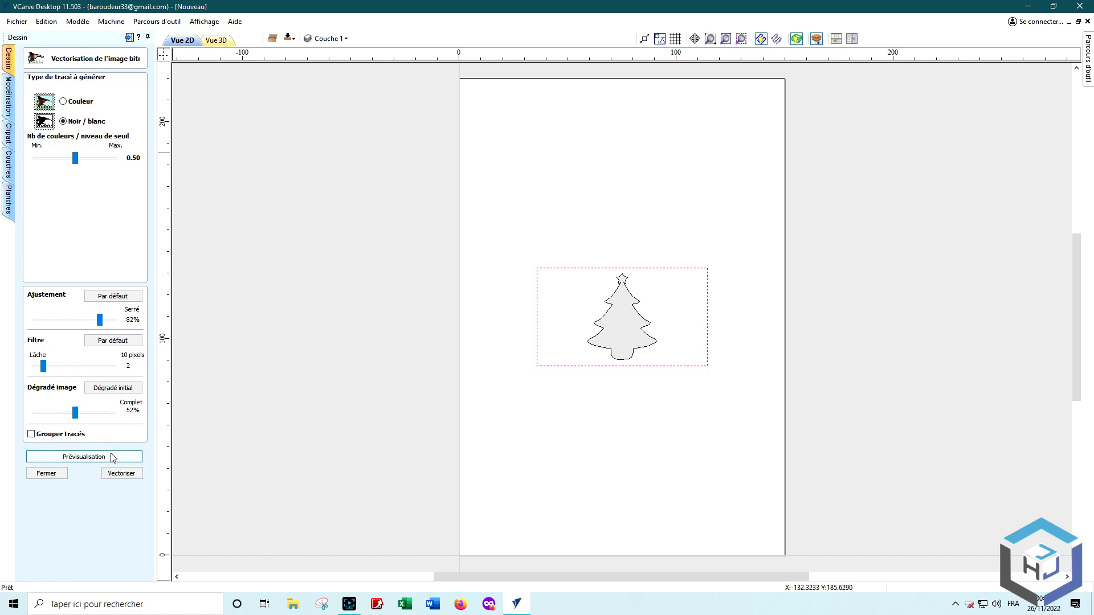
left_click(132, 473)
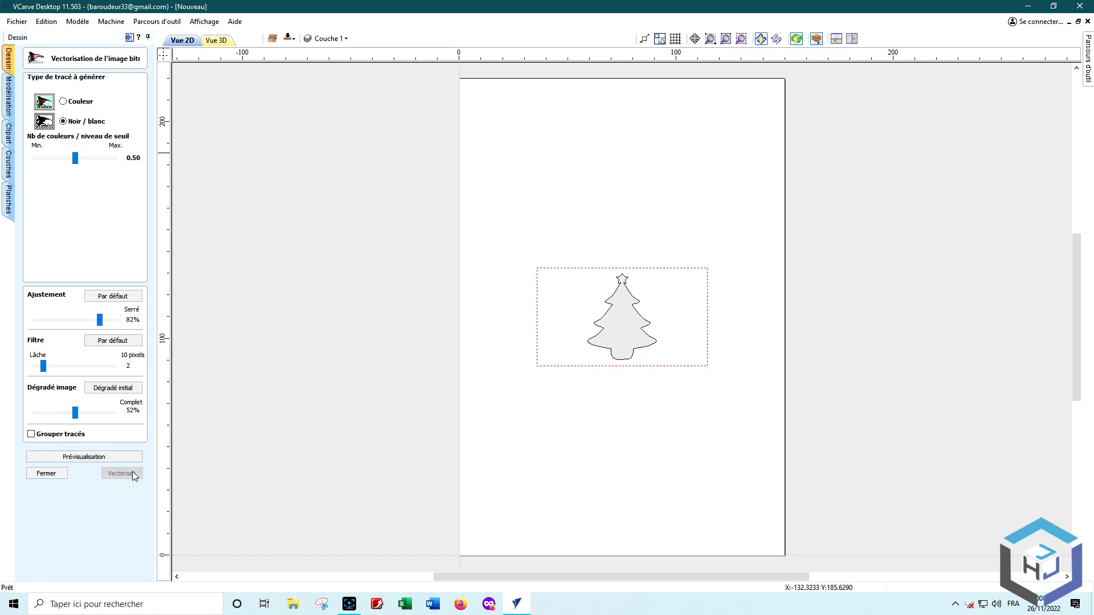
left_click(48, 474)
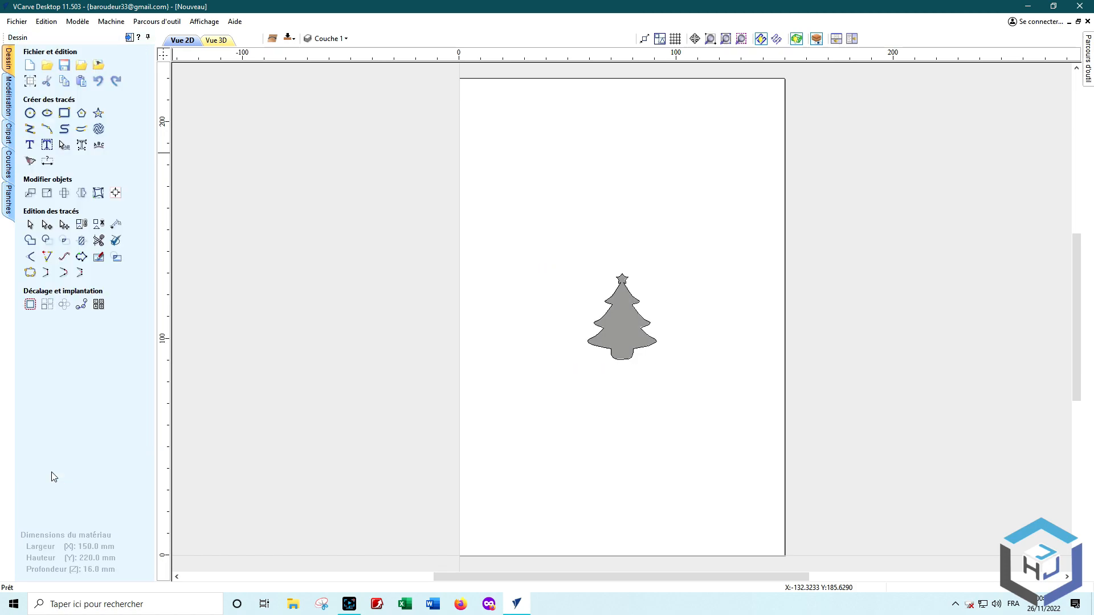
left_click(330, 39)
left_click(323, 58)
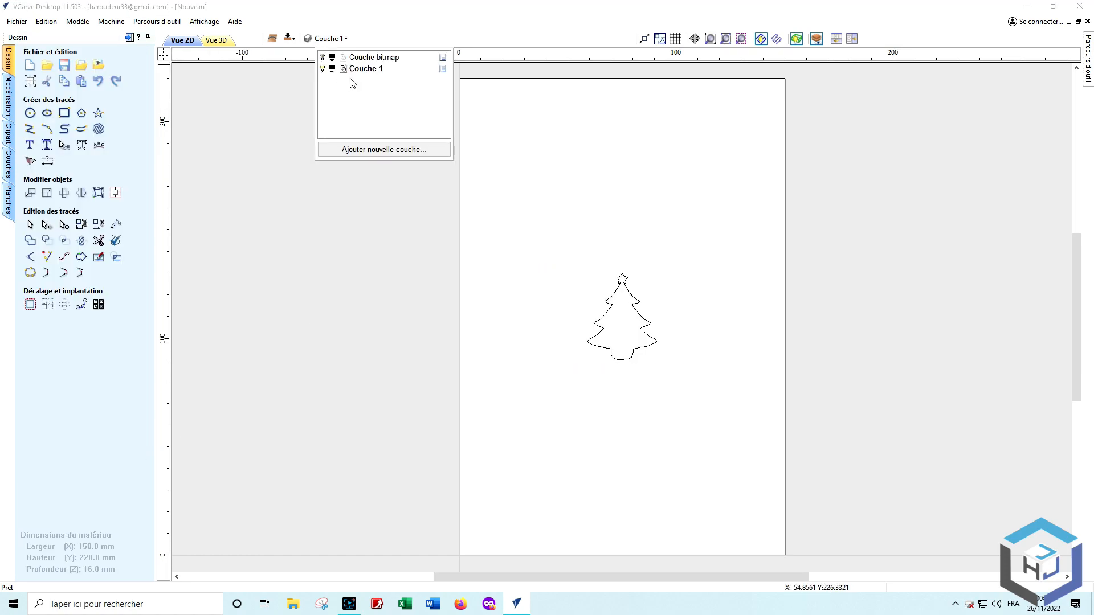
- Scale the traced tree outline to a height of 130 mm about its centre, keeping the X and Y proportions linked
left_click(589, 344)
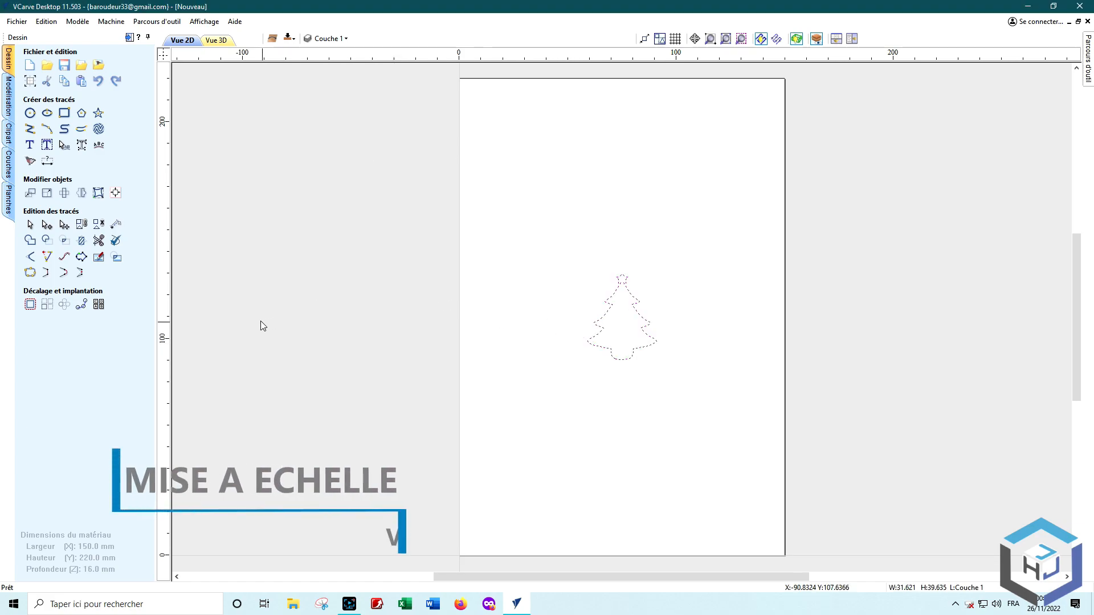
left_click(48, 194)
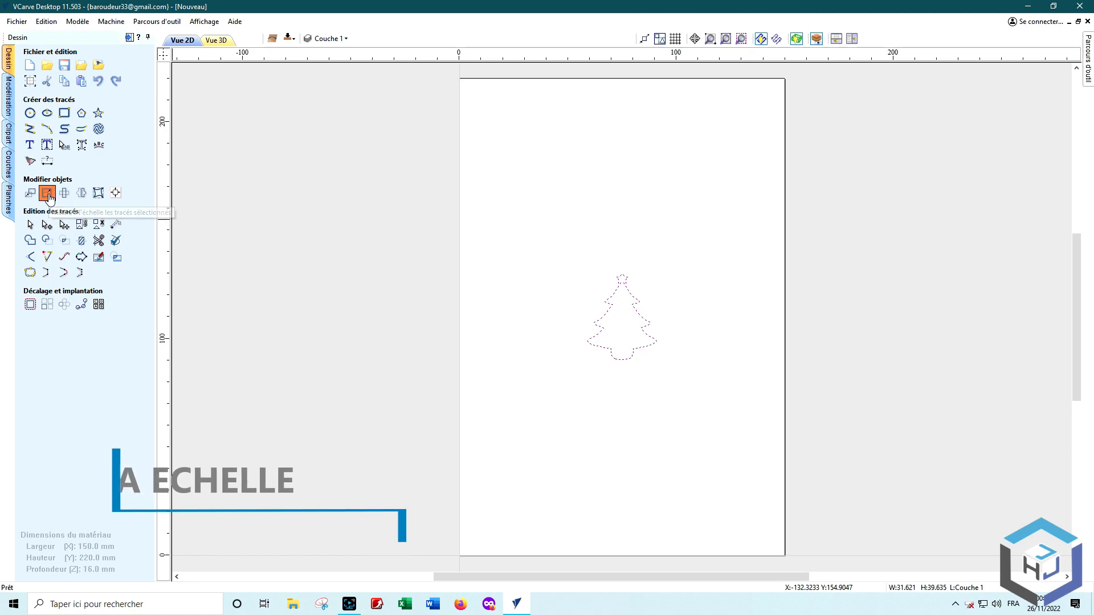
left_click_drag(93, 268, 54, 265)
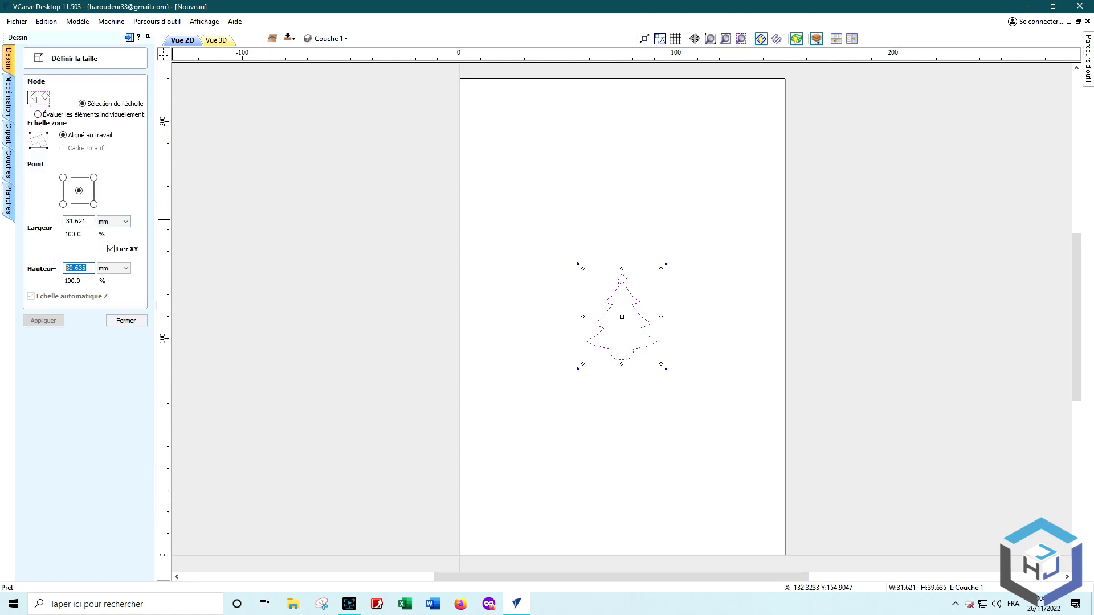
type("130")
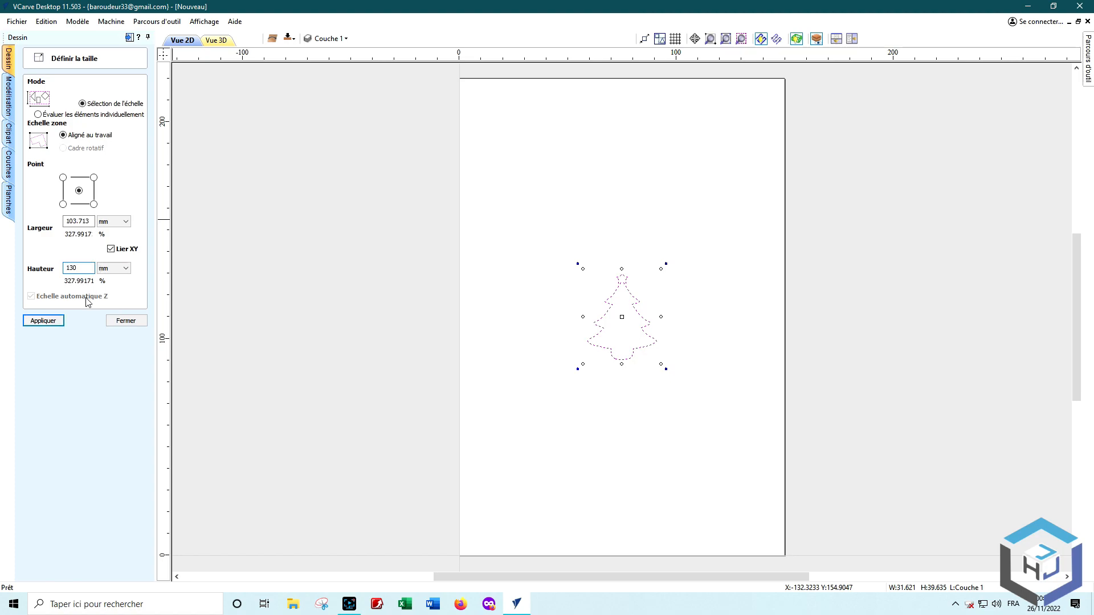
left_click(49, 317)
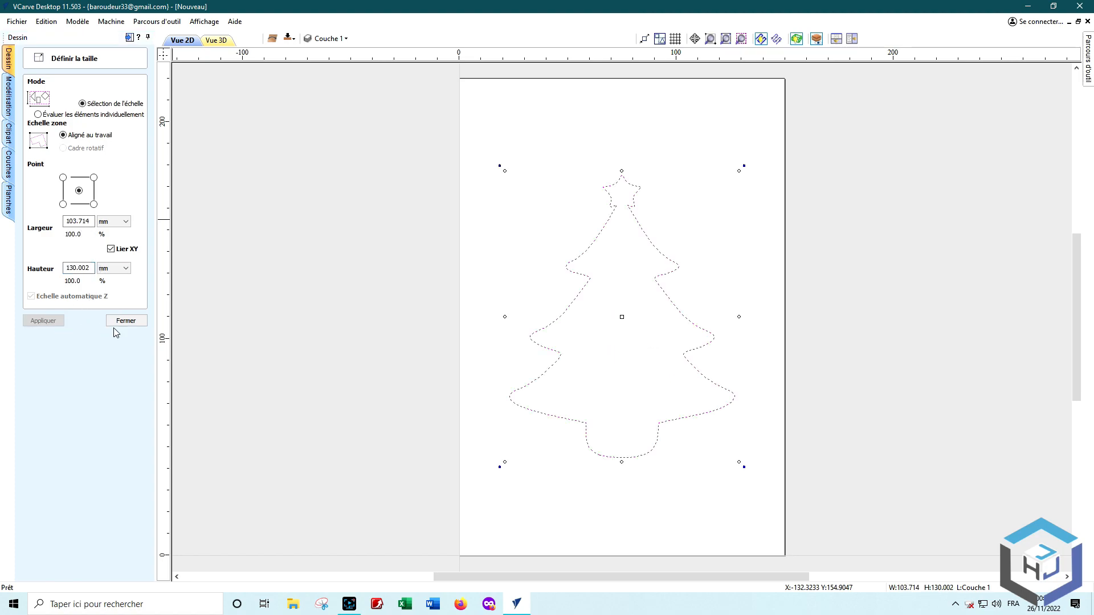
left_click(126, 321)
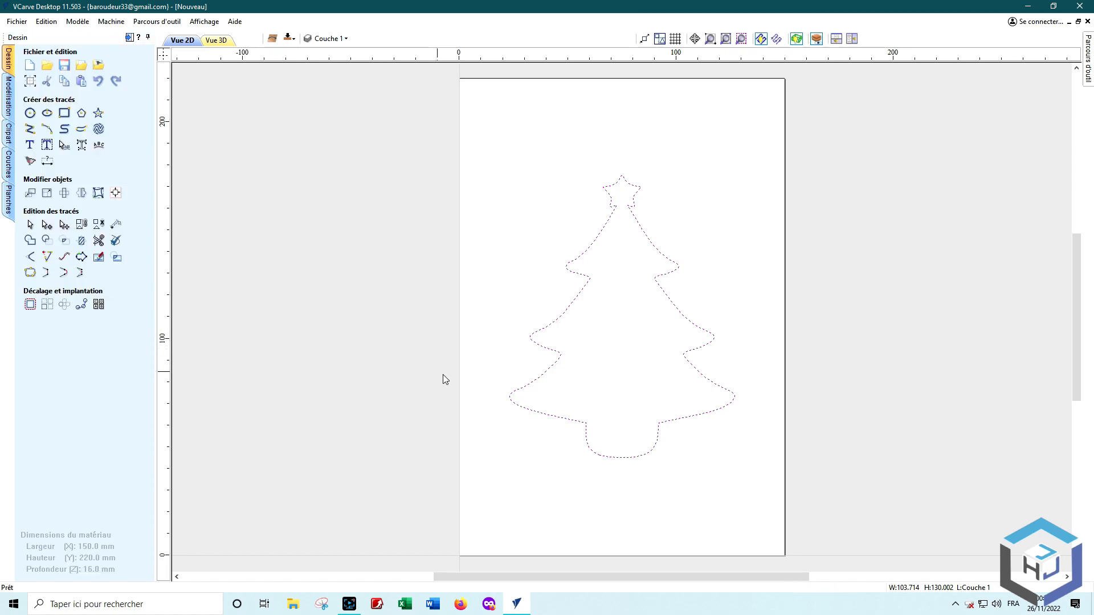
left_click(558, 438)
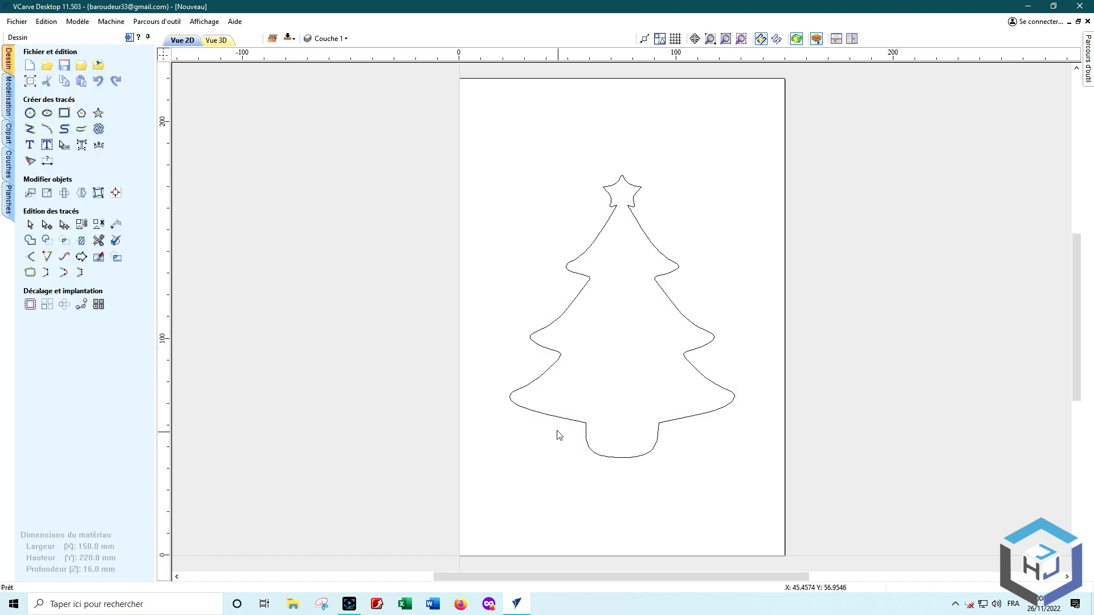
- Offset the tree outline outward by 3 mm, keeping the original vector
left_click(556, 326)
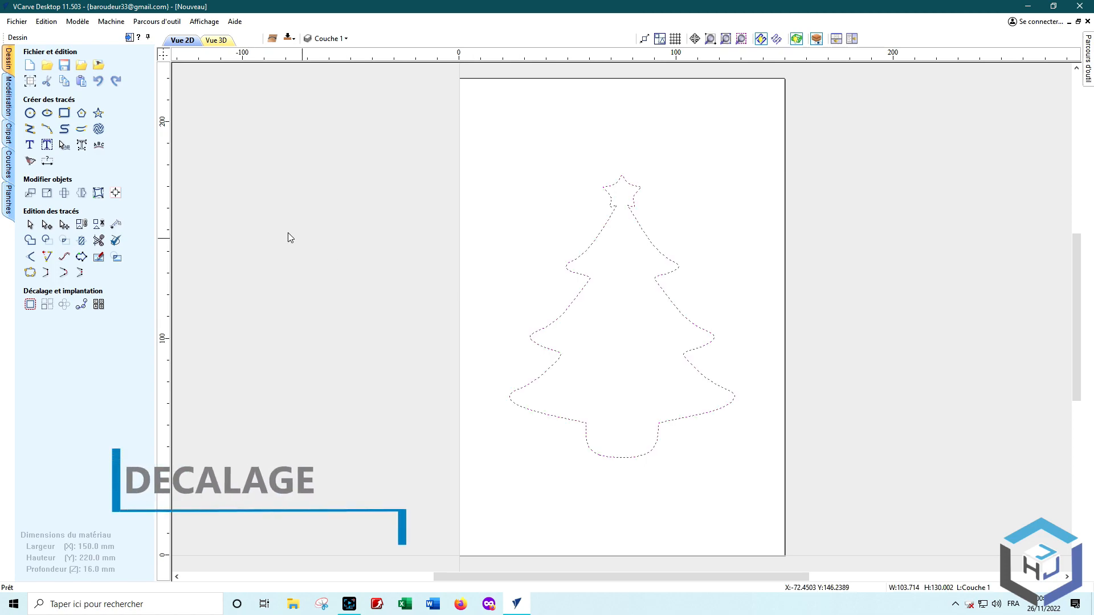
left_click(30, 307)
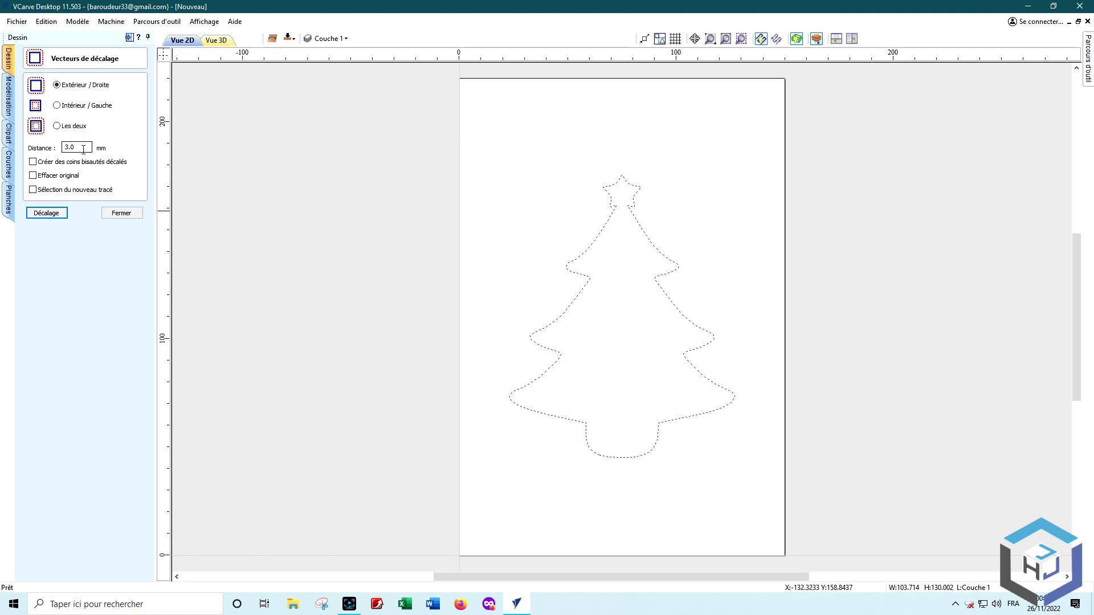
left_click(38, 216)
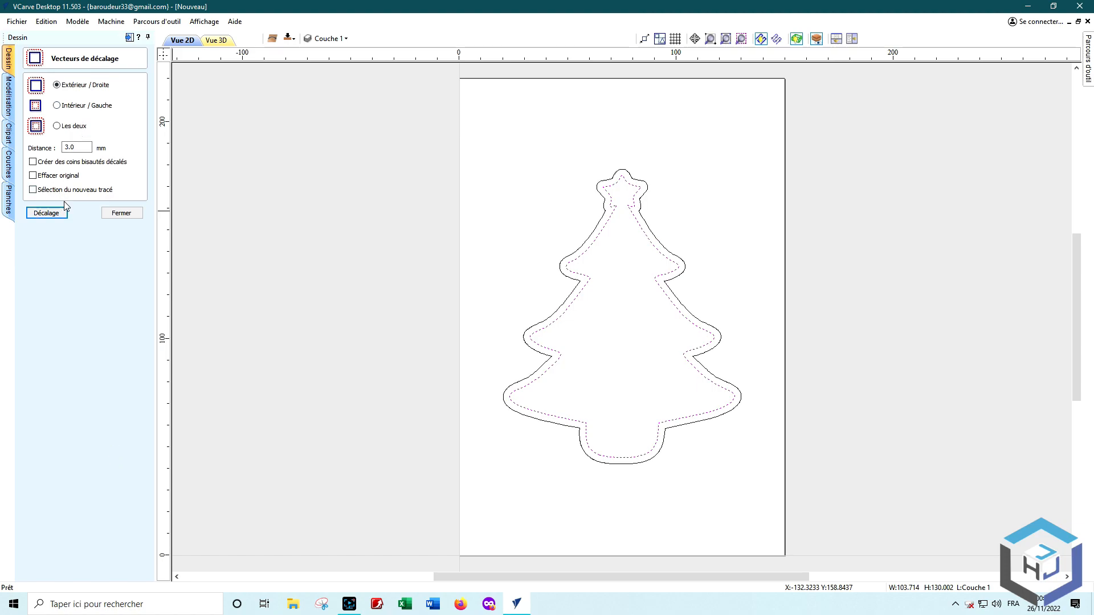
left_click(120, 215)
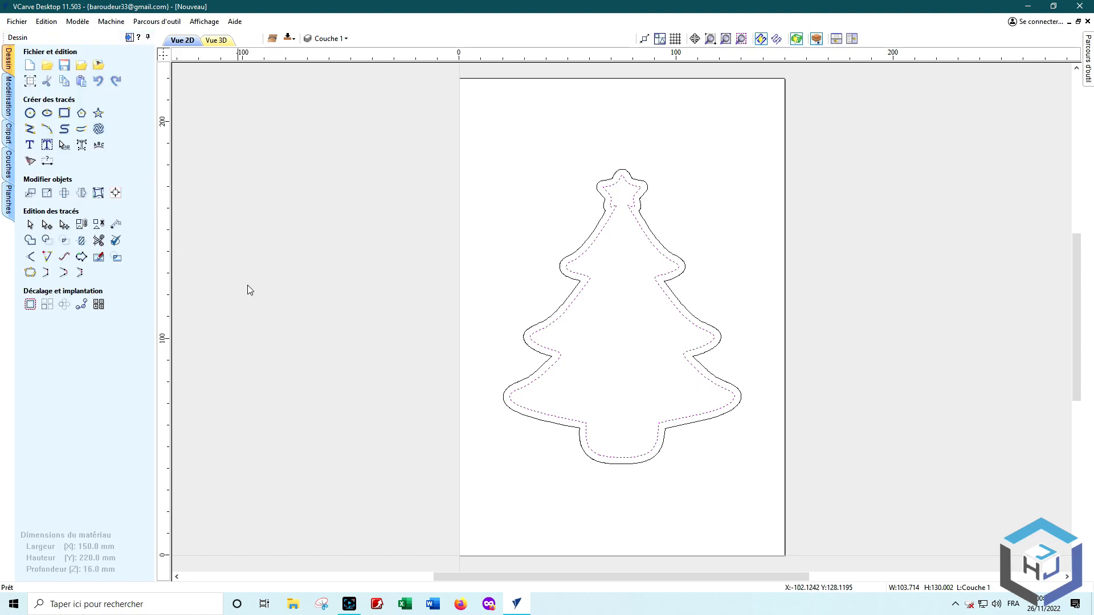
left_click(517, 448)
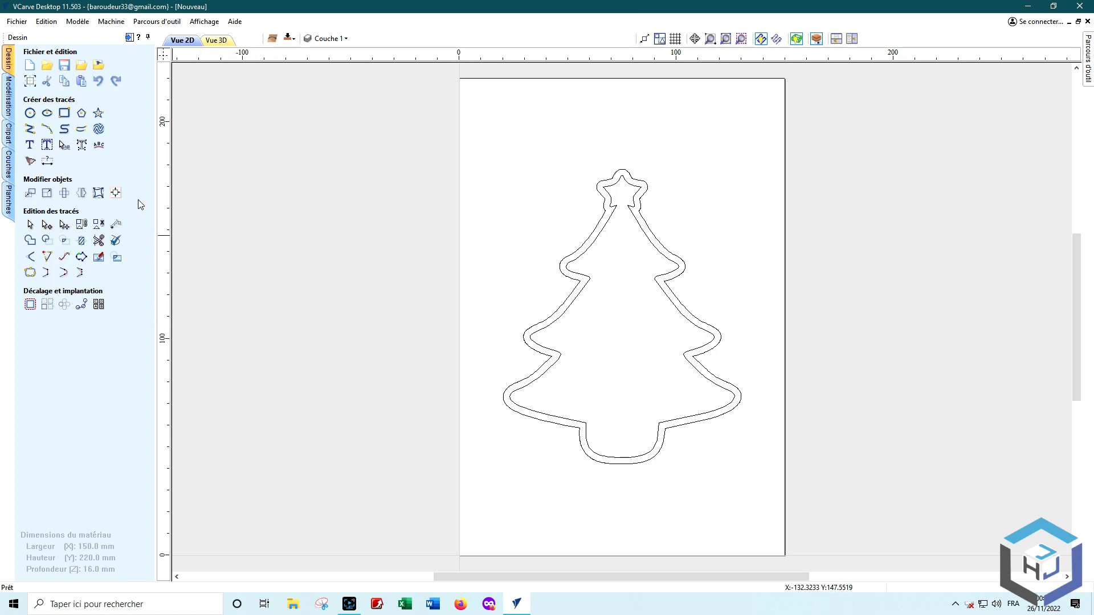
- Draw a square-cornered rectangle over the tree's trunk, 83 mm wide and 36 mm high
left_click(64, 114)
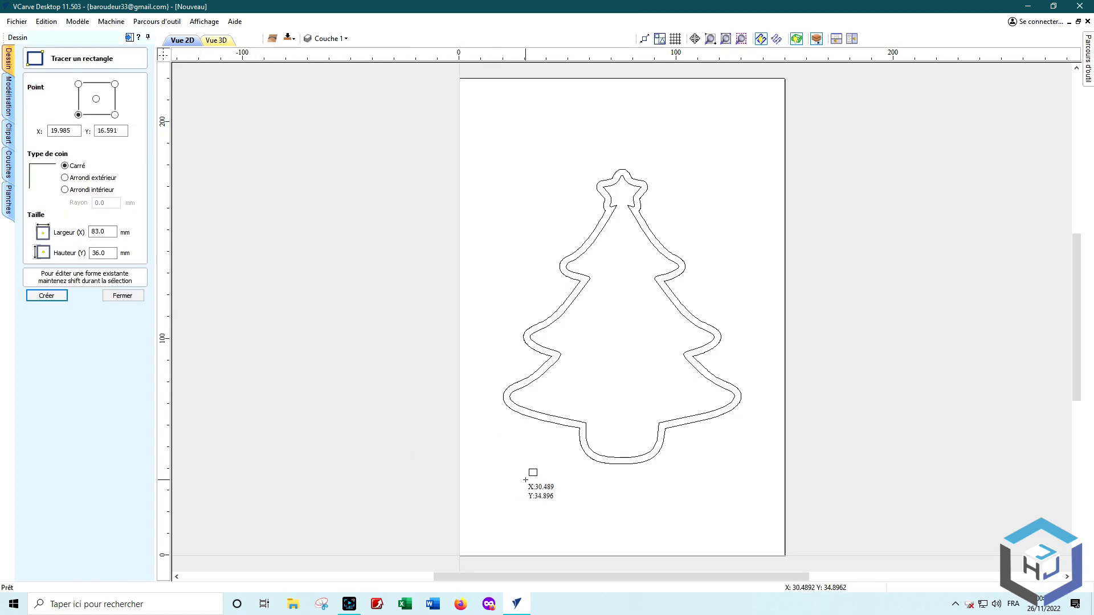
left_click_drag(628, 501, 637, 502)
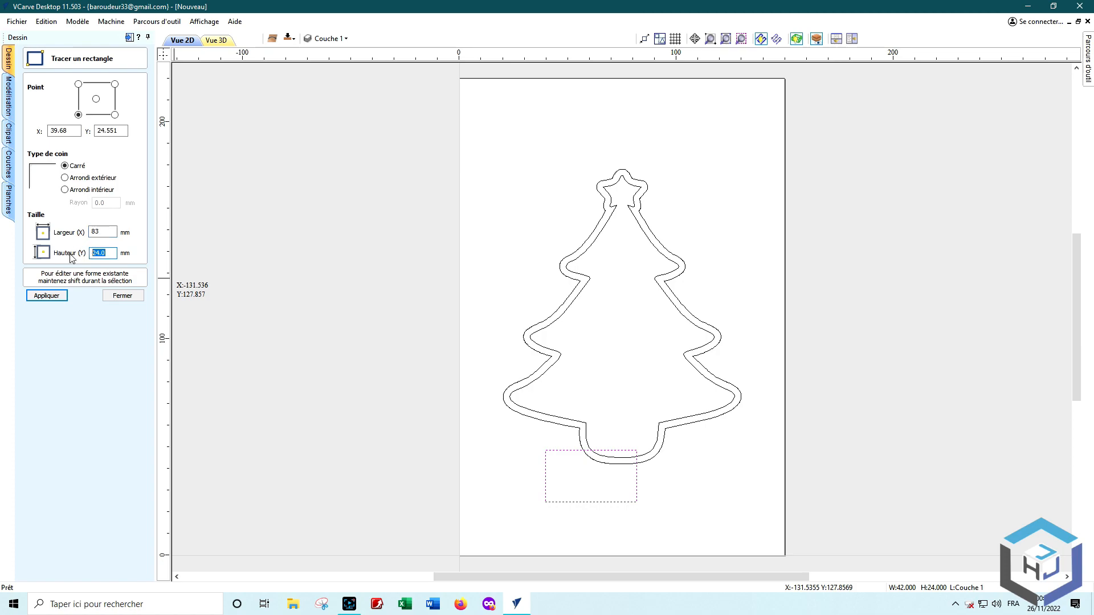
type("36")
left_click(47, 296)
left_click(125, 296)
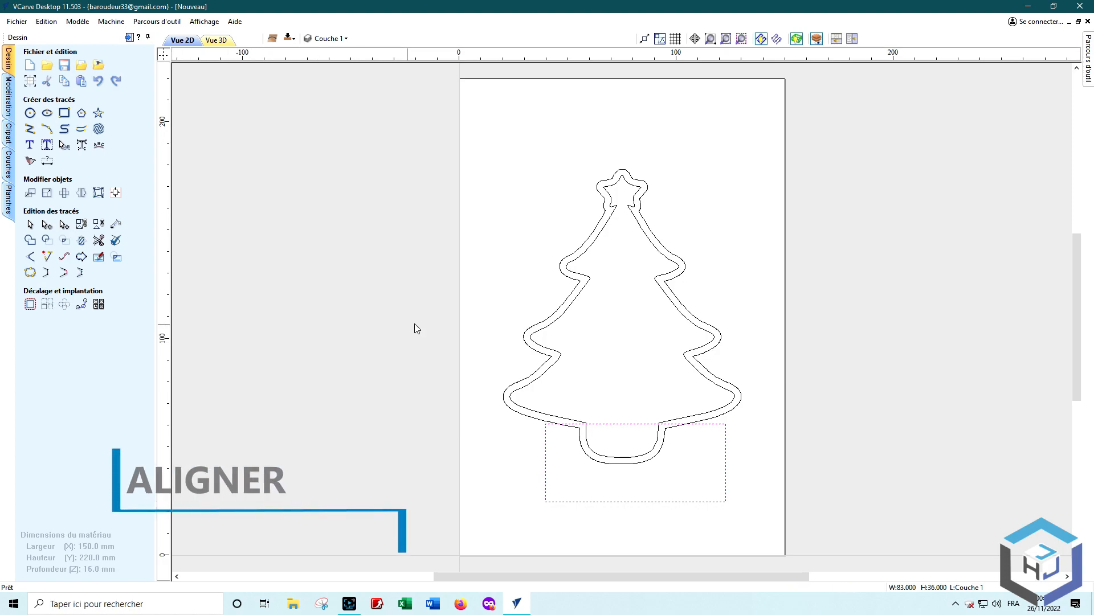
- Centre the rectangle horizontally on the outer tree outline
left_click(530, 379, "shift")
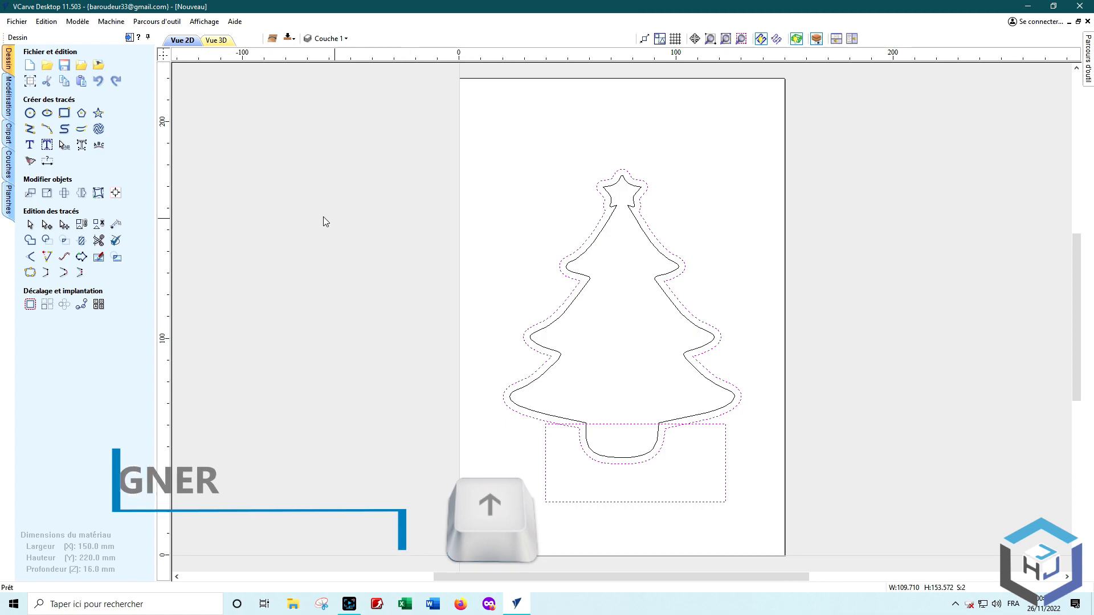
left_click(116, 193)
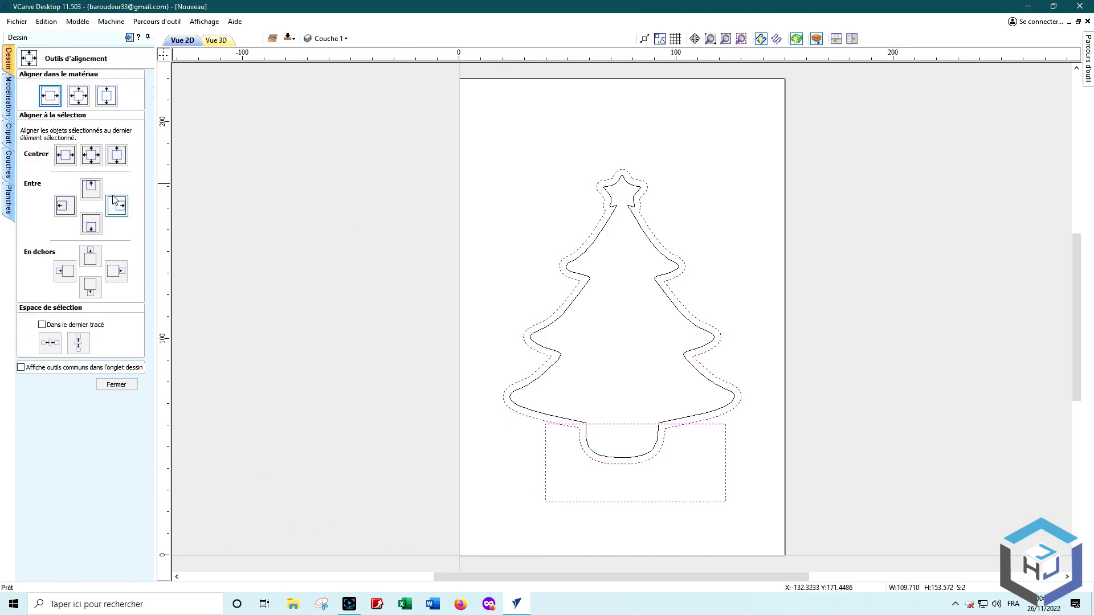
left_click(71, 158)
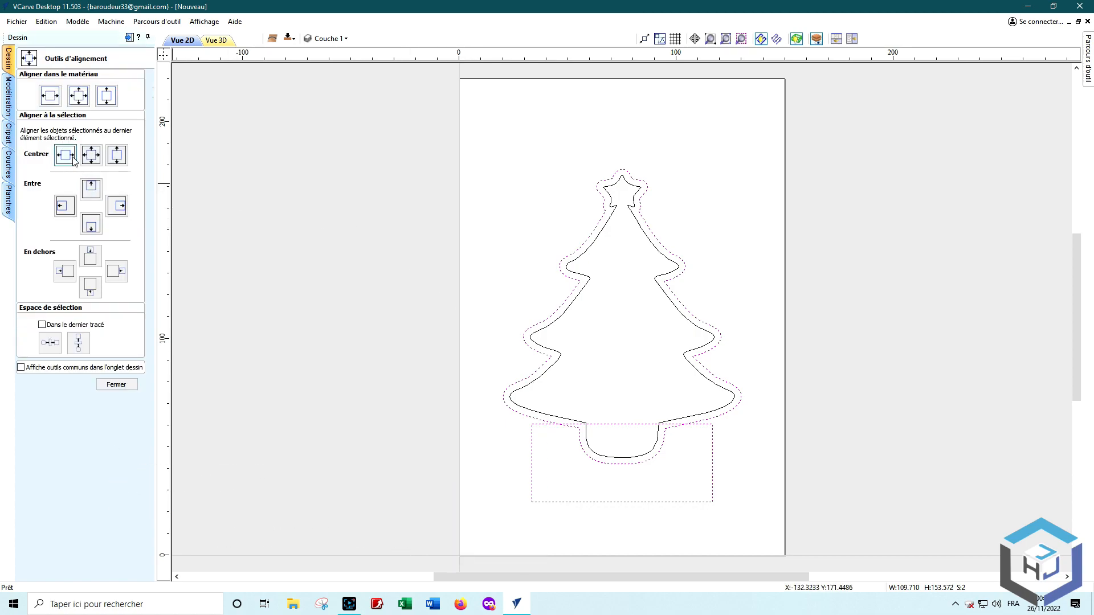
left_click(116, 384)
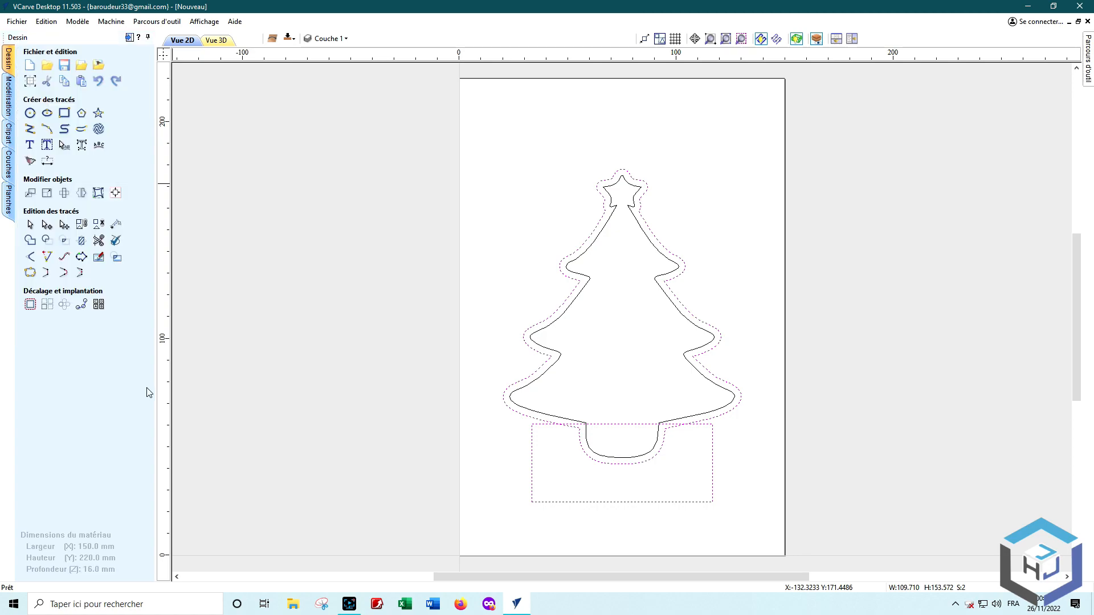
left_click(743, 484)
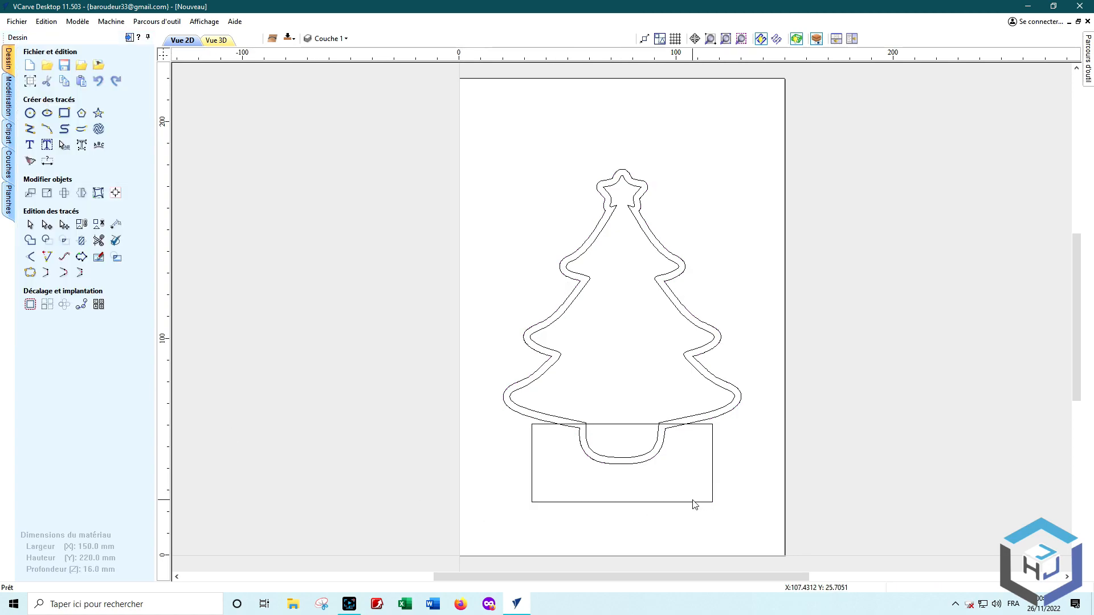
- Nudge the base rectangle down about 4 mm, keeping it overlapping the trunk of the outer outline
left_click(677, 505)
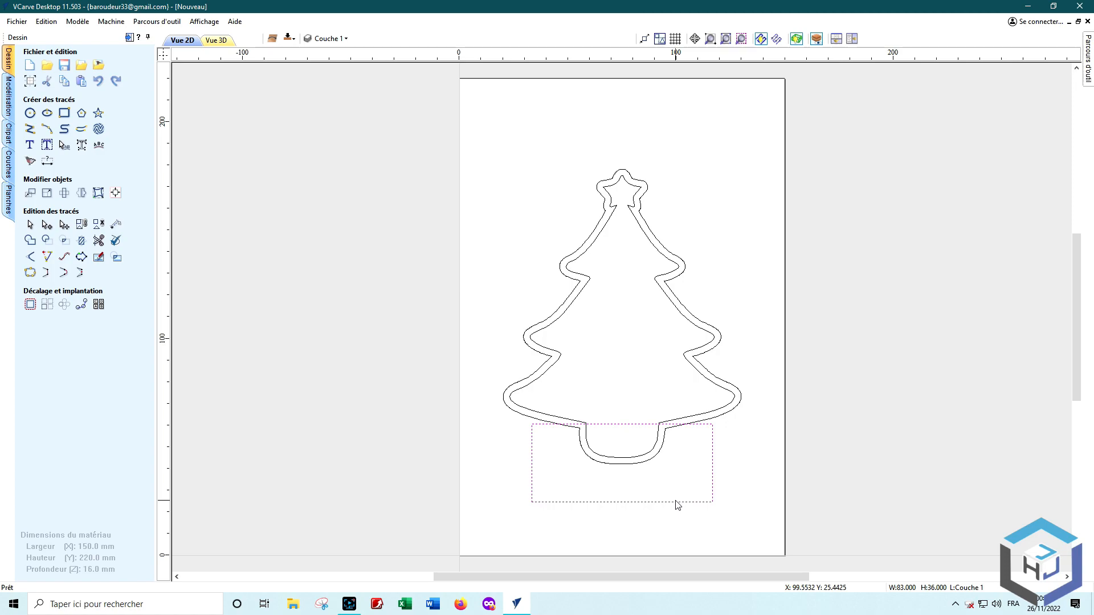
key("Down")
key("Down")
key("Down")
key("Down")
key("Down")
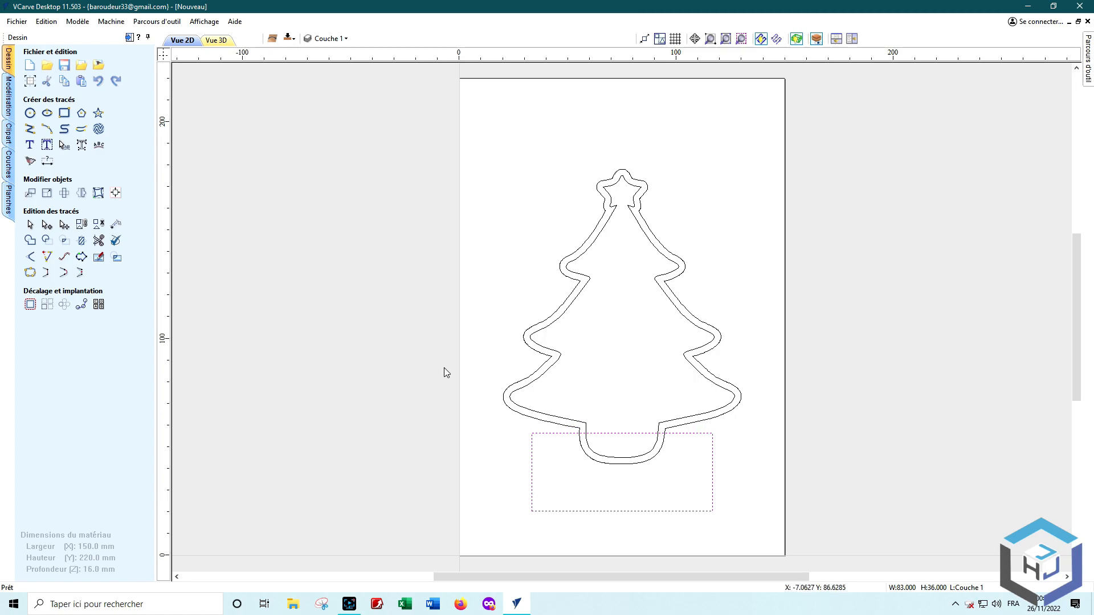
- Weld the base rectangle and the outer tree outline into one closed contour
left_click(516, 386, "shift")
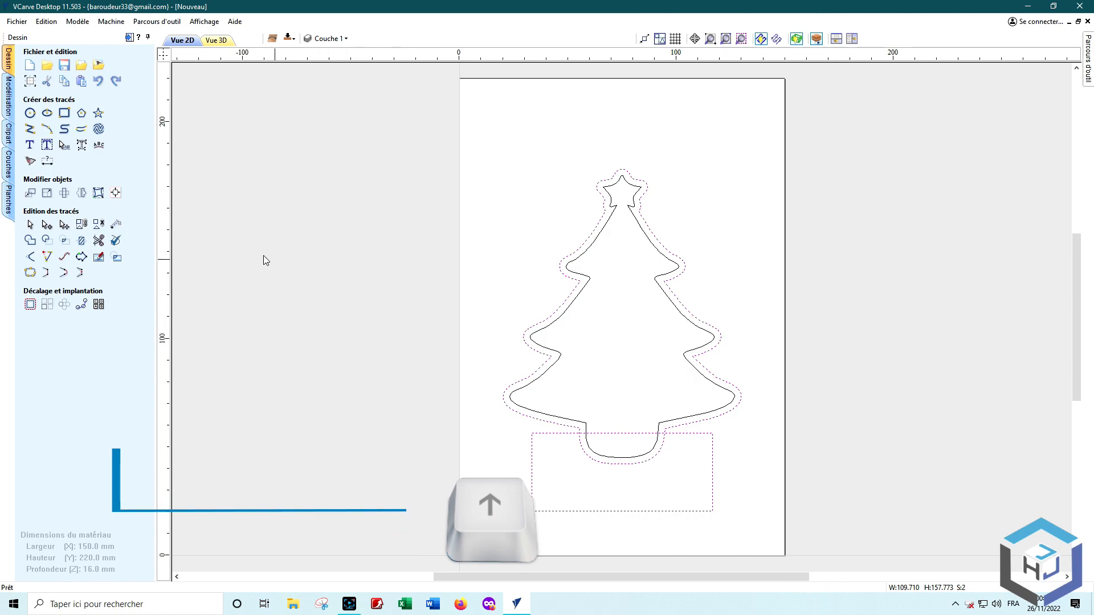
left_click(29, 241)
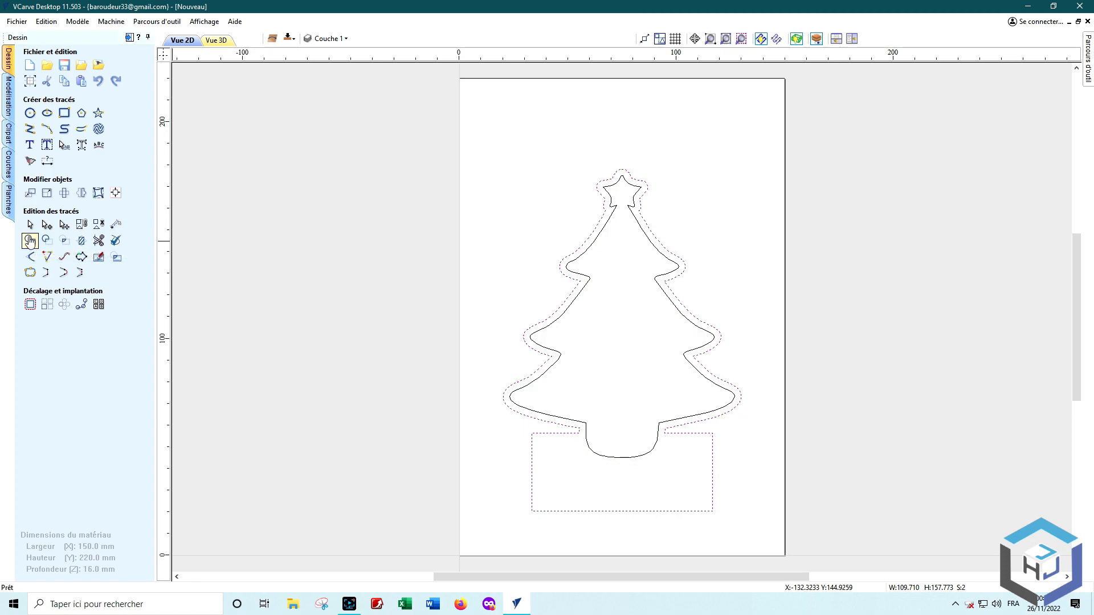
left_click(557, 473)
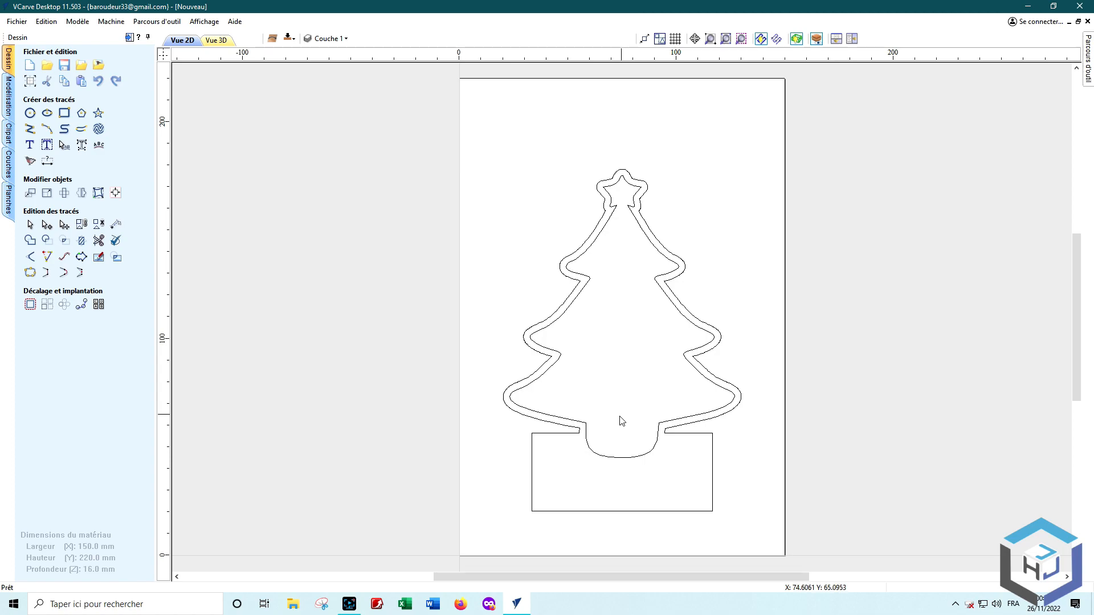
scroll(608, 453, "up", 2)
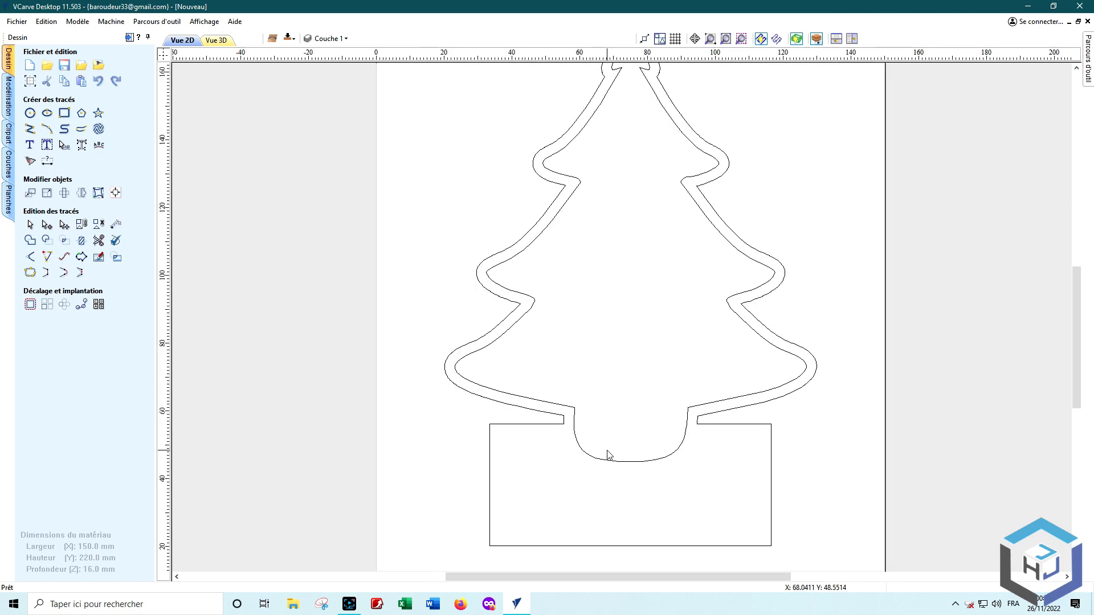
- Draw a straight 83 mm line across the open upper edge of the base, joining its two upper corners
left_click(30, 129)
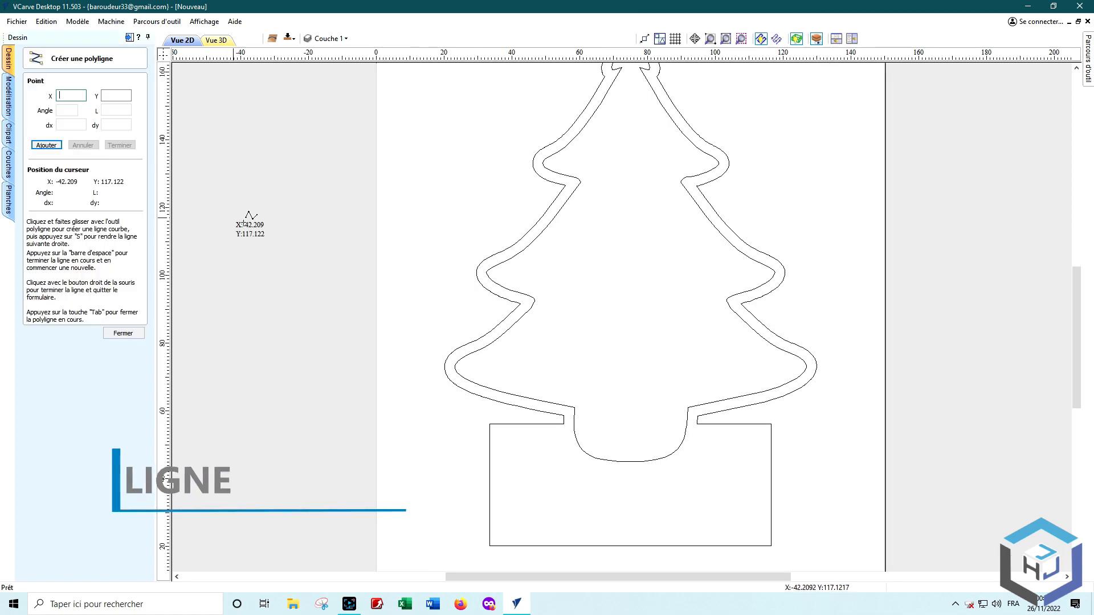
left_click(491, 425)
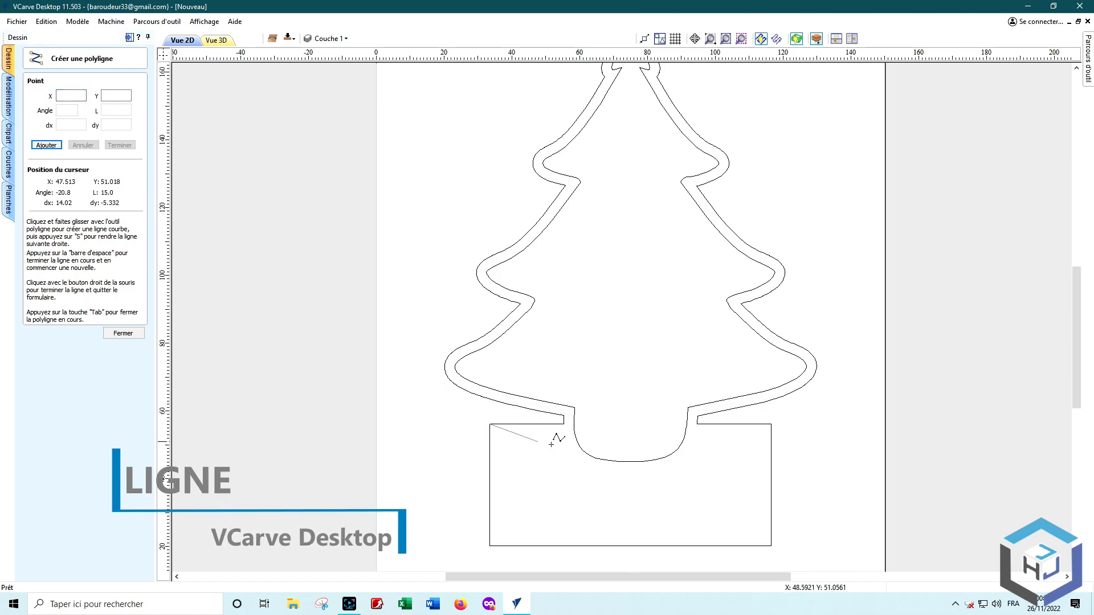
left_click(771, 427)
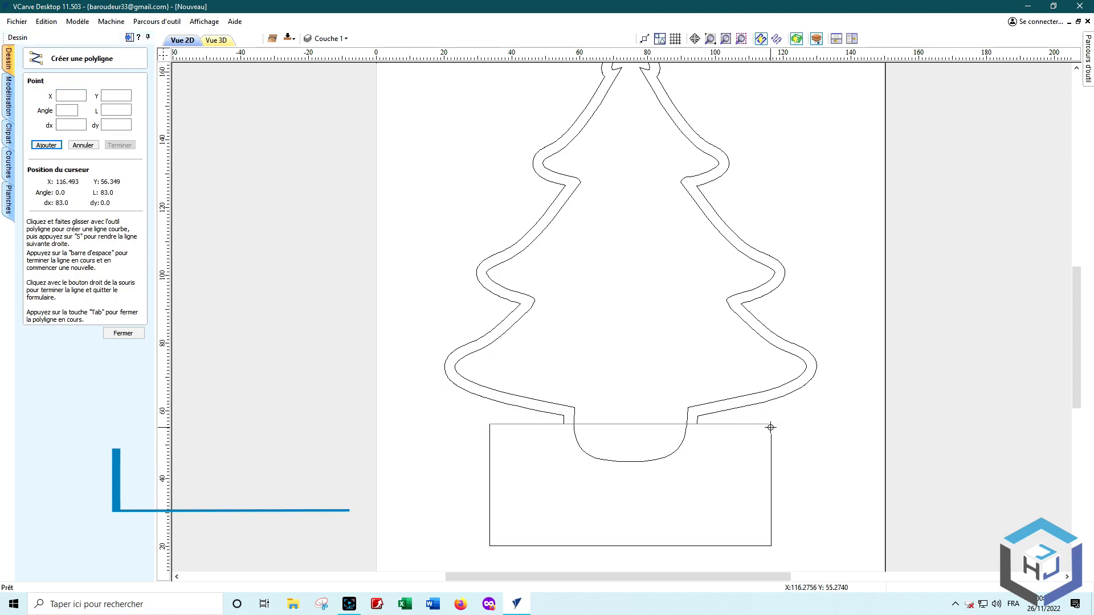
right_click(811, 435)
left_click(699, 471)
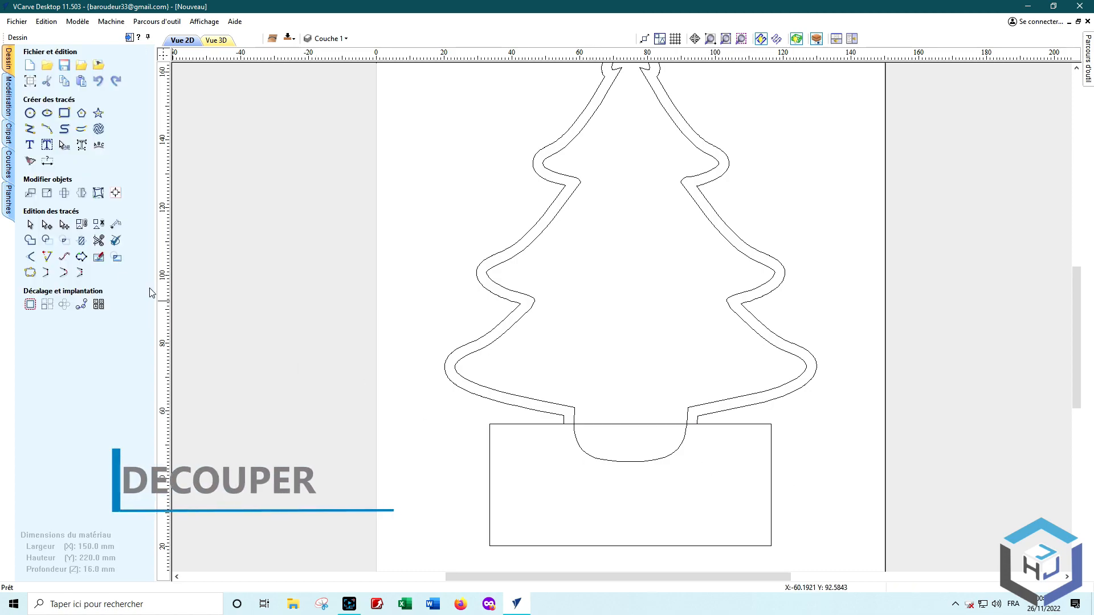
- Trim away the rounded trunk bottom lying inside the base, and delete the horizontal helper line across the base's upper edge
left_click(98, 242)
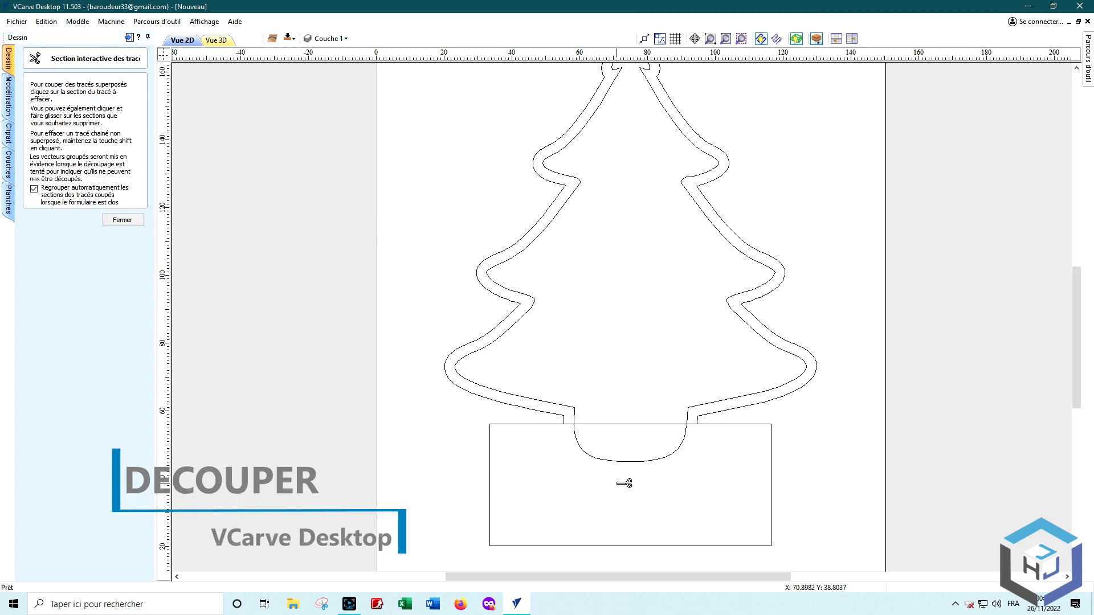
left_click(629, 458)
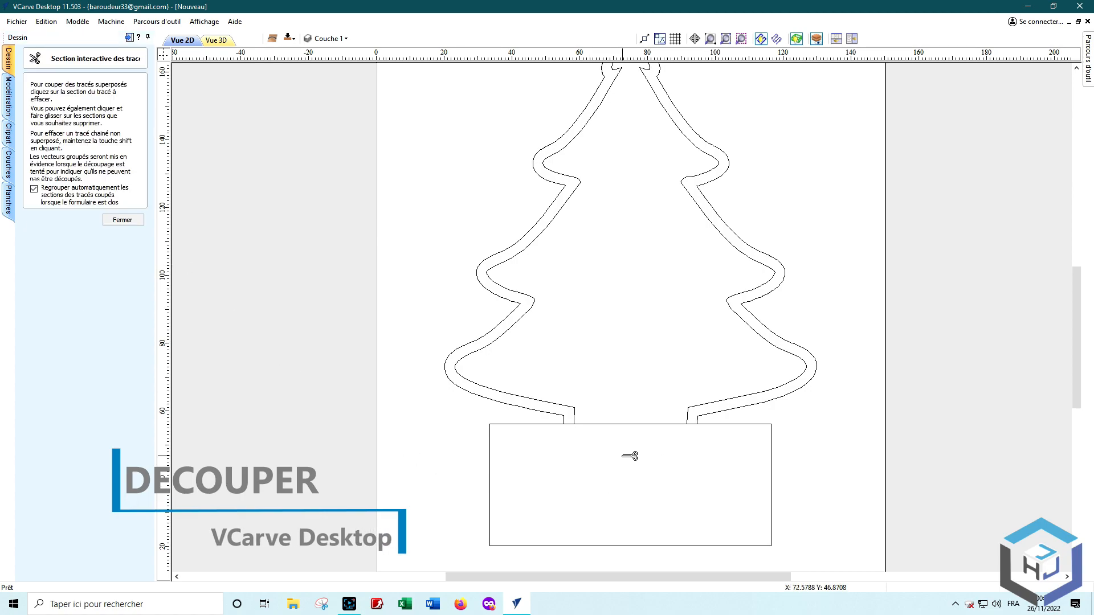
left_click(129, 222)
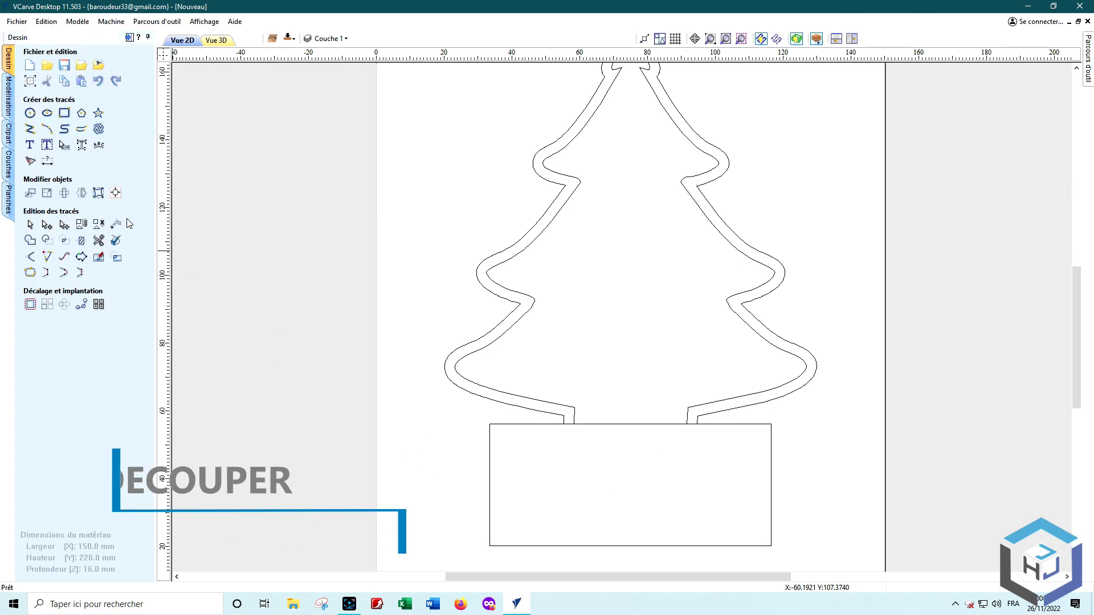
left_click(632, 425)
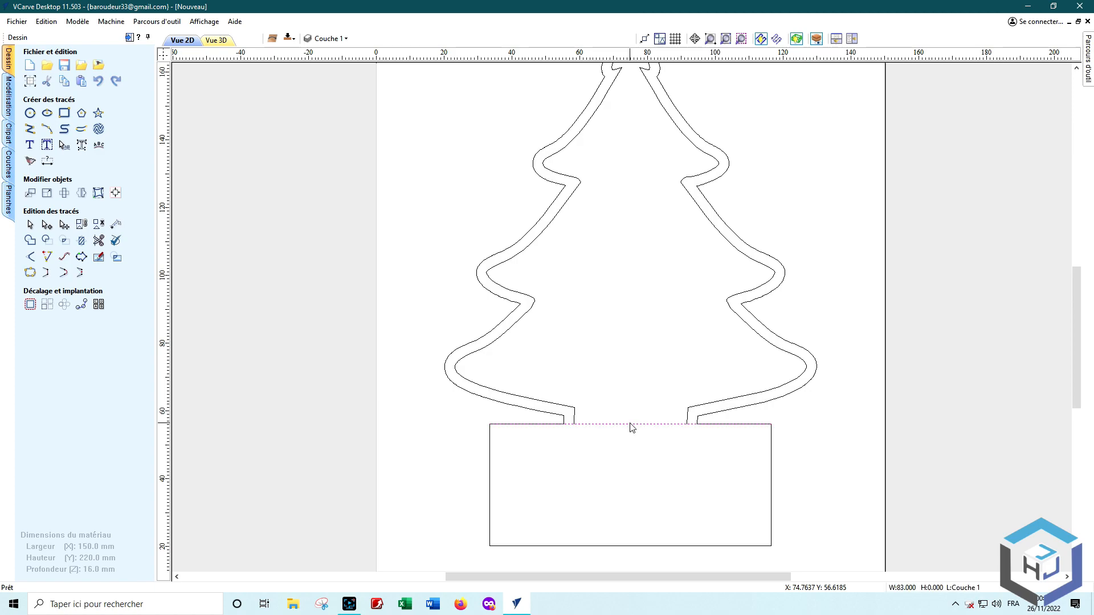
key("Delete")
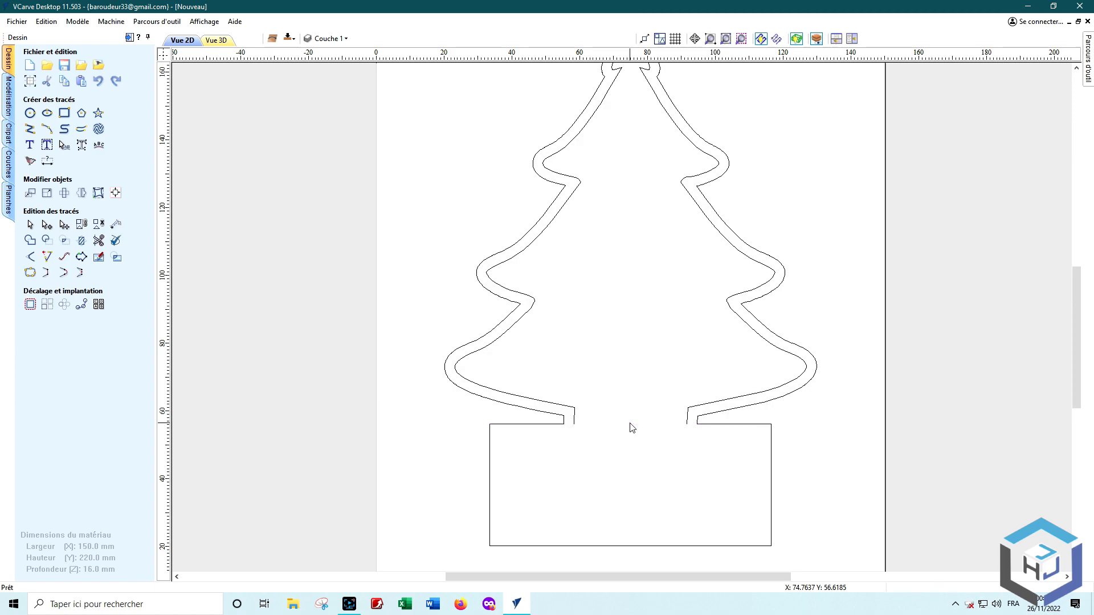
- Close the open inner tree outline with a straight line across the trunk, and offset the outline 3 mm inward, keeping the original
left_click(515, 396)
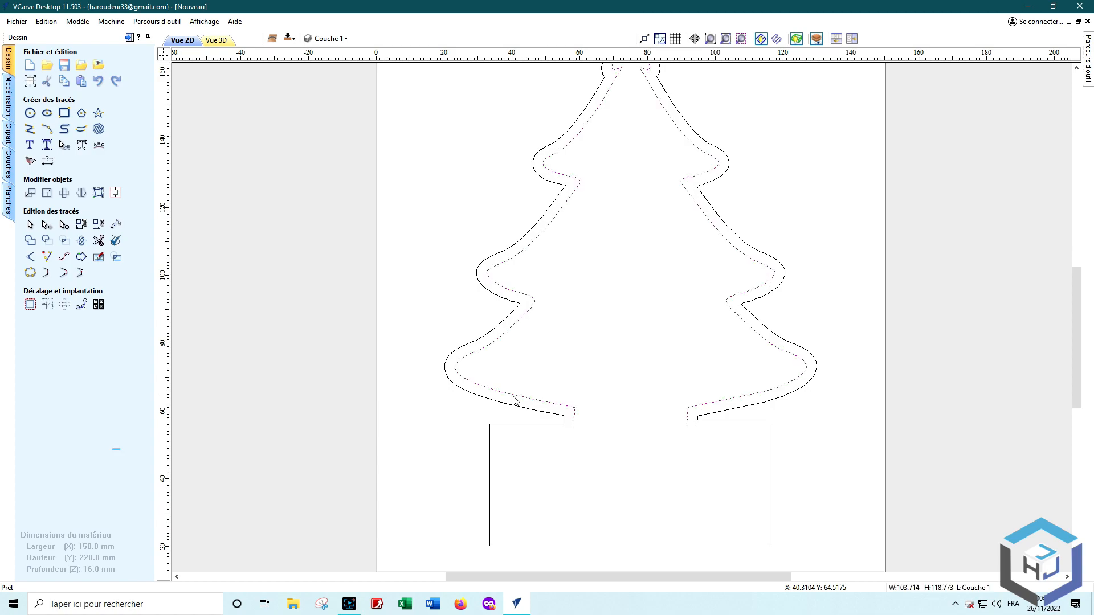
left_click(45, 275)
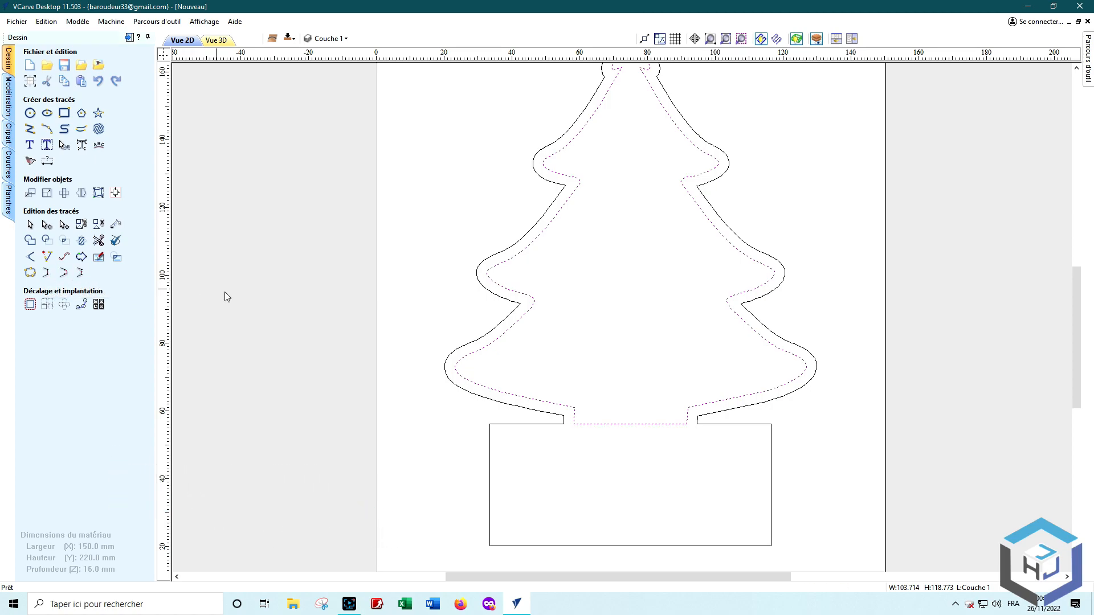
left_click(30, 306)
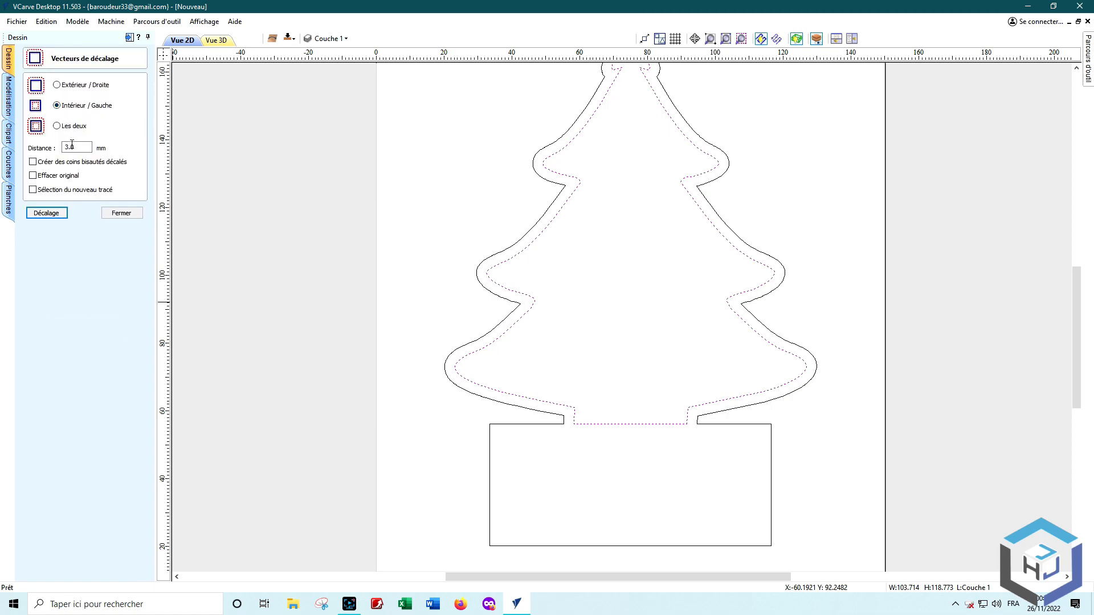
left_click(46, 213)
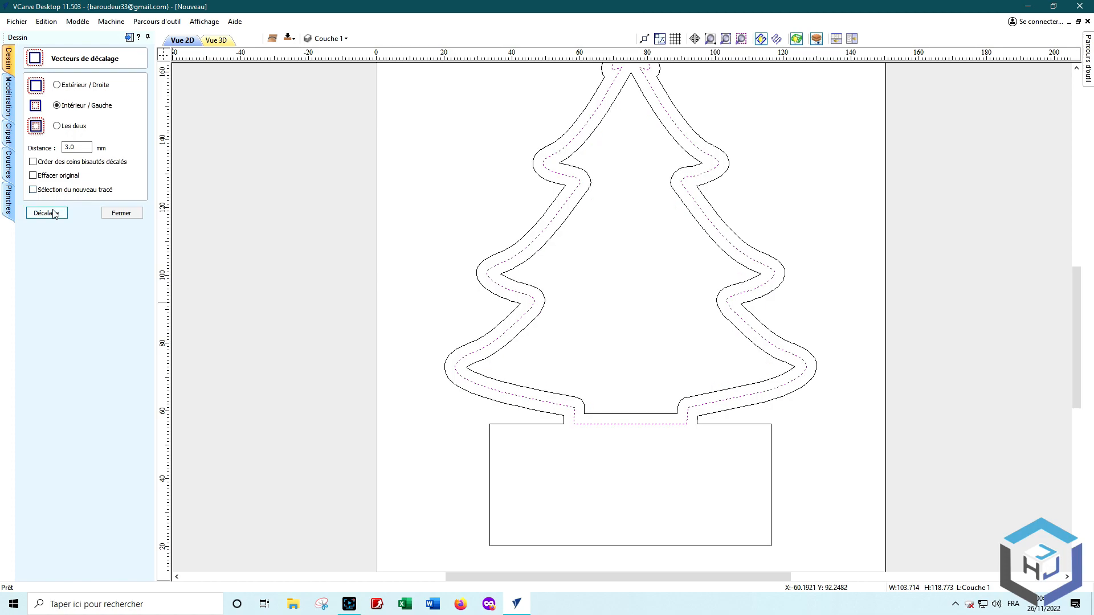
left_click(122, 214)
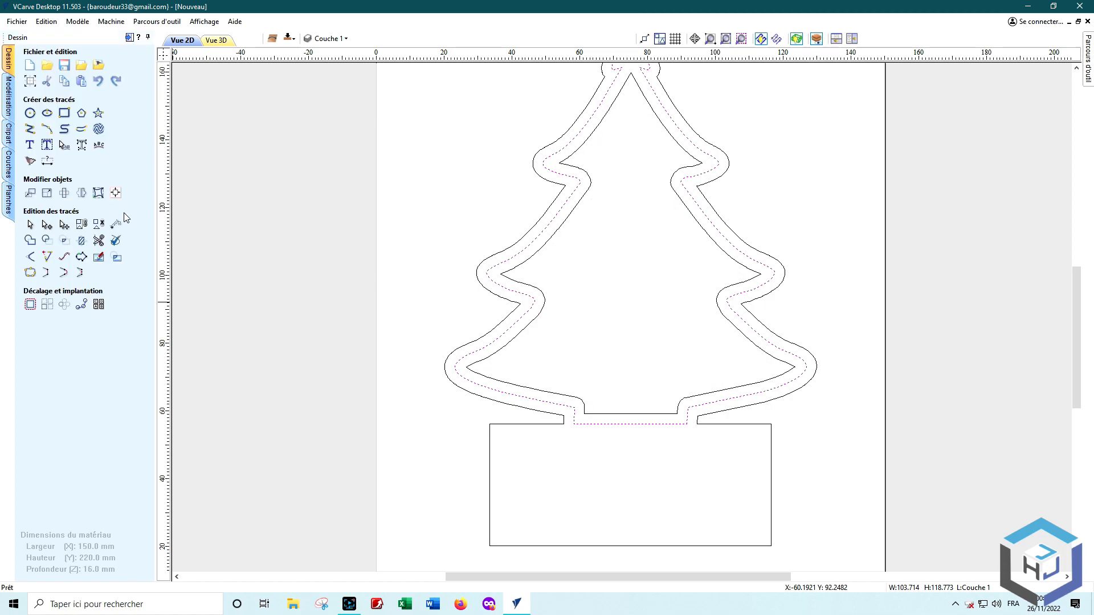
left_click(432, 424)
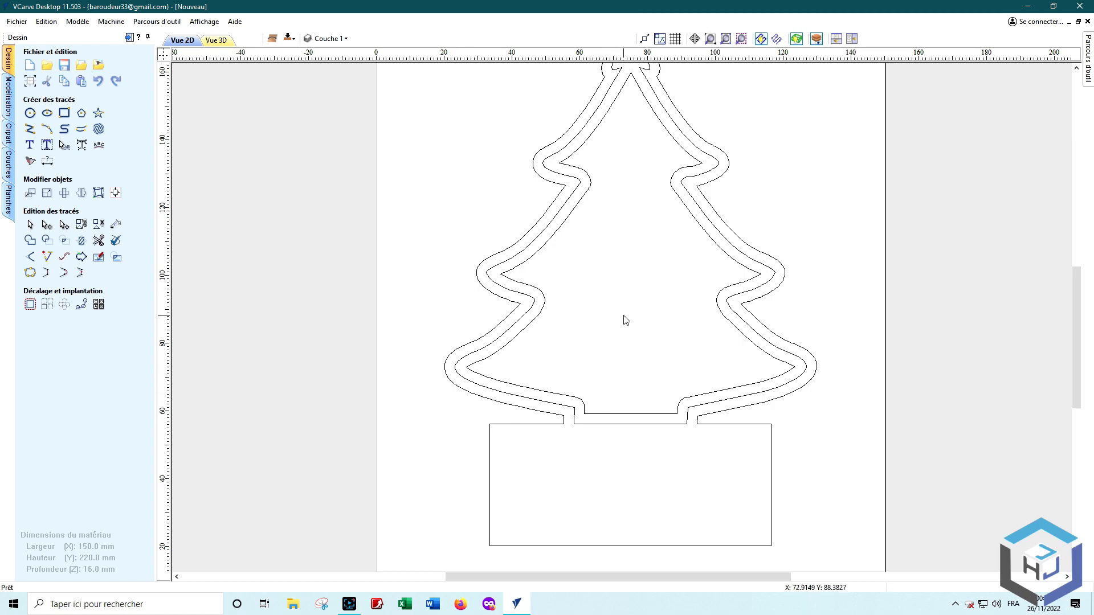
- Draw eight square-cornered rectangles, each 16 mm wide and 10 mm high, scattered inside the innermost tree contour
middle_click_drag(623, 319, 594, 407)
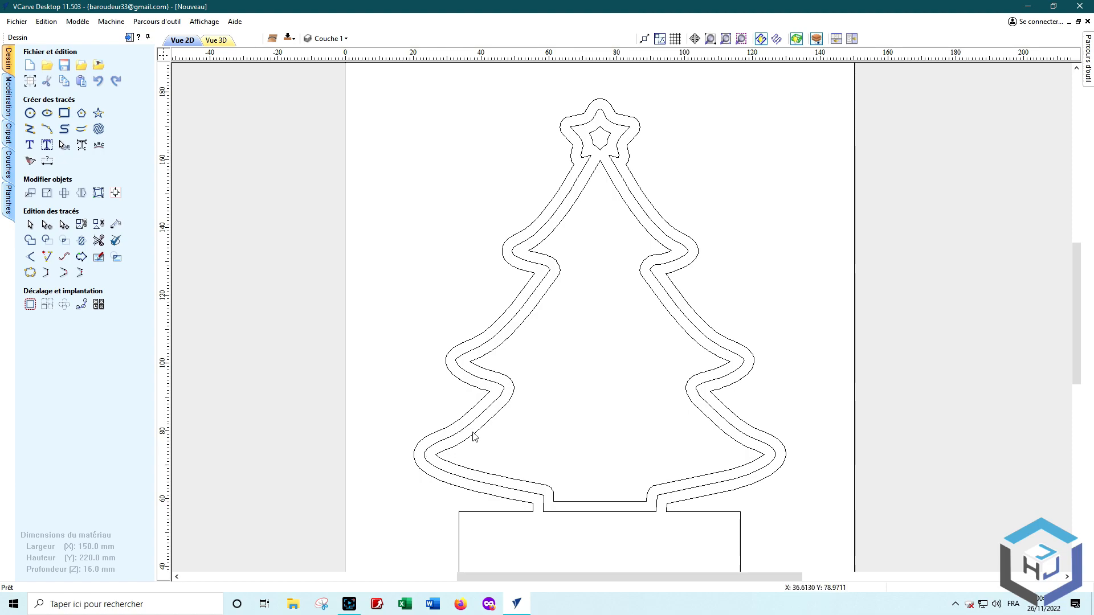
scroll(322, 164, "down", 1)
left_click(64, 114)
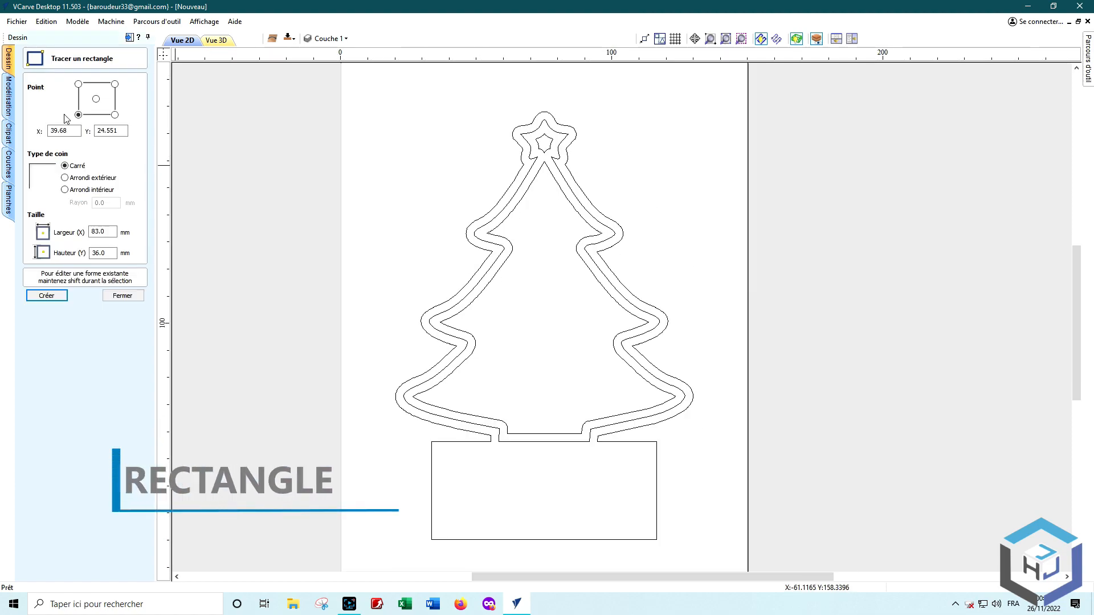
left_click_drag(111, 232, 81, 232)
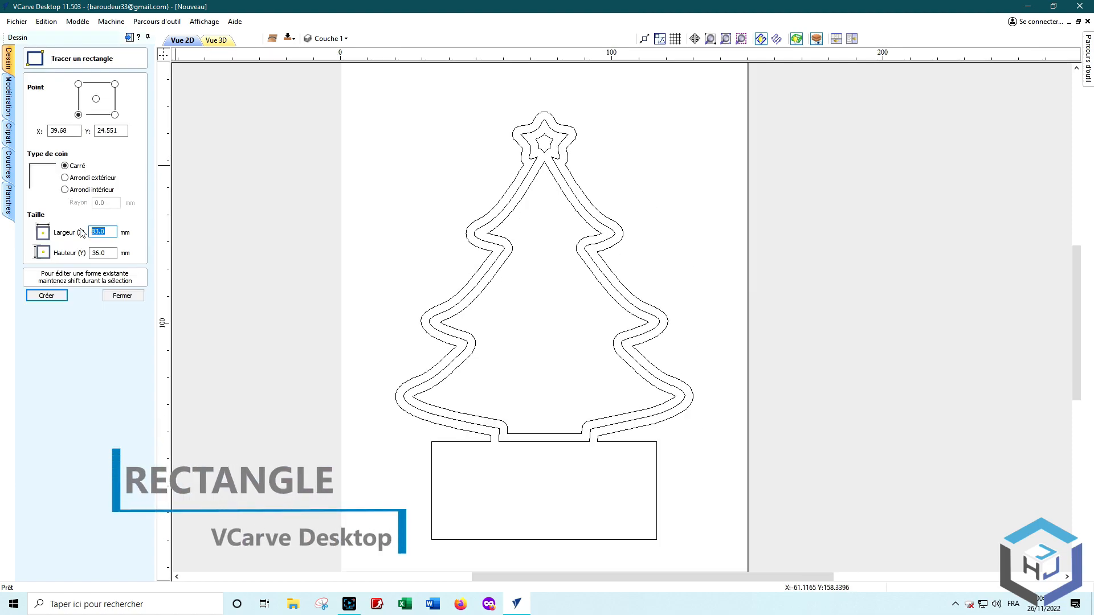
type("1")
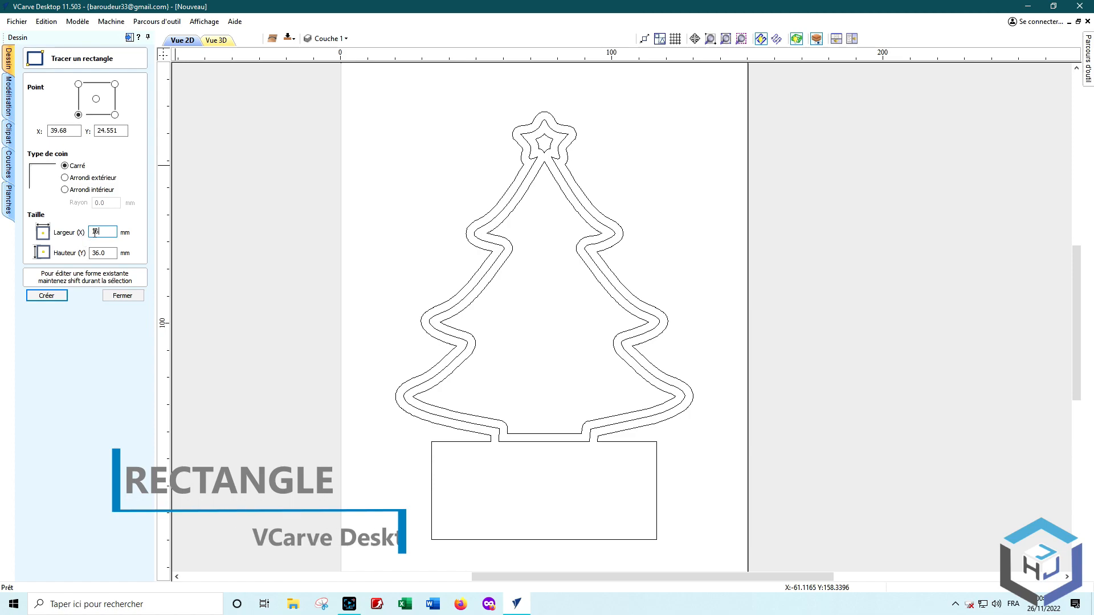
type("6")
left_click_drag(111, 253, 78, 254)
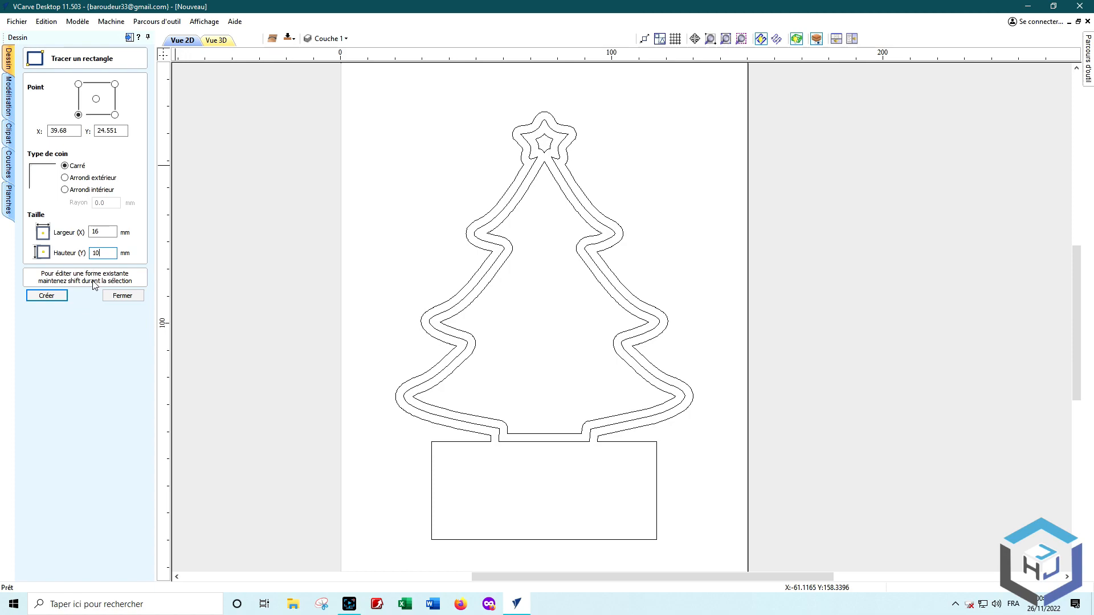
left_click(526, 199)
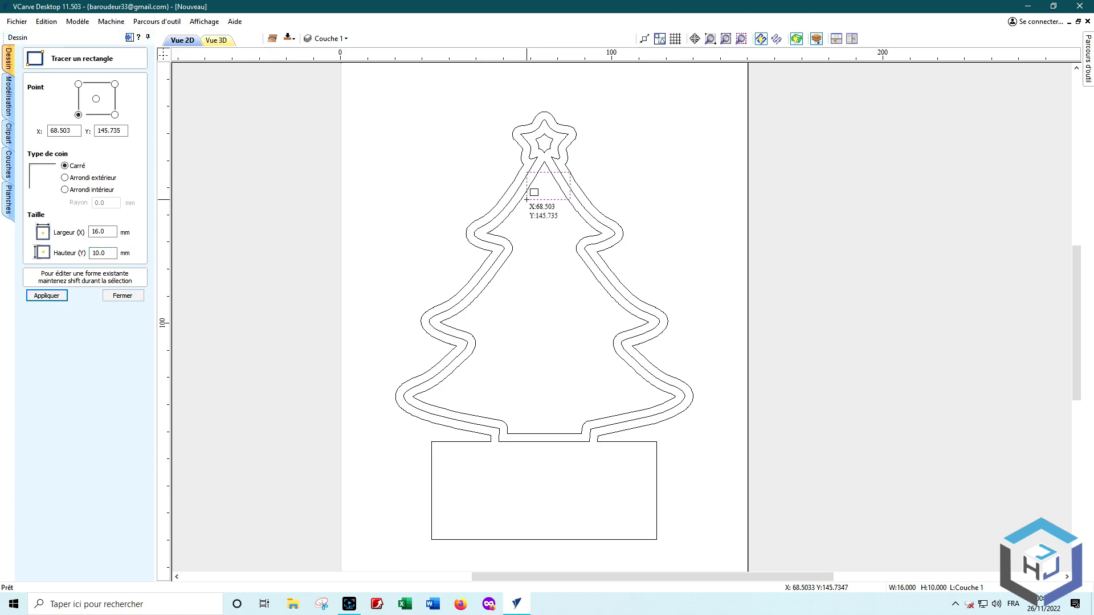
left_click(504, 239)
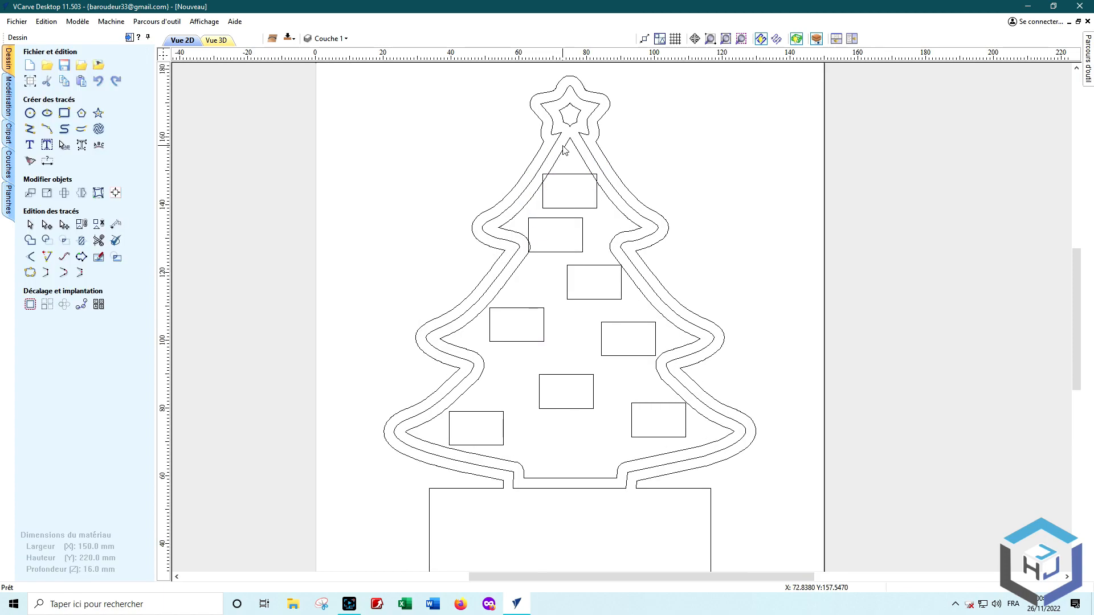
- Trim the innermost contour's tip, the uppermost rectangle's upper part, and the overlap between the contour and the second rectangle
scroll(565, 149, "up", 5)
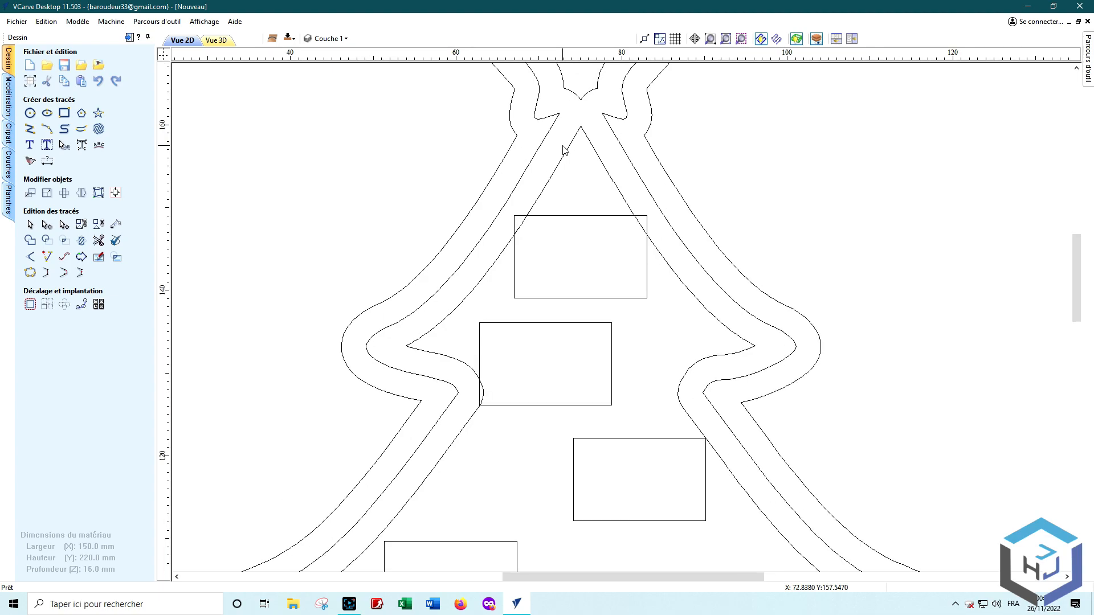
left_click(100, 239)
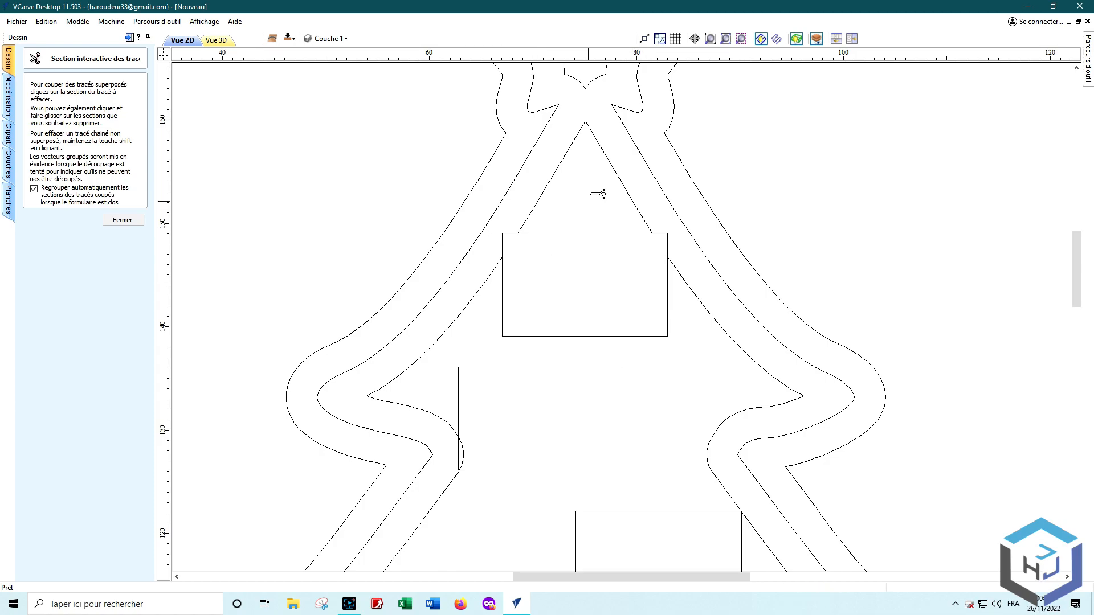
left_click(621, 180)
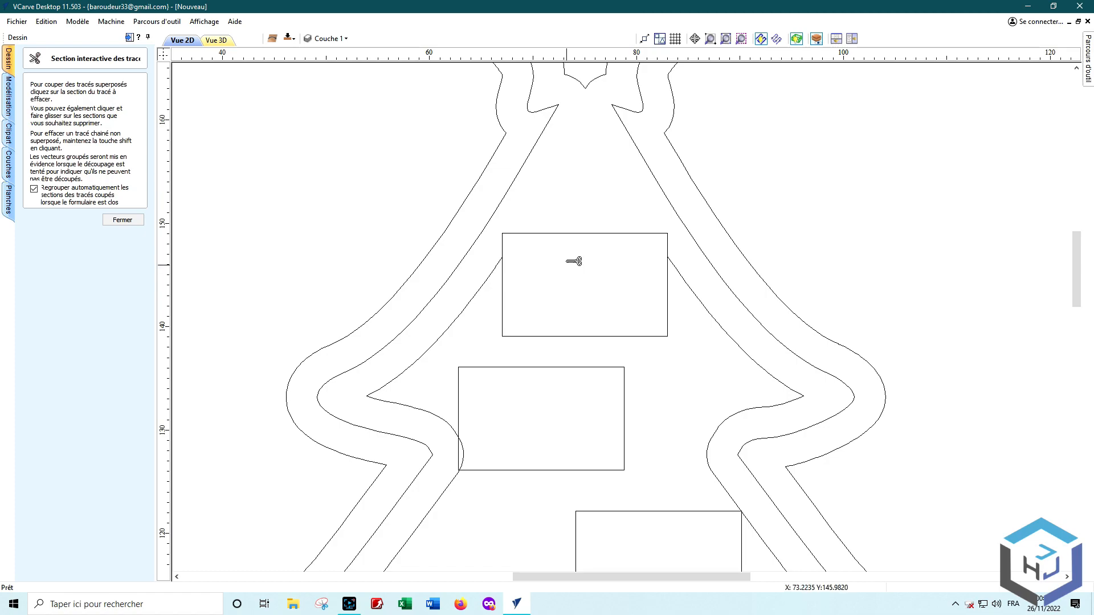
left_click(583, 233)
left_click(514, 235)
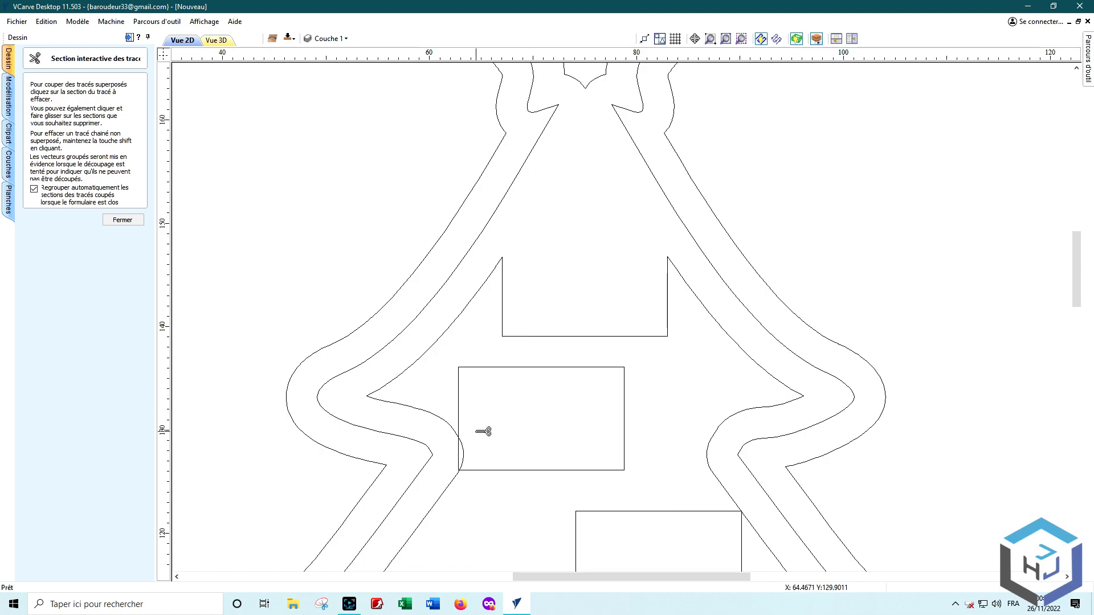
left_click(465, 446)
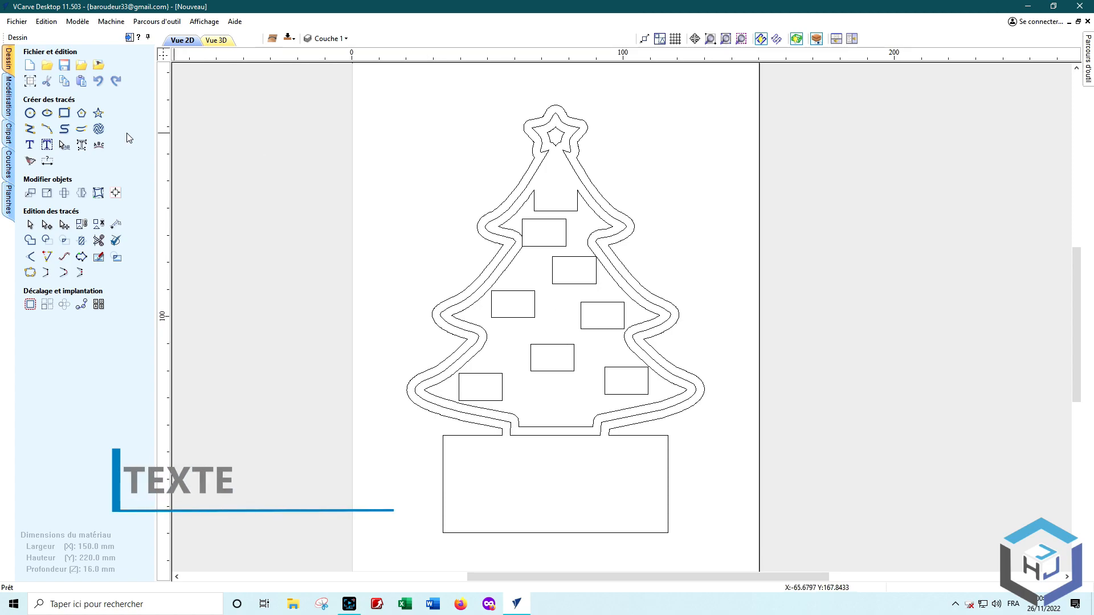
- Create the text "Joyeux Noël" in the TrueType font Alex Brush, left-aligned, with a height of 10.403 mm
left_click(31, 147)
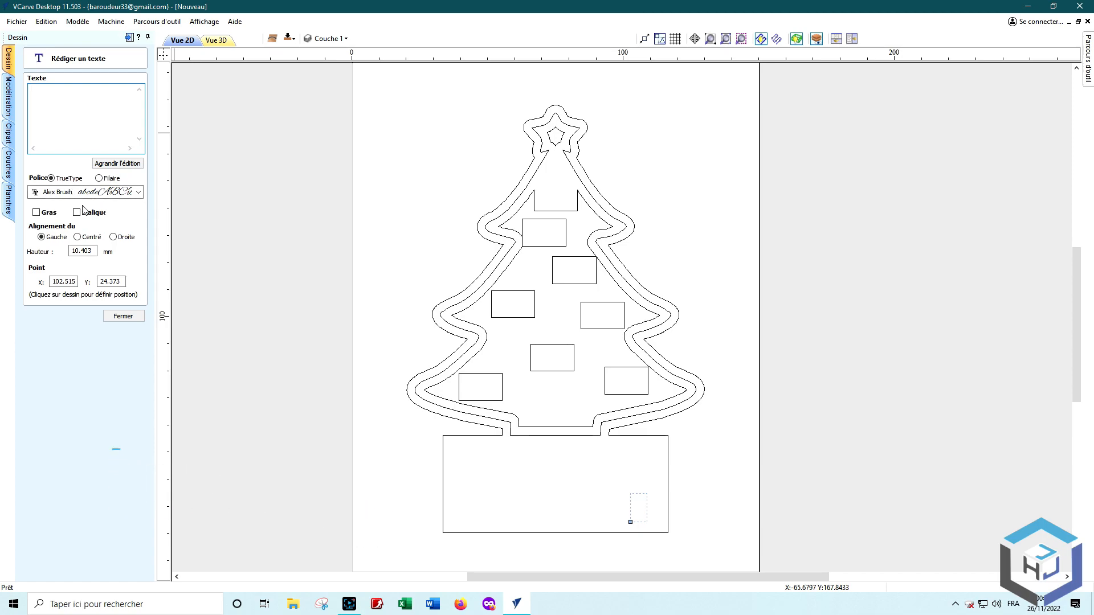
type("Joyeux No")
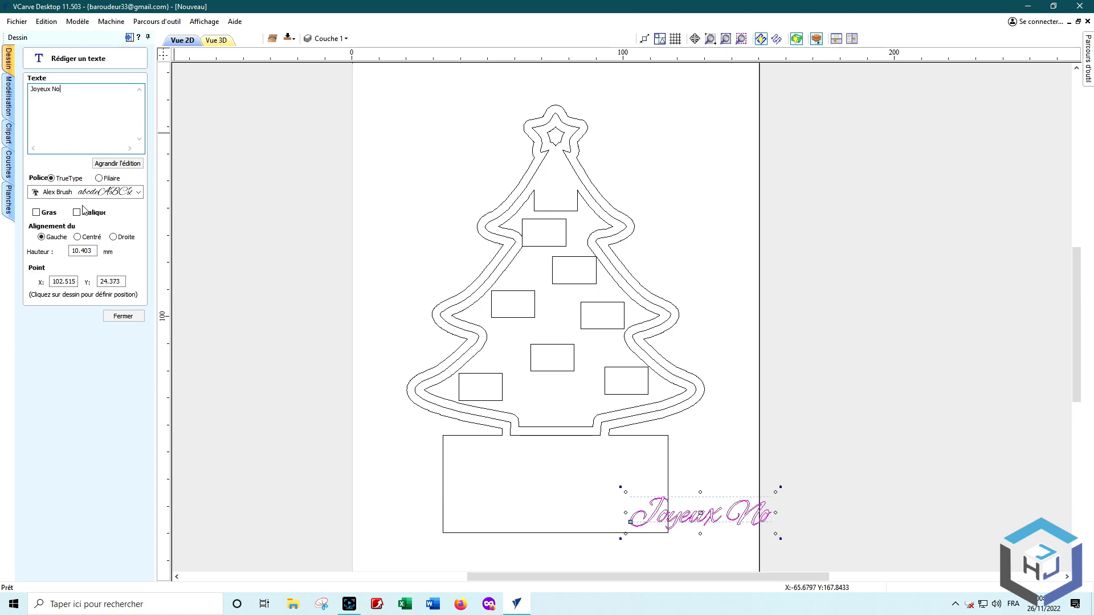
type("ël")
left_click(134, 318)
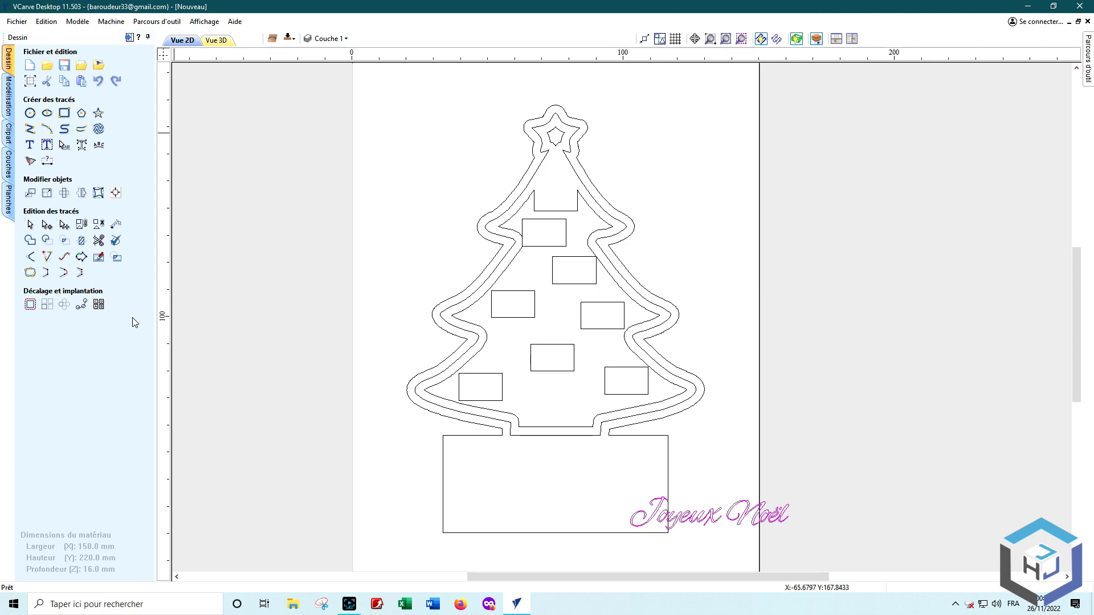
- Move the "Joyeux Noël" text to the middle of the rectangular base
left_click(712, 520)
left_click_drag(711, 516, 560, 490)
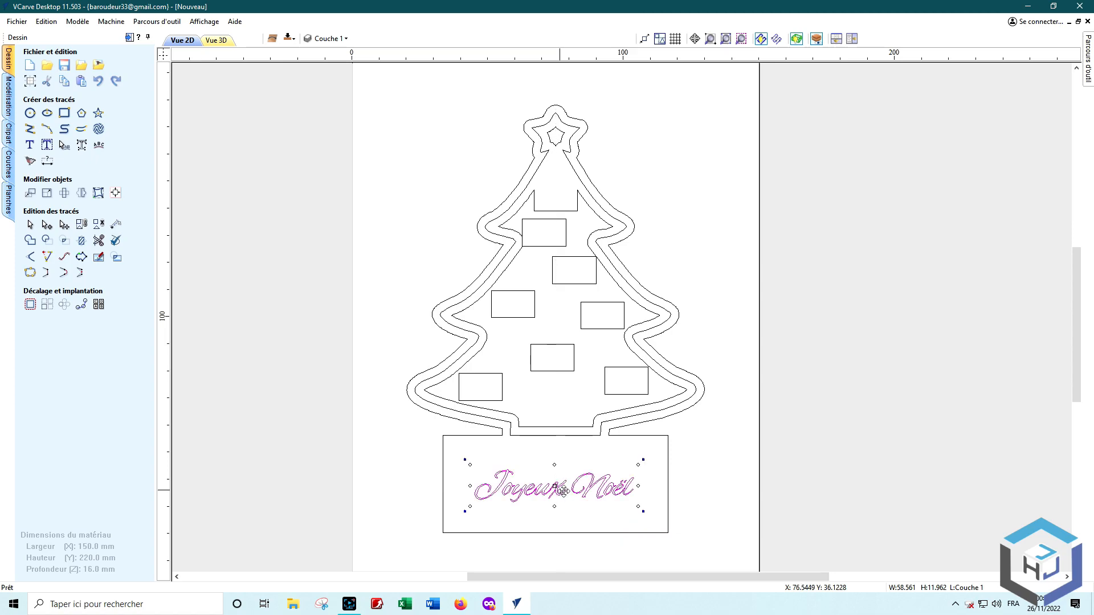
left_click(647, 480)
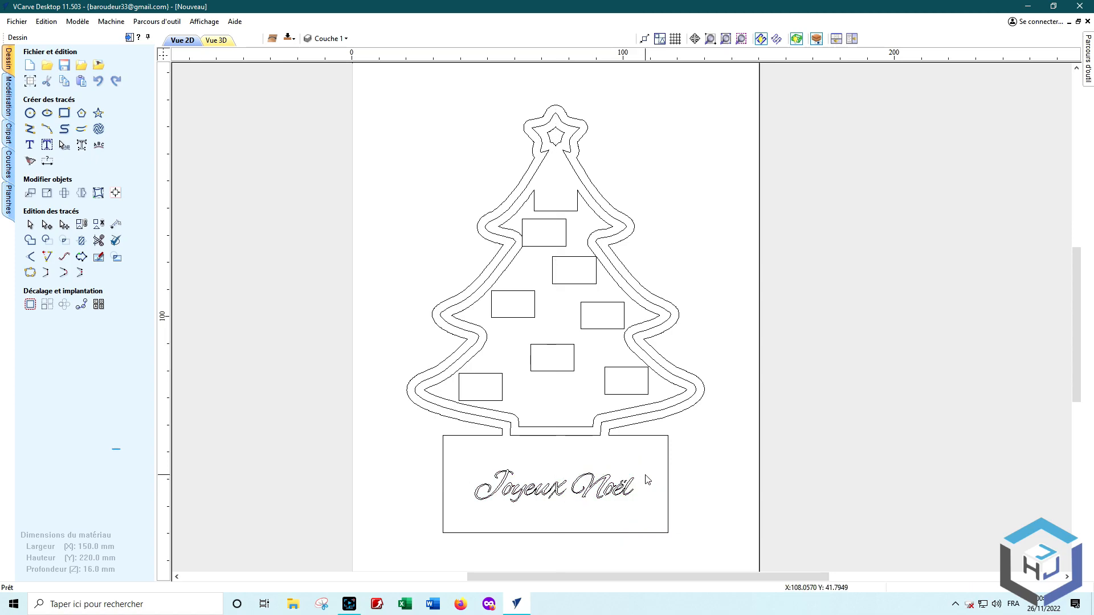
- Draw four five-pointed stars with 50% inner radius around the base text: 6 mm upper right, 5 mm upper left, 4 mm upper middle and lower middle
left_click(98, 113)
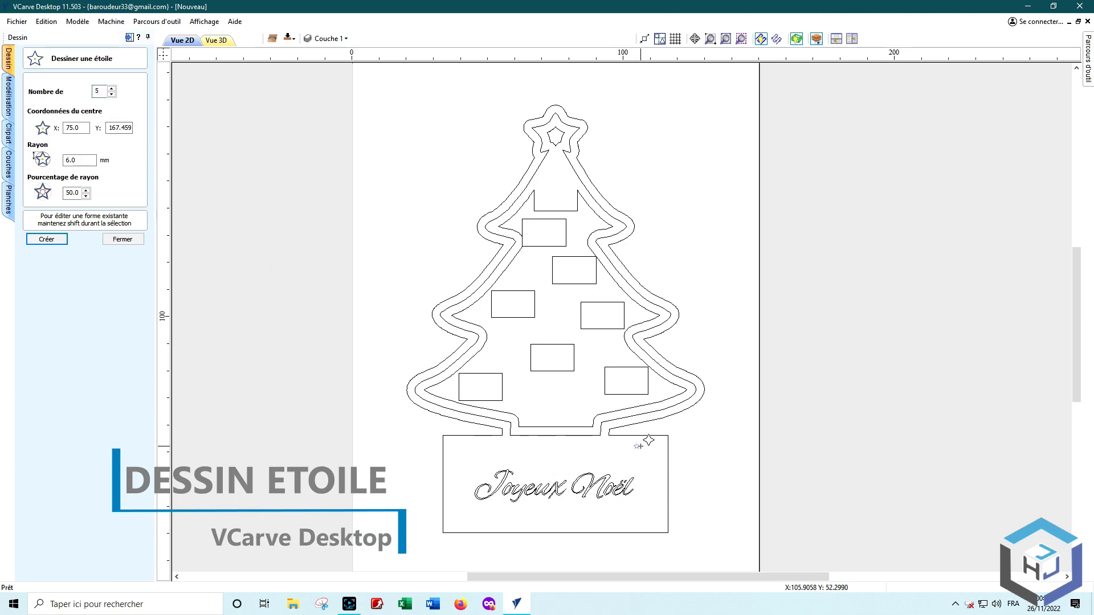
left_click_drag(637, 446, 644, 460)
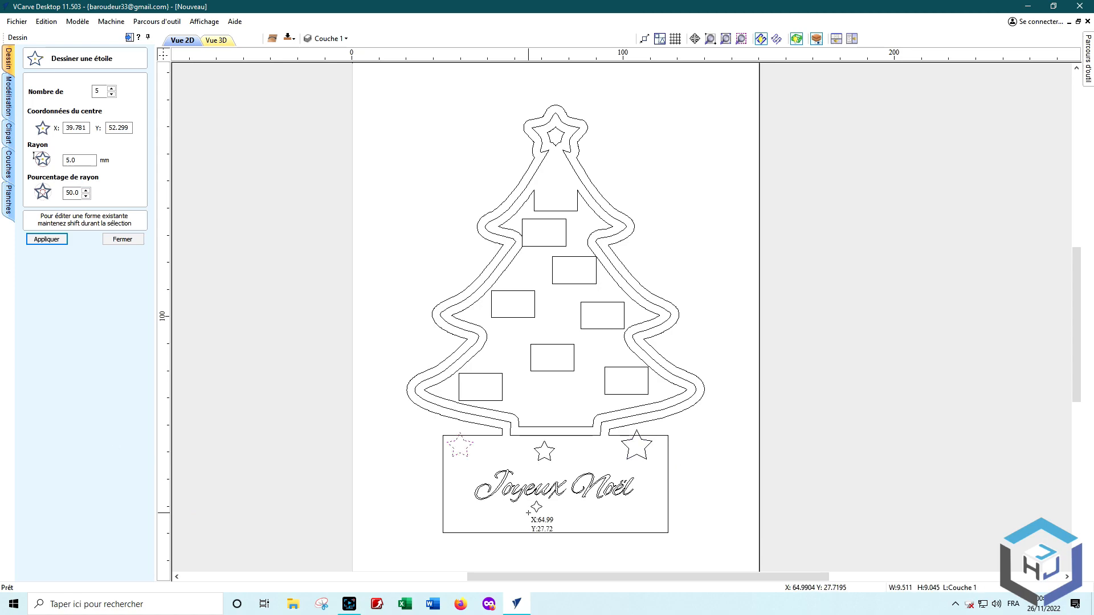
left_click_drag(530, 515, 537, 519)
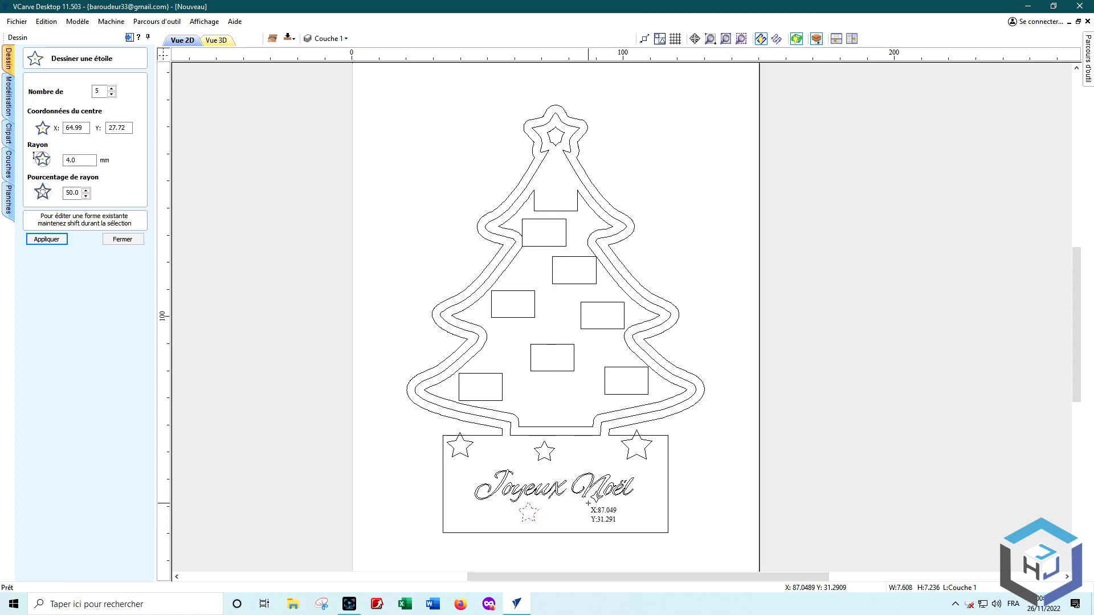
left_click(122, 240)
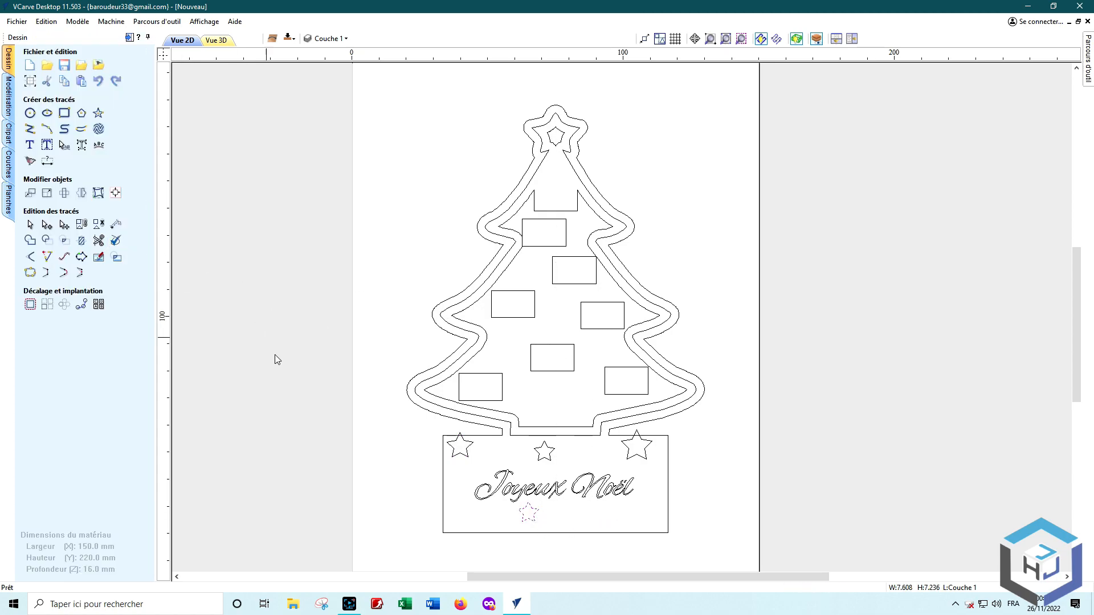
- Shift the three upper stars downward so they sit fully inside the base, with the two outer ones slightly to the right
left_click(647, 459)
key("Down")
key("Down")
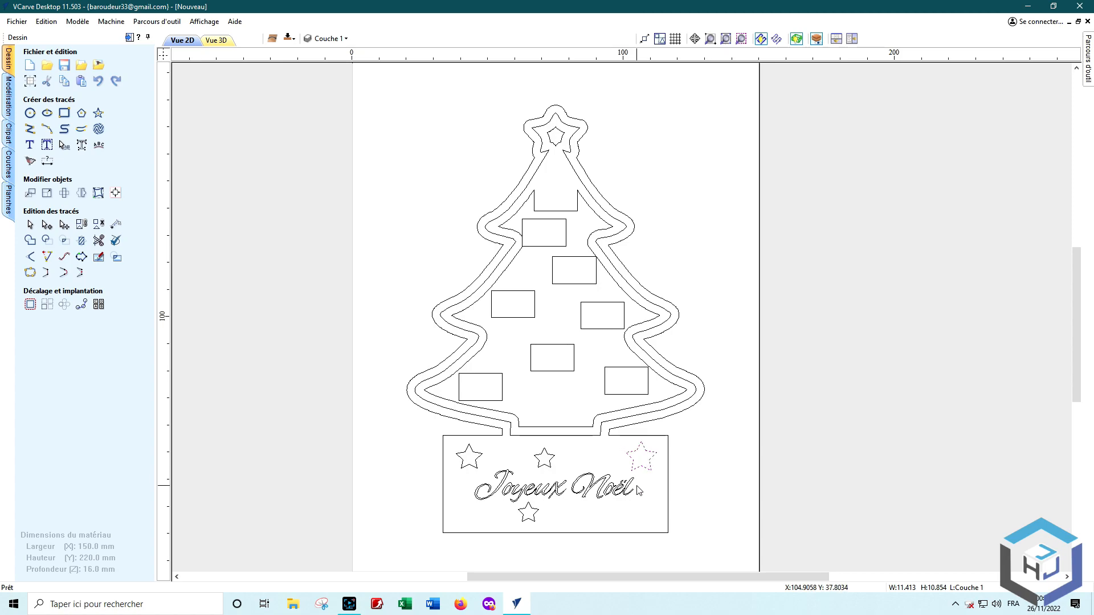
- Set the radius of the base's upper right star to 7 mm
left_click(634, 454)
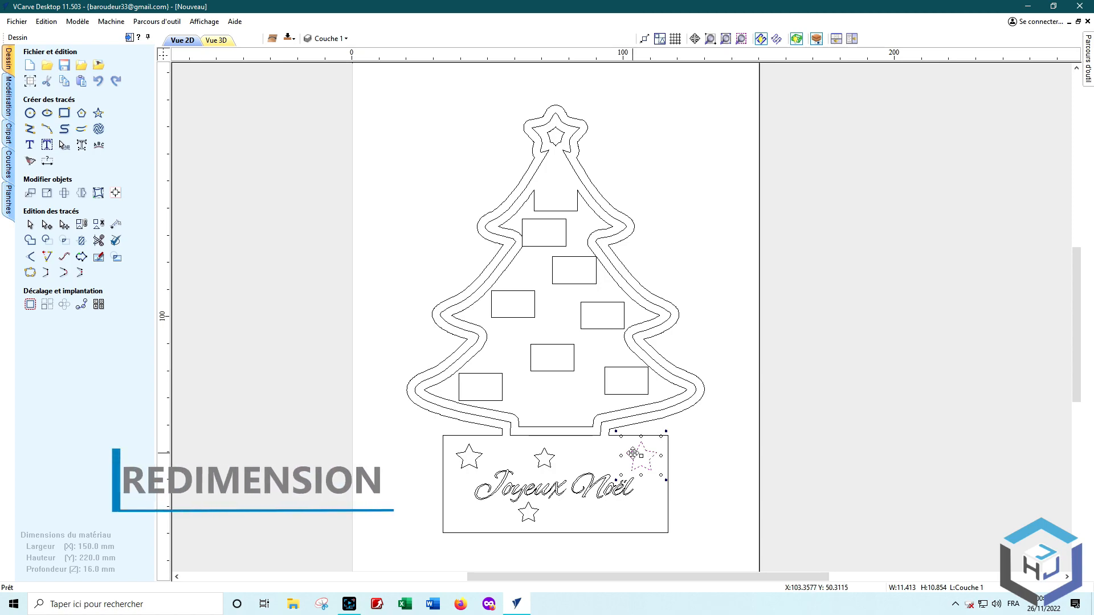
left_click(98, 114)
left_click_drag(69, 160, 64, 160)
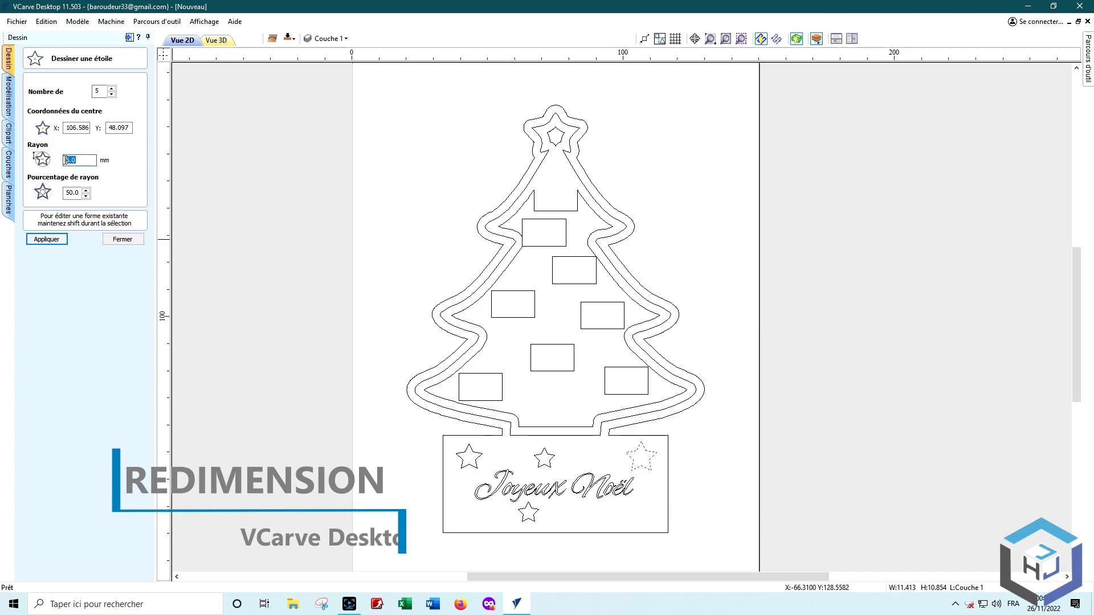
type("7")
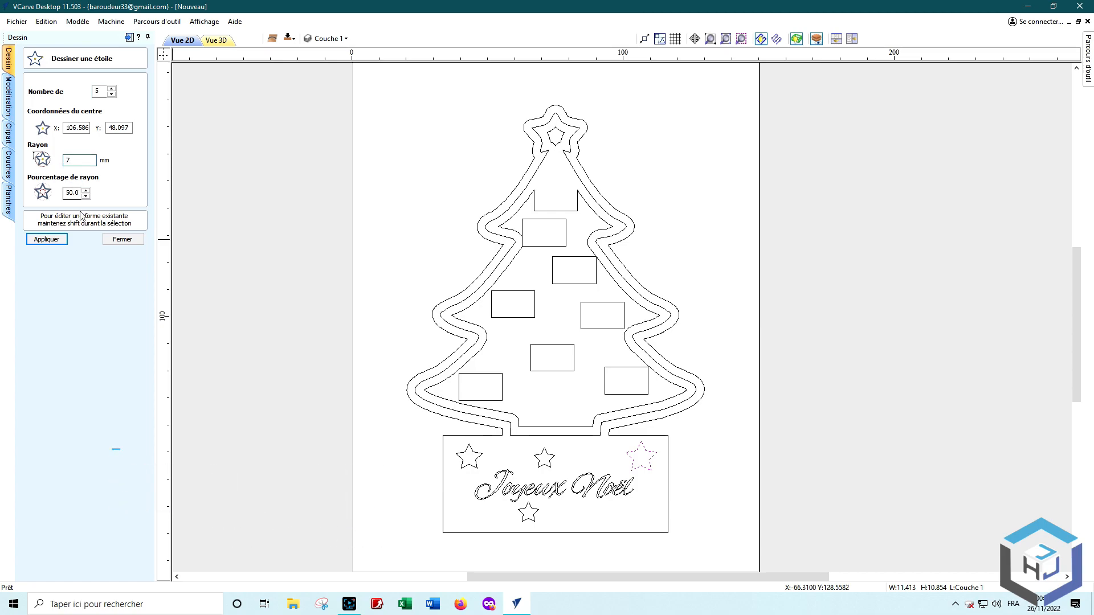
left_click(54, 241)
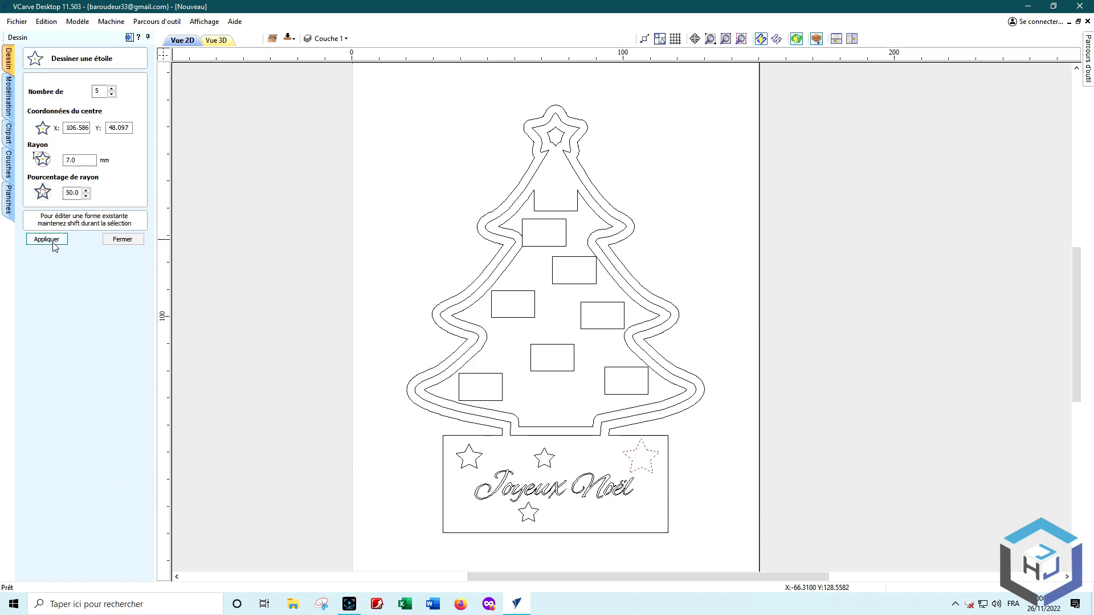
left_click(126, 241)
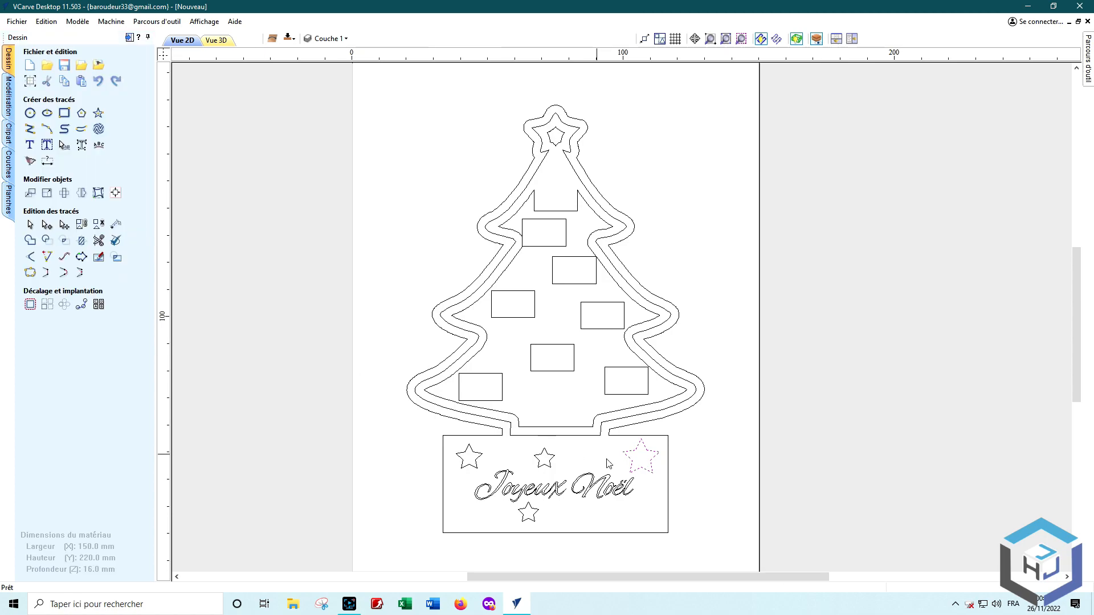
left_click(660, 465)
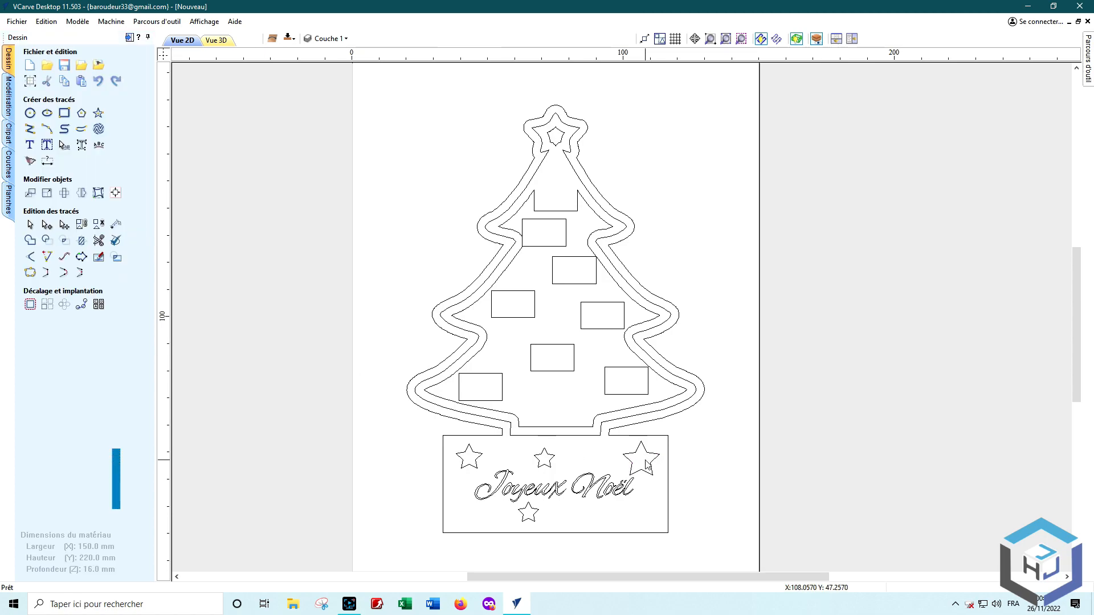
- Draw a 4 mm diameter circle inside the upper right star of the base
left_click(30, 114)
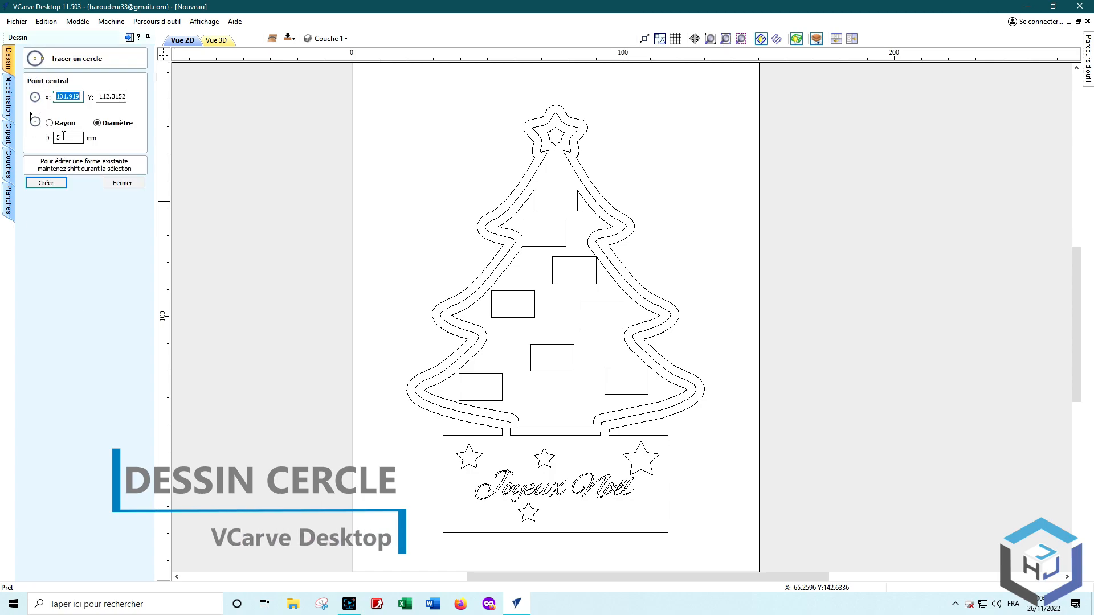
double_click(64, 136)
type("4")
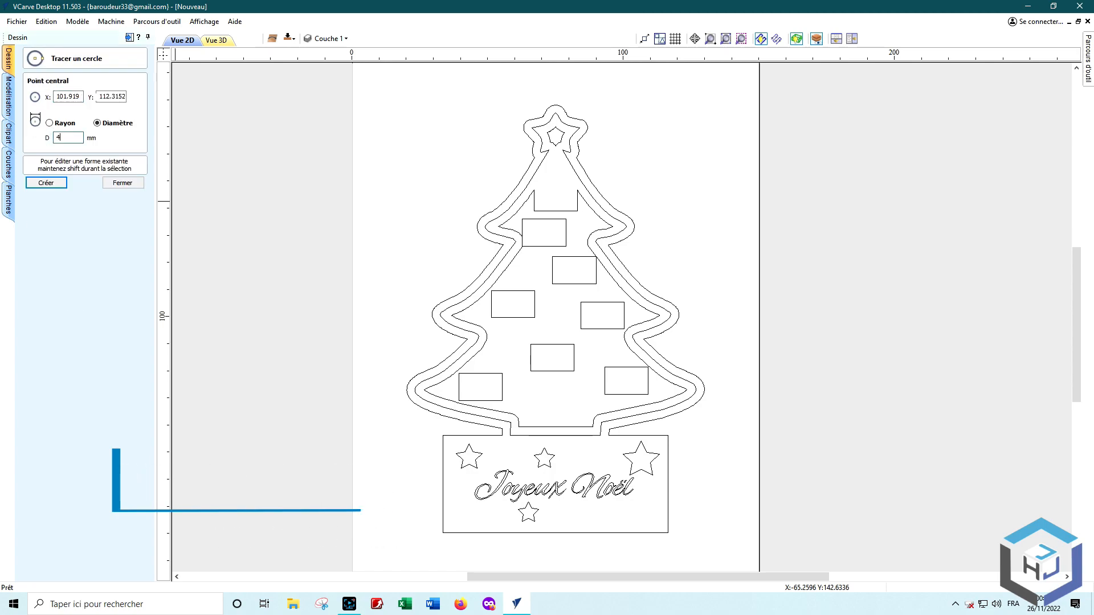
left_click(642, 460)
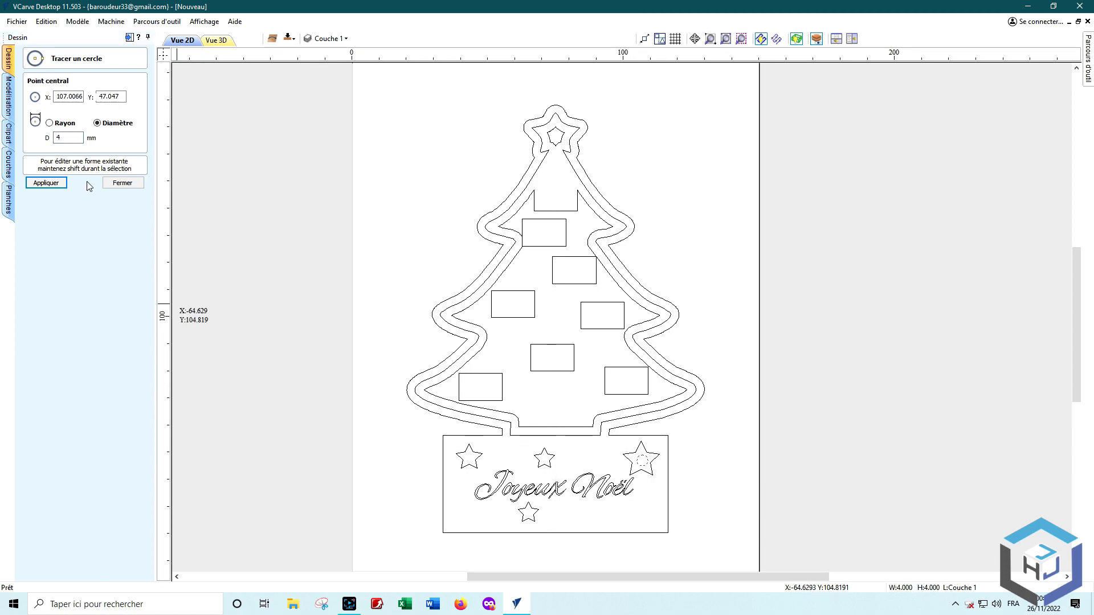
left_click(122, 183)
- Centre the circle horizontally and vertically on the upper right star, and nudge the circle slightly downward
scroll(399, 399, "up", 3)
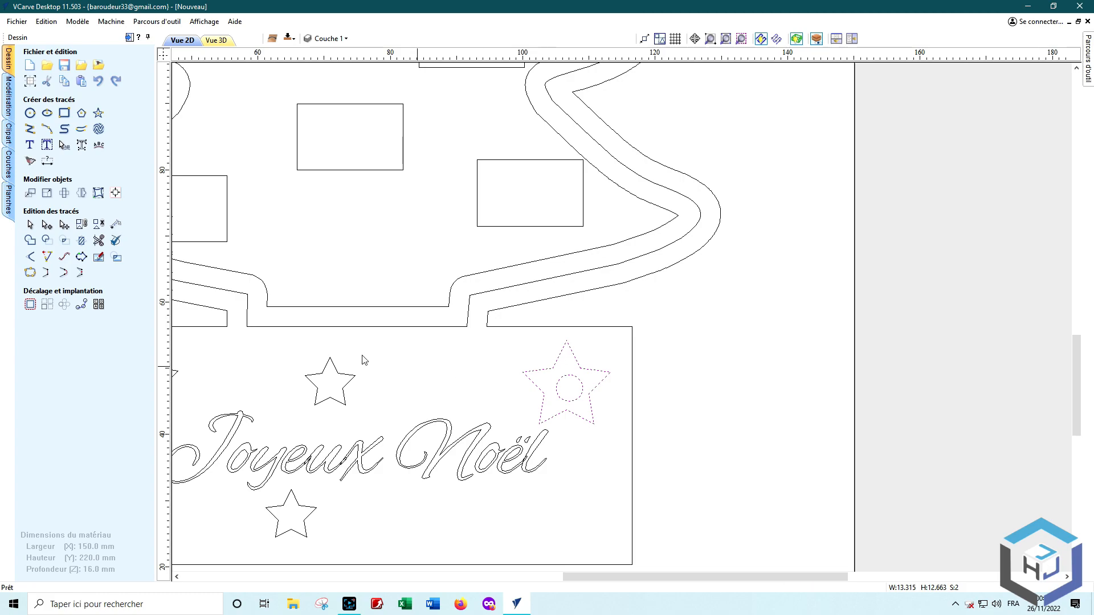
left_click(116, 193)
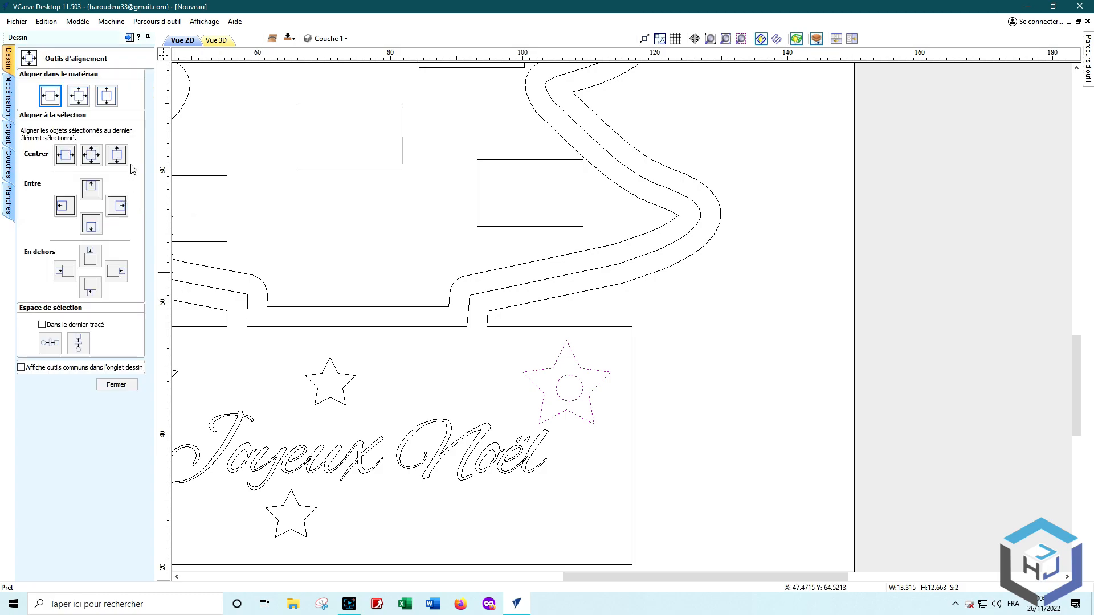
left_click(95, 158)
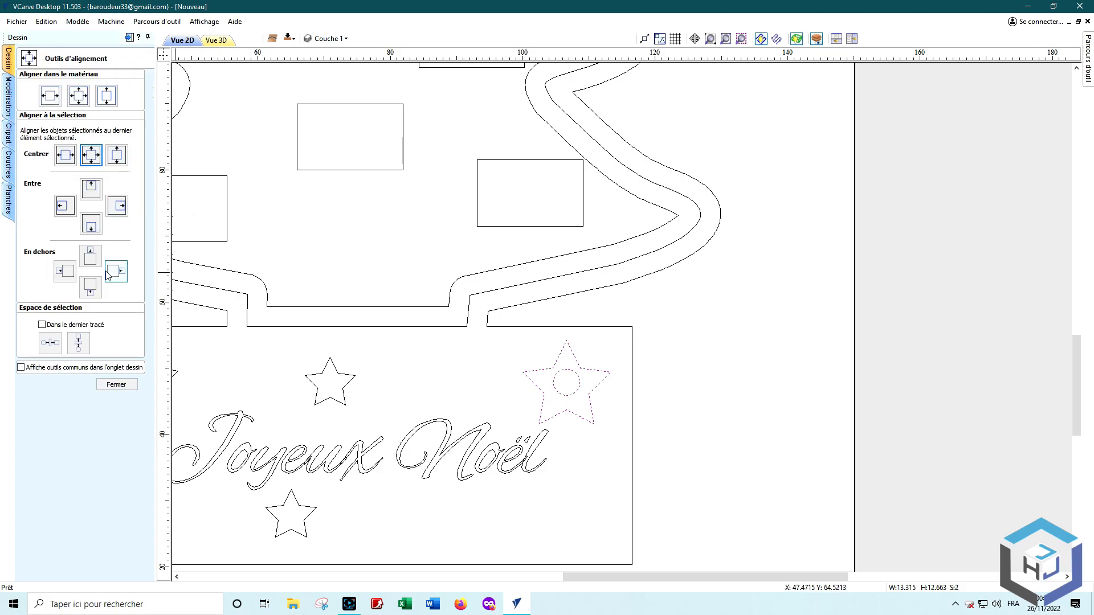
left_click(116, 384)
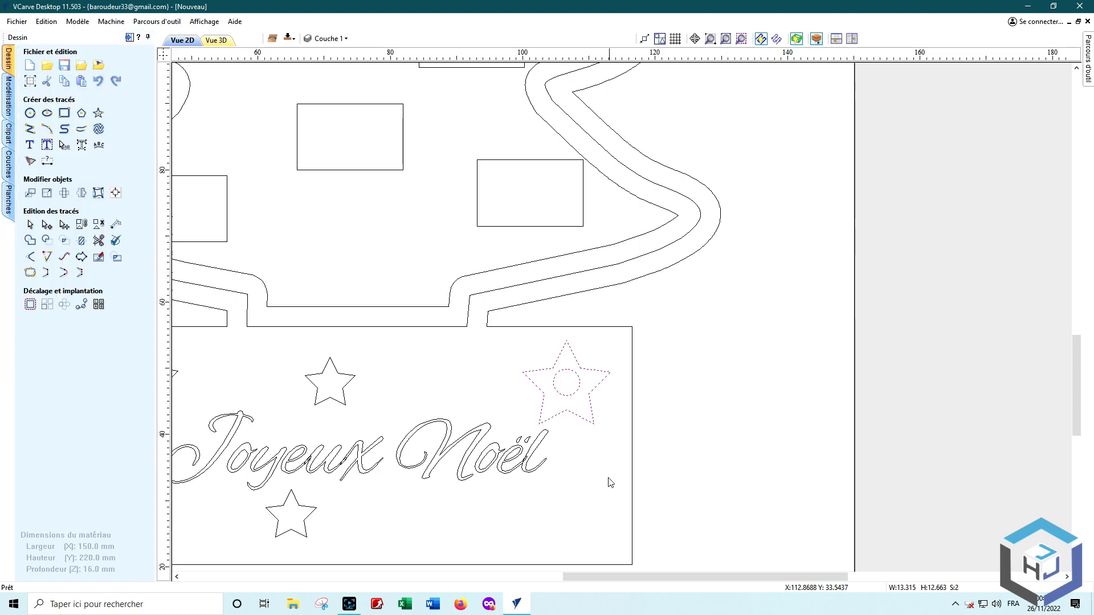
left_click(587, 459)
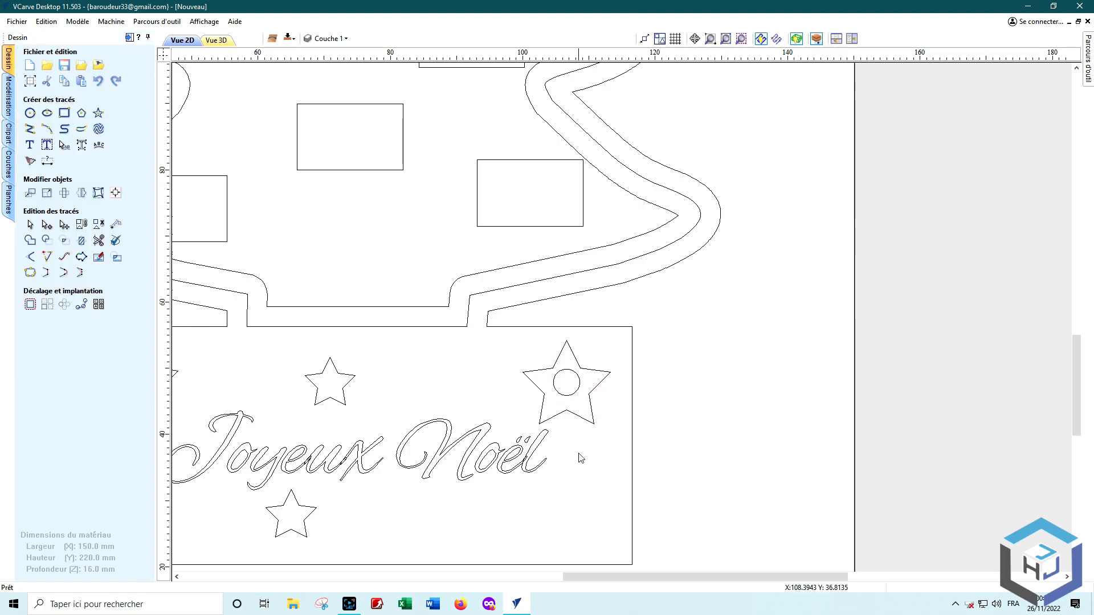
left_click(571, 400)
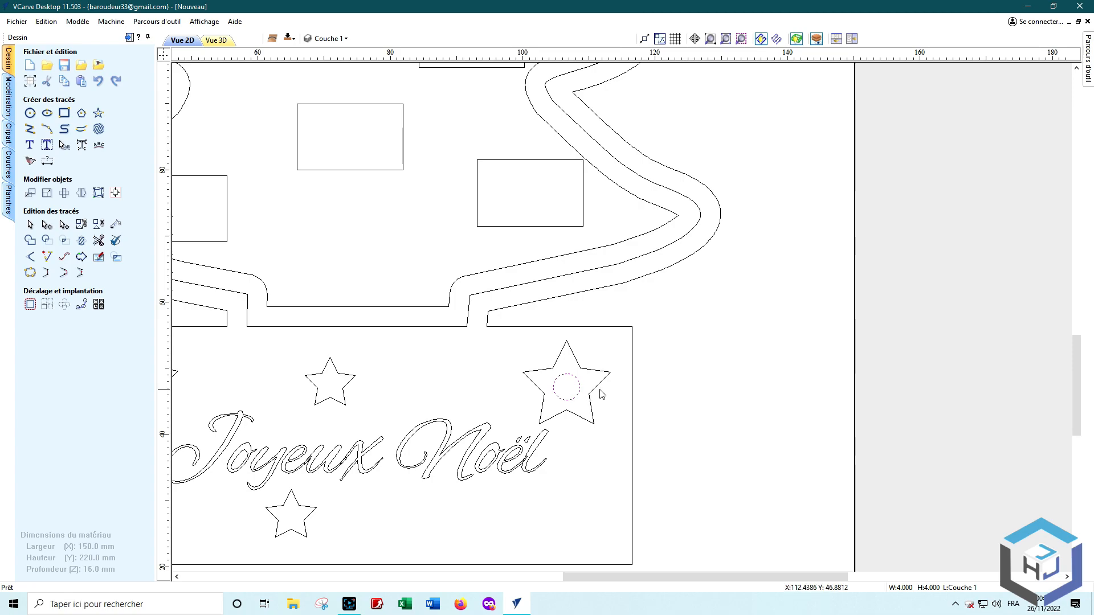
- Move the whole design straight up until the tree's star sits just below the upper edge of the material
key("F6")
left_click_drag(503, 147, 723, 454)
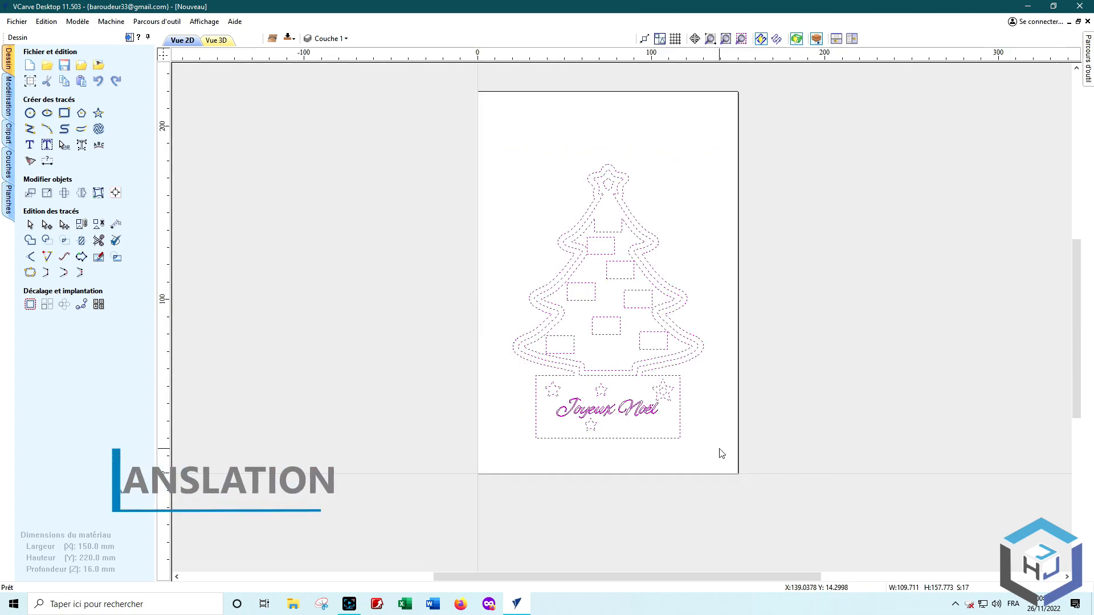
key("Up")
key("Up")
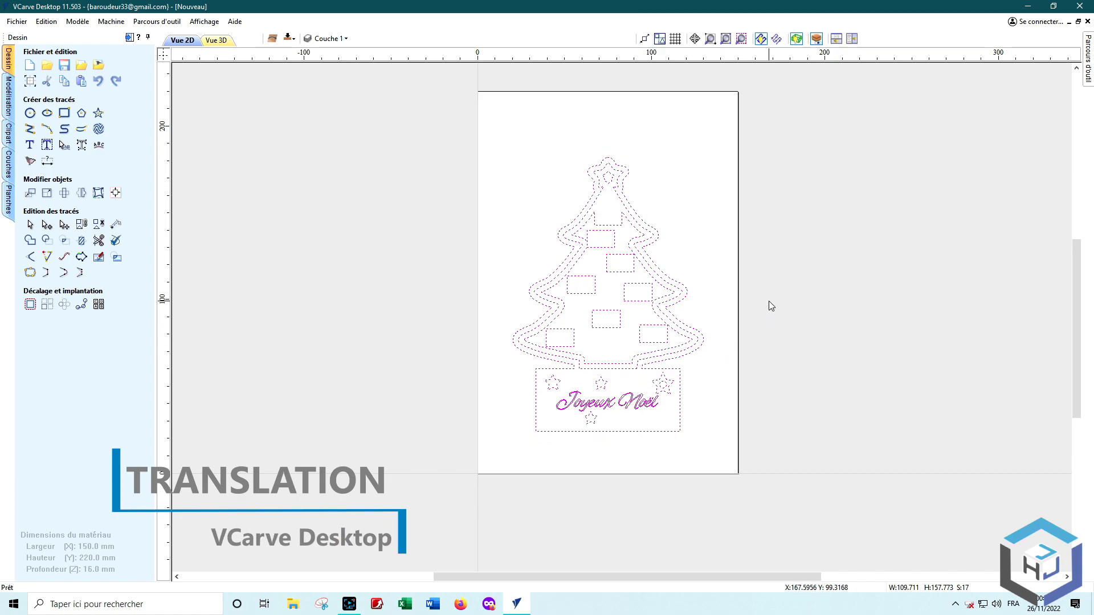
key("Up")
key("Up")
key("Up")
key("Up")
key("Up")
key("Up")
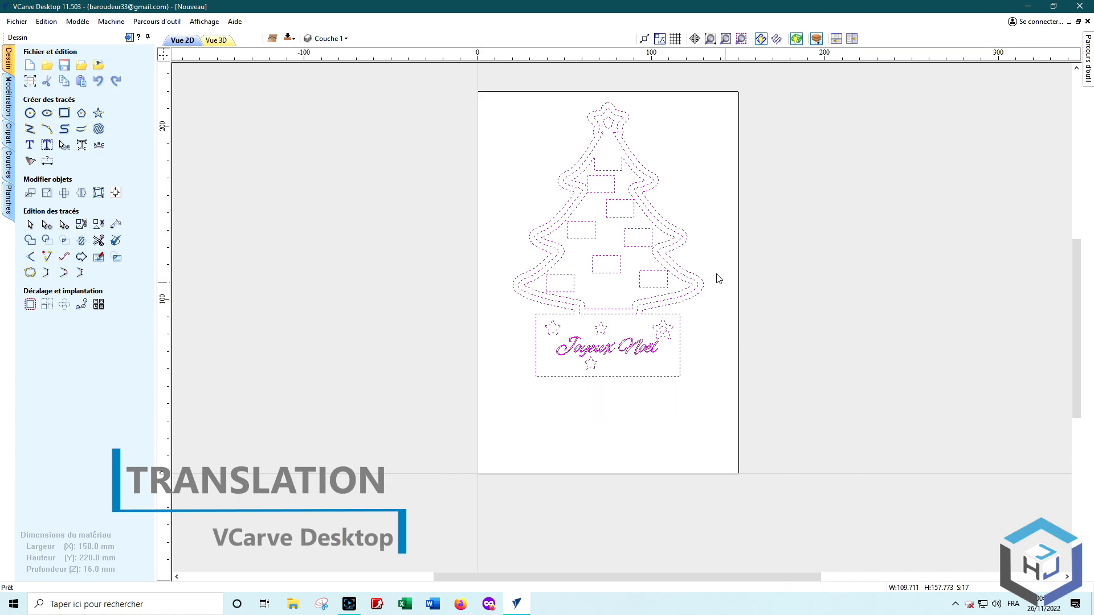
left_click(686, 222)
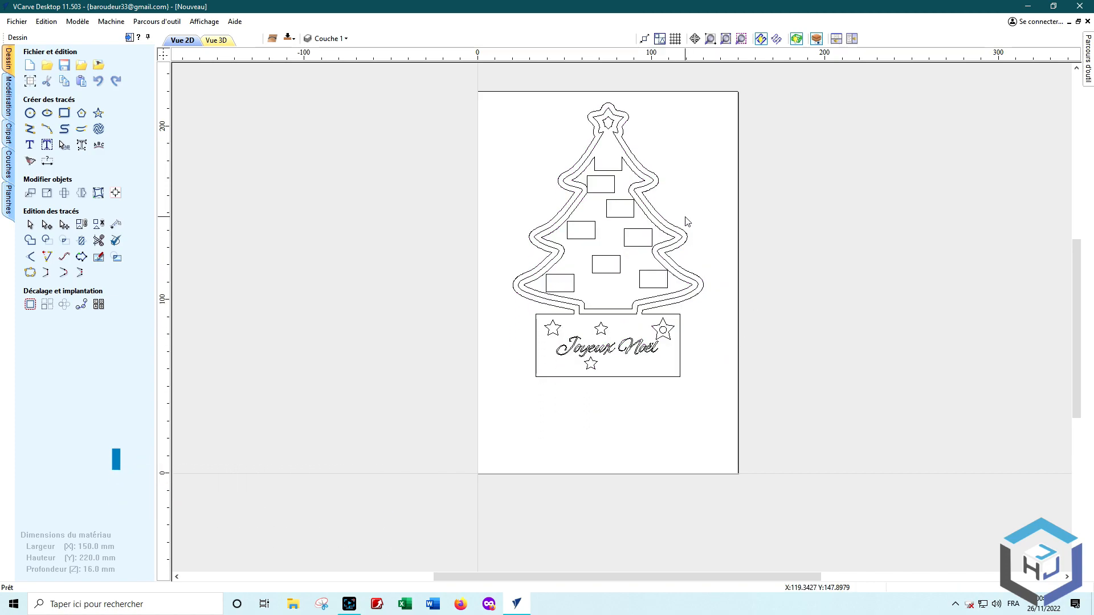
- Draw a square-cornered 83 × 36 mm rectangle over the base outline, from its lower left to its upper right corner
scroll(695, 319, "up", 2)
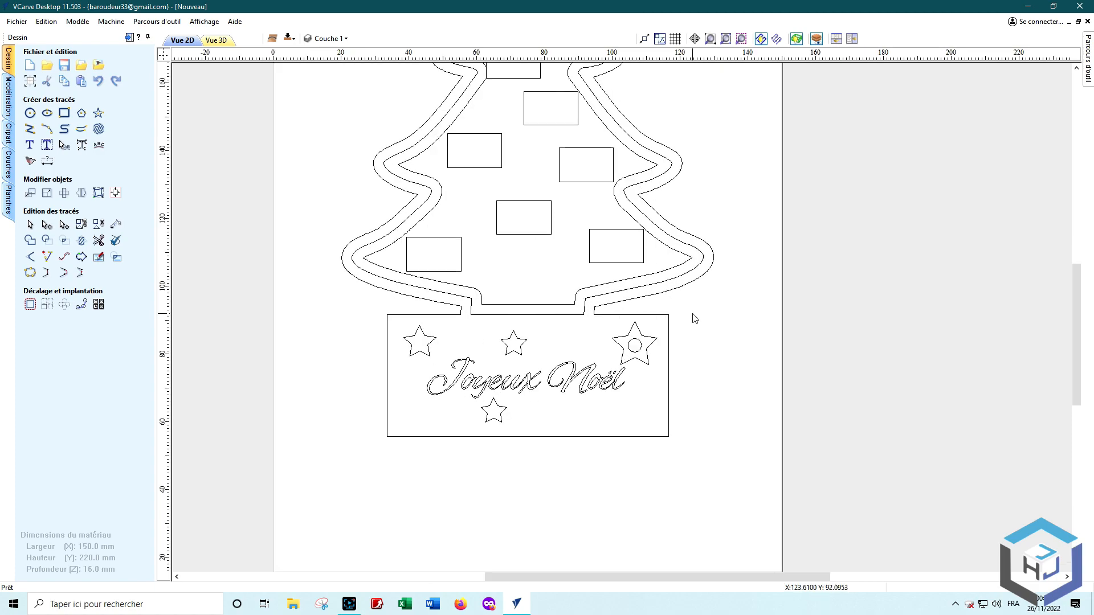
left_click(64, 113)
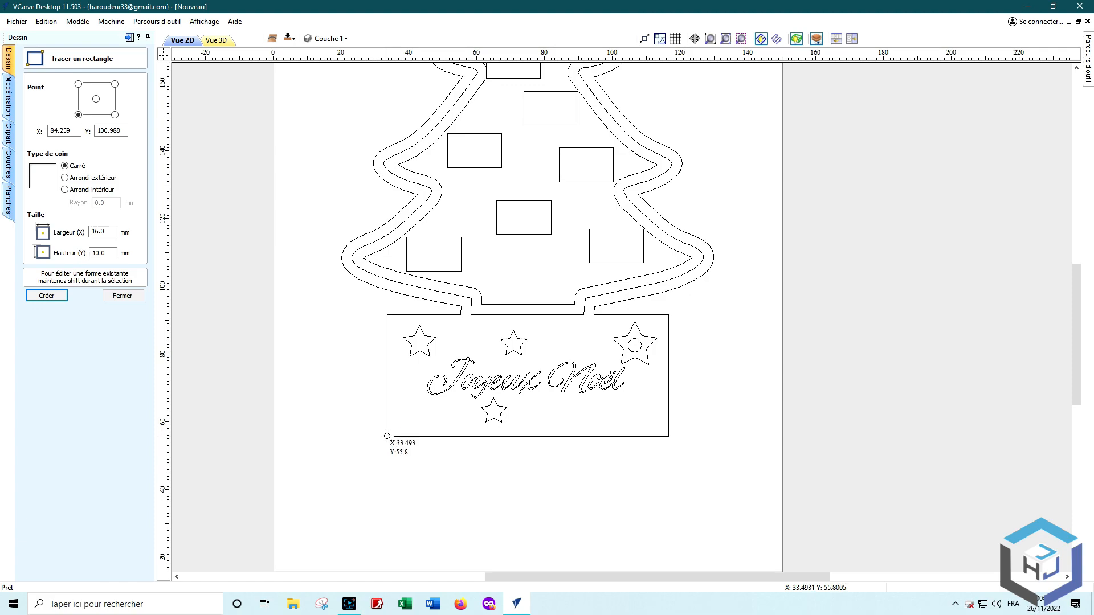
left_click_drag(387, 437, 673, 316)
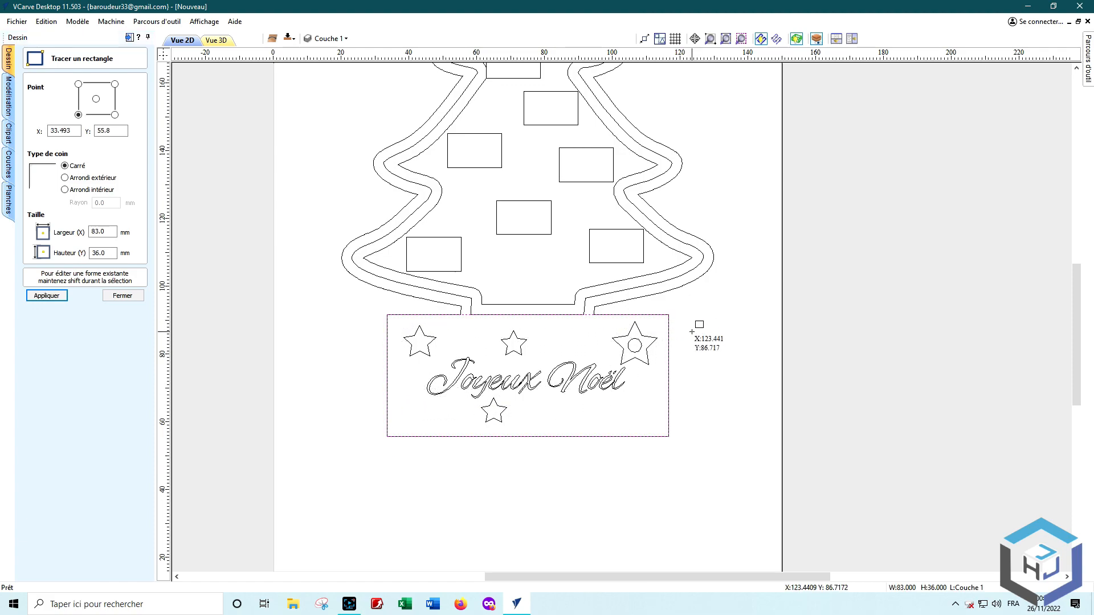
key("Escape")
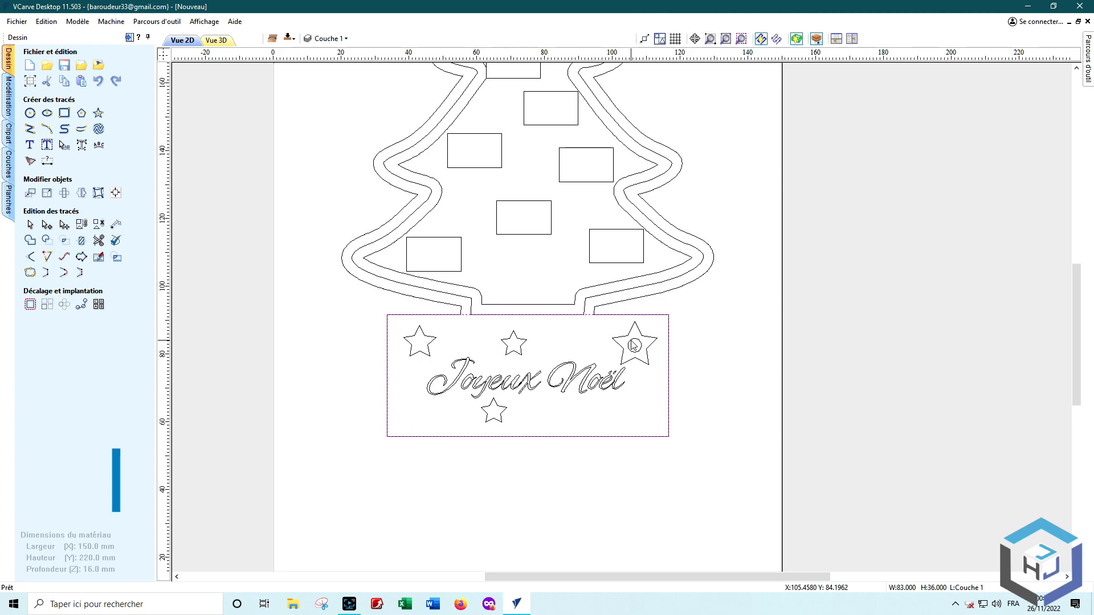
- Copy the 4 mm circle in the upper right star and paste the duplicate in the same place
left_click(634, 345)
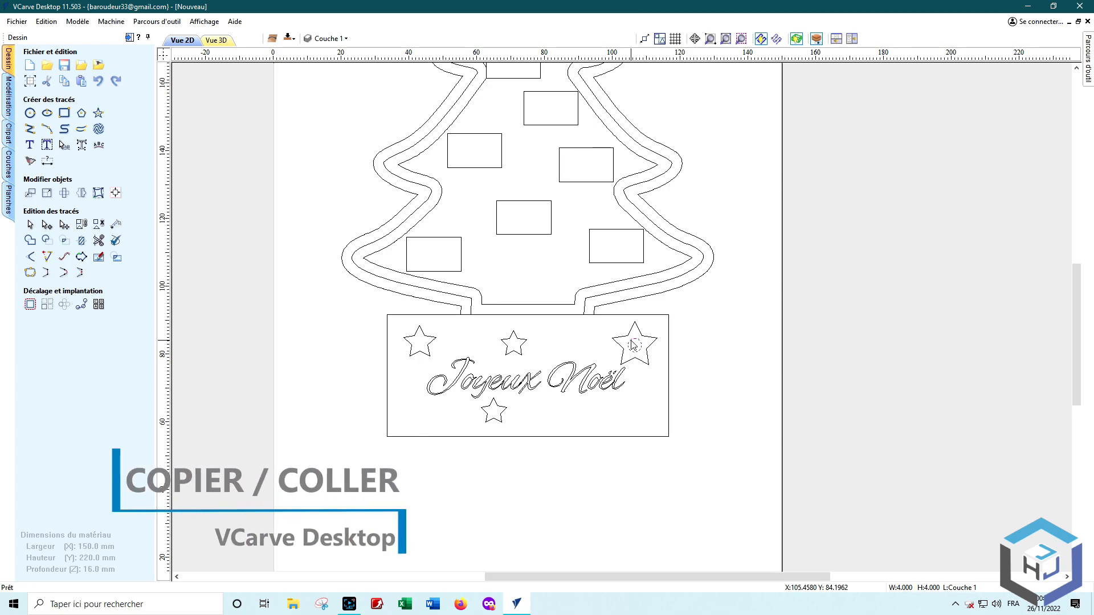
right_click(632, 342)
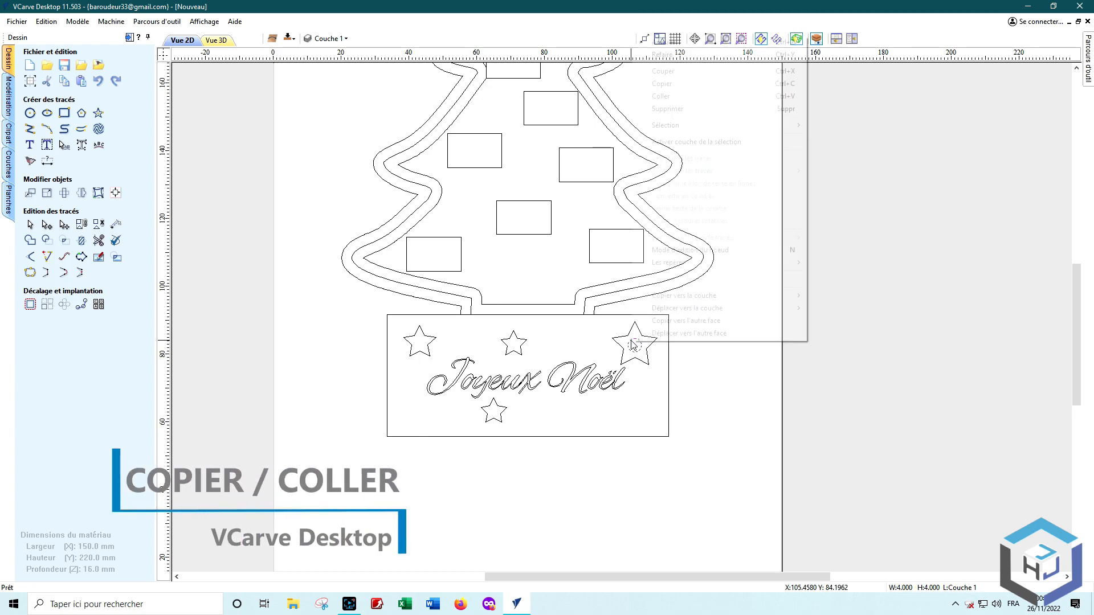
left_click(662, 83)
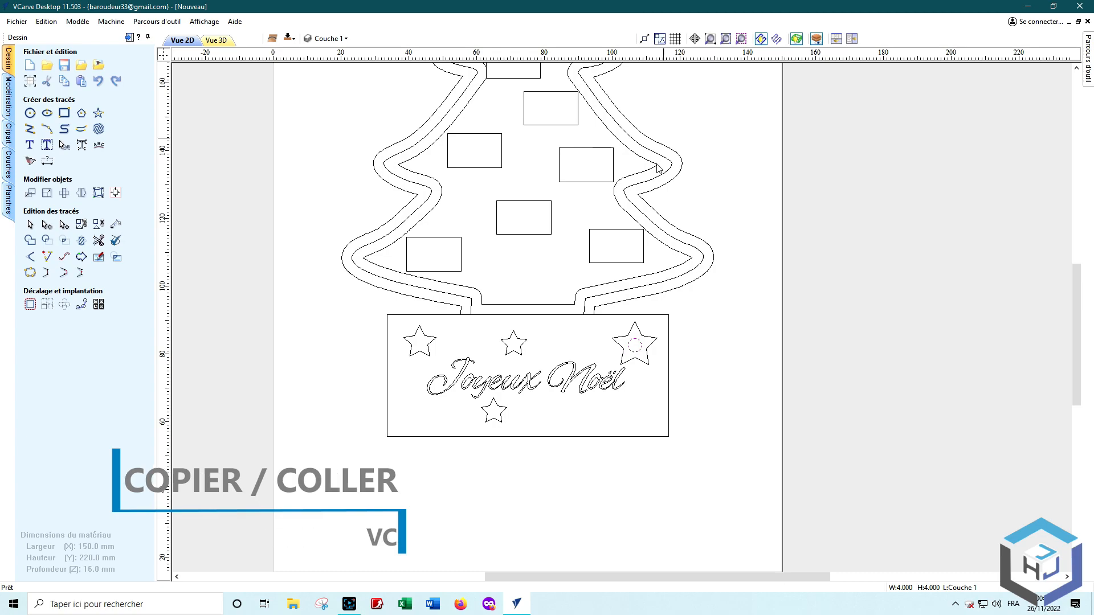
right_click(633, 337)
left_click(673, 97)
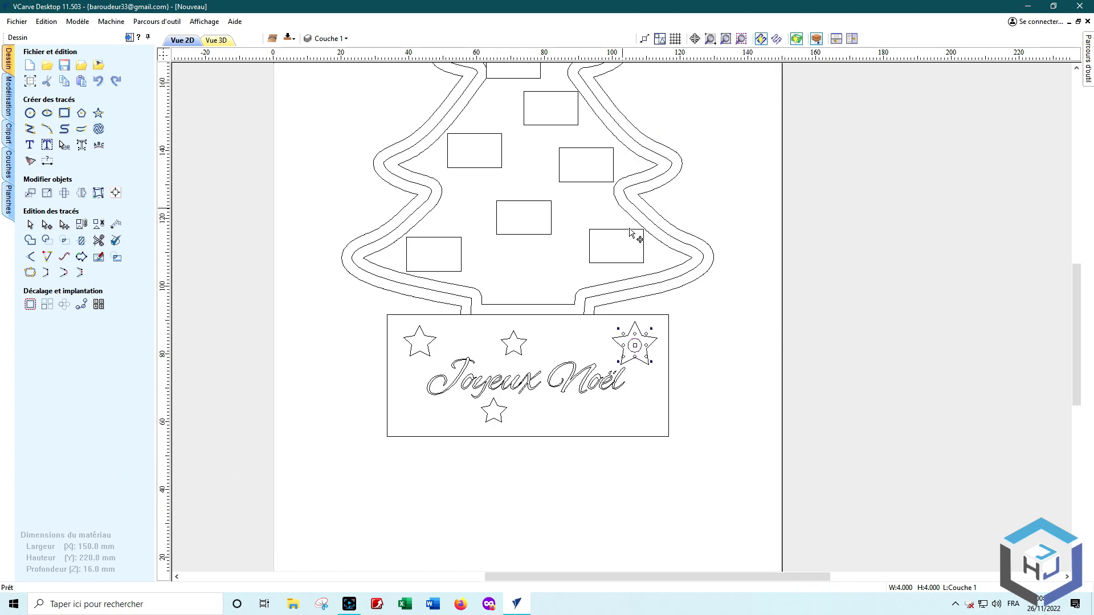
- Select the 83 × 36 mm rectangle along with the duplicated circle and move both straight down, clear below the decorated base
left_click(589, 315, "shift")
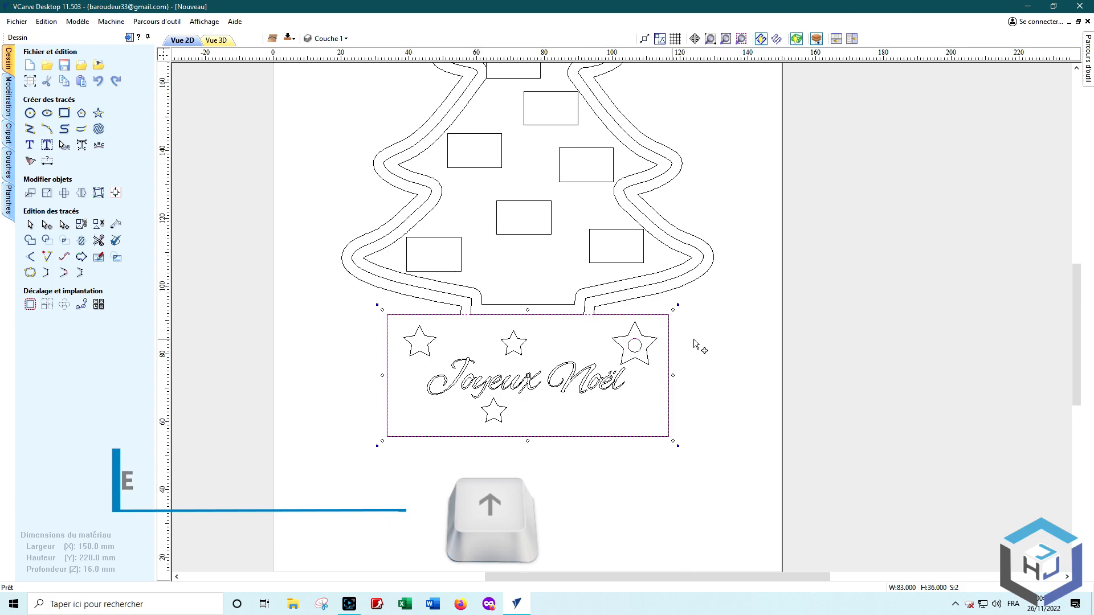
key("Down")
key("Down")
key("Down")
key("Down")
key("Down")
key("Down")
key("Down")
key("Down")
key("Down")
key("Down")
key("Down")
key("Down")
key("Down")
key("Down")
key("Down")
key("Down")
key("Down")
key("Down")
key("Down")
key("Down")
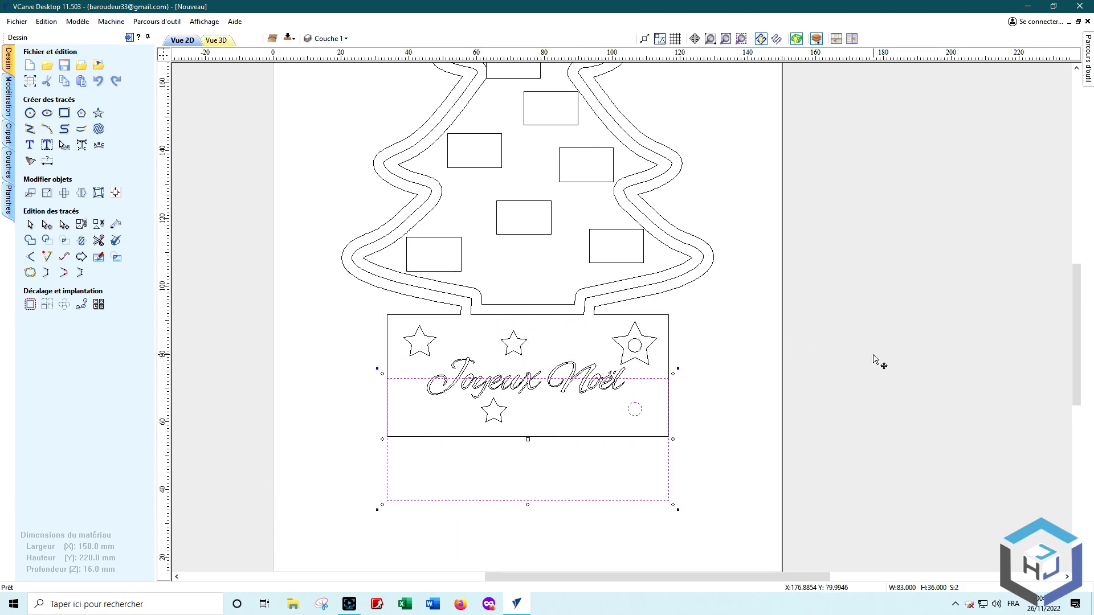
key("Down")
key("Down")
key("Down")
key("Down")
key("Down")
key("Down")
key("Down")
key("Down")
key("Down")
key("Down")
key("Down")
key("Down")
key("Down")
key("Down")
key("Down")
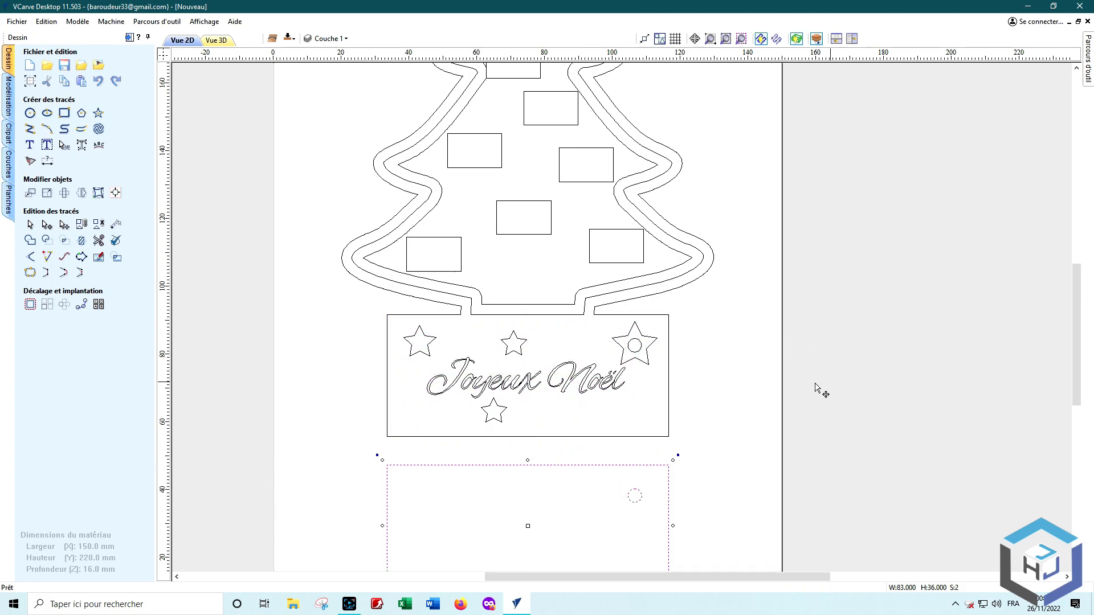
- Draw a square-cornered rectangle inside the separate lower base outline and set its size to 52 × 30 mm
scroll(746, 386, "down", 2)
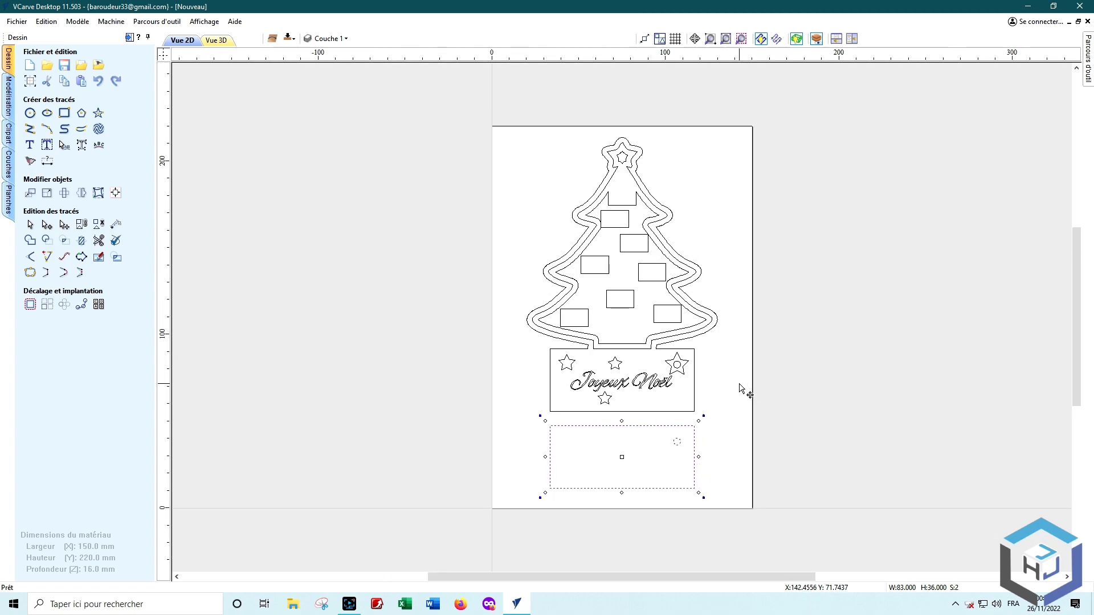
left_click(730, 424)
scroll(570, 504, "up", 2)
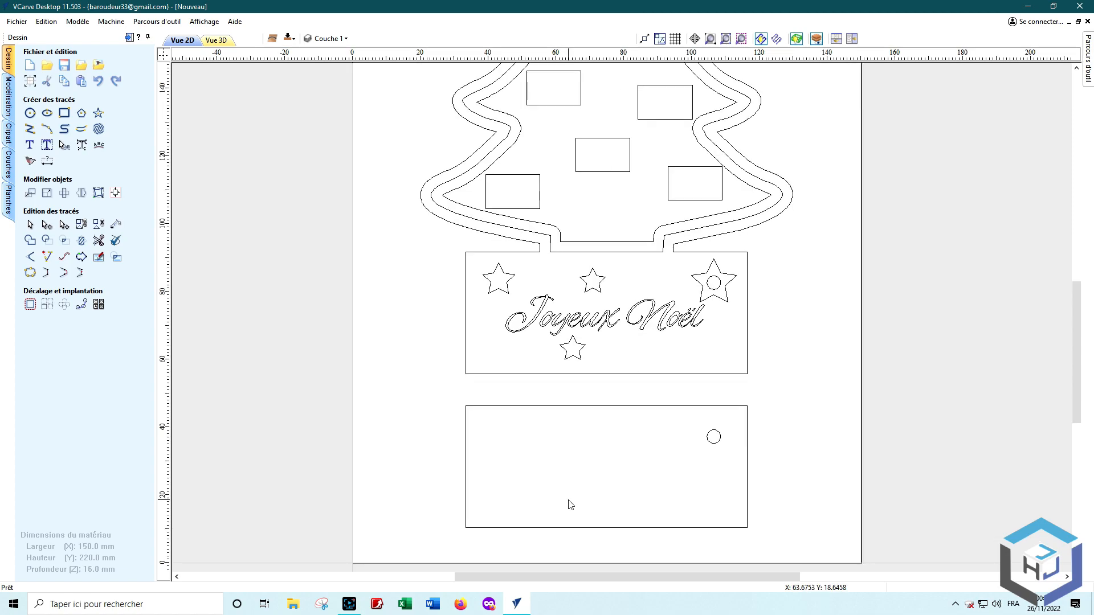
left_click(64, 113)
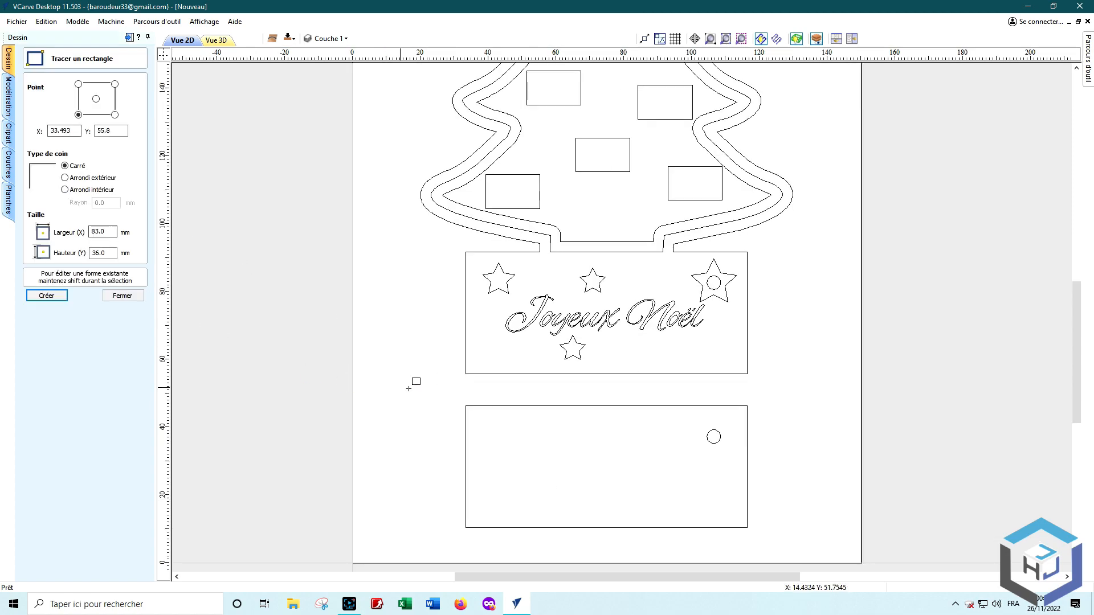
left_click_drag(491, 423, 641, 501)
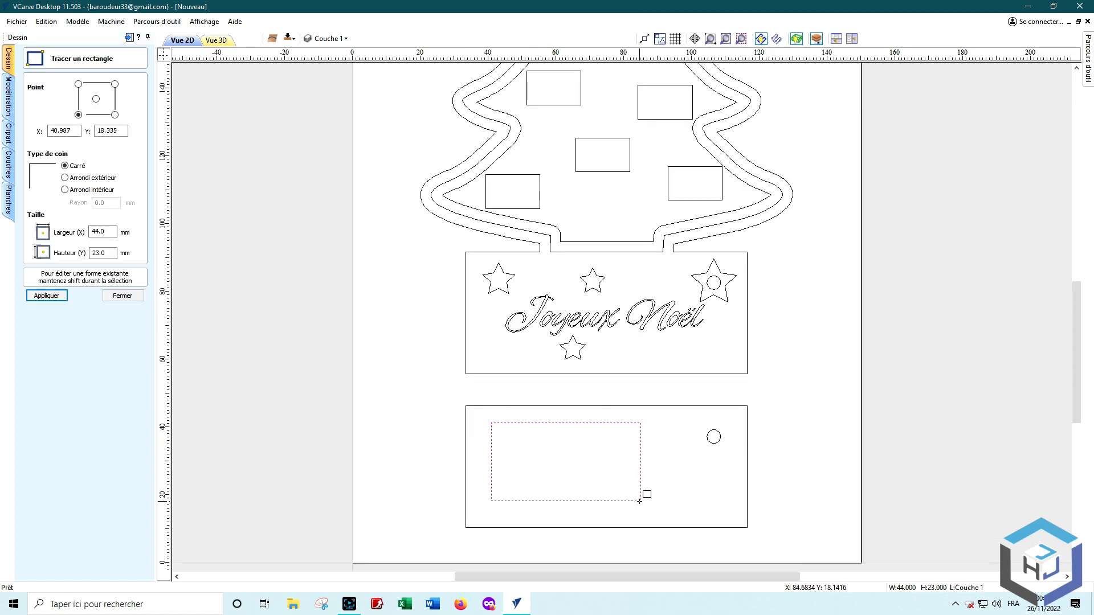
left_click(108, 229)
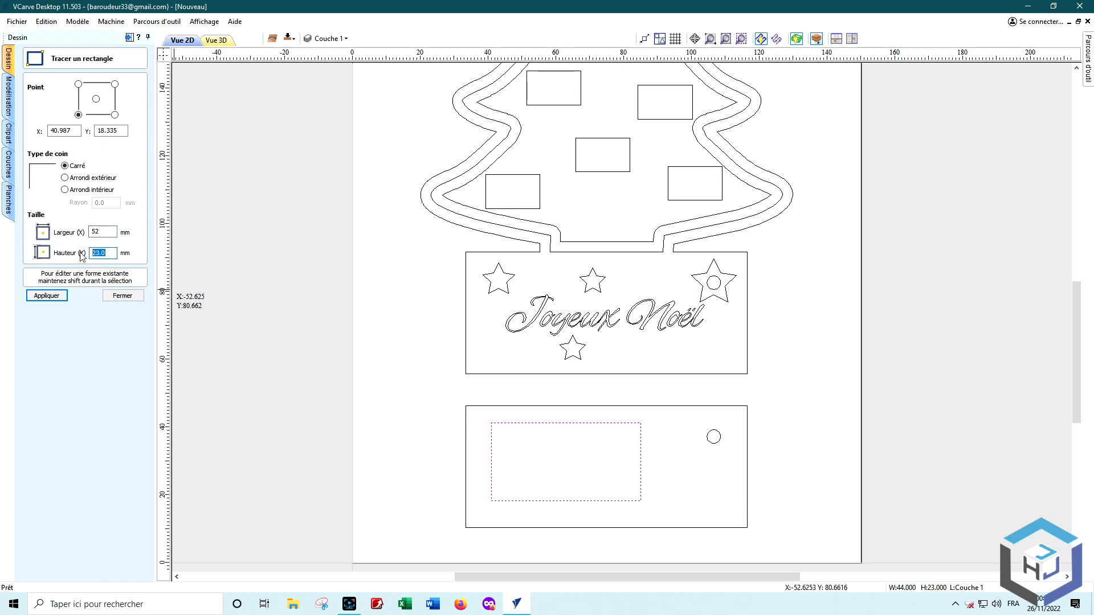
left_click(47, 296)
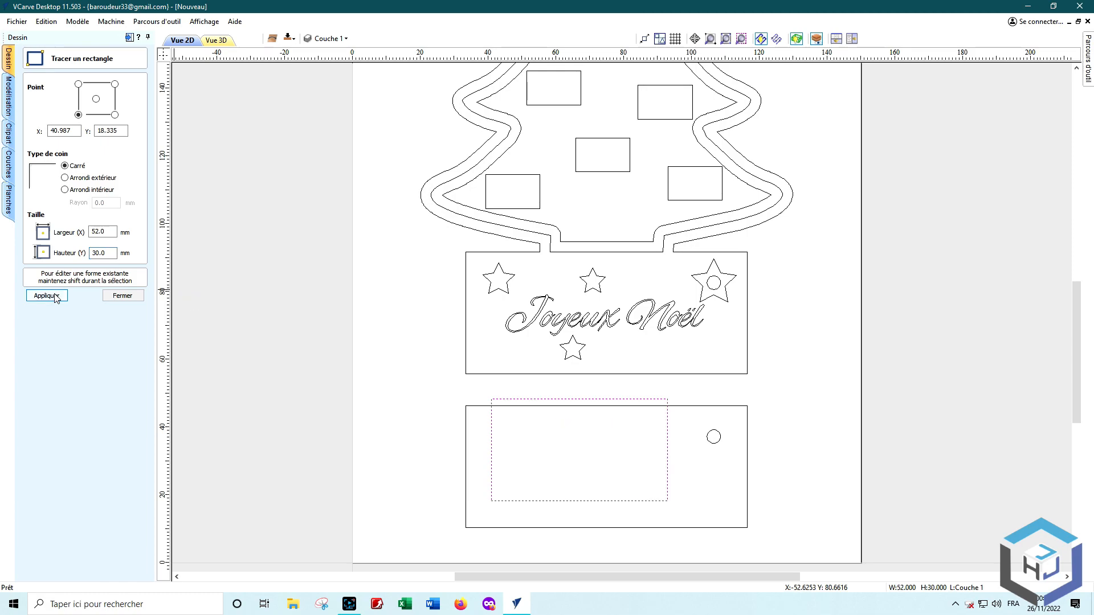
left_click(127, 300)
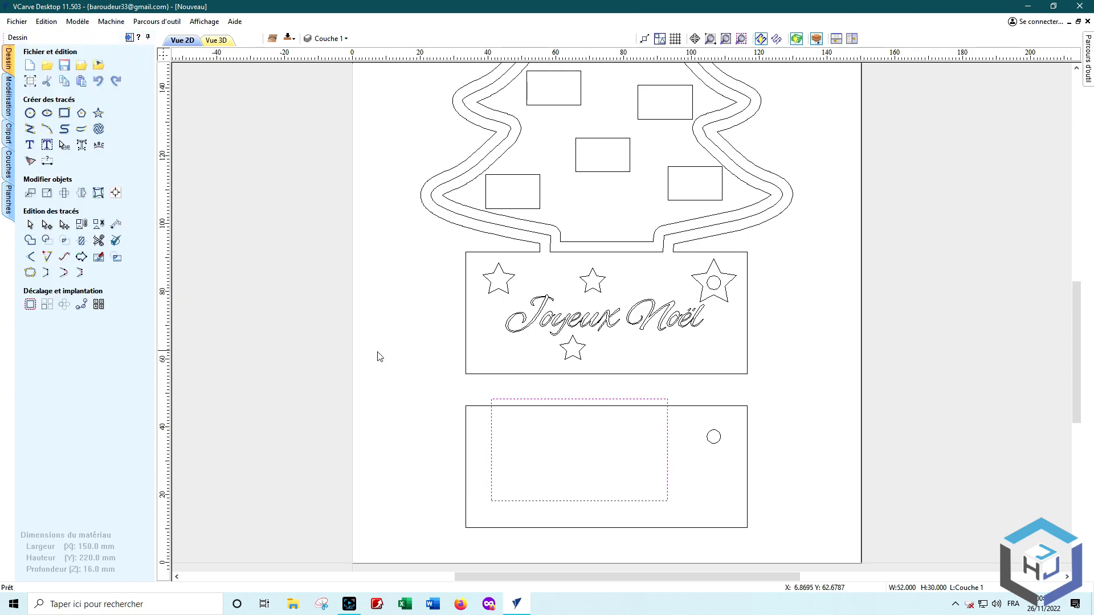
- Centre the 52 × 30 mm rectangle horizontally and vertically within the separate lower base outline
left_click(467, 450, "shift")
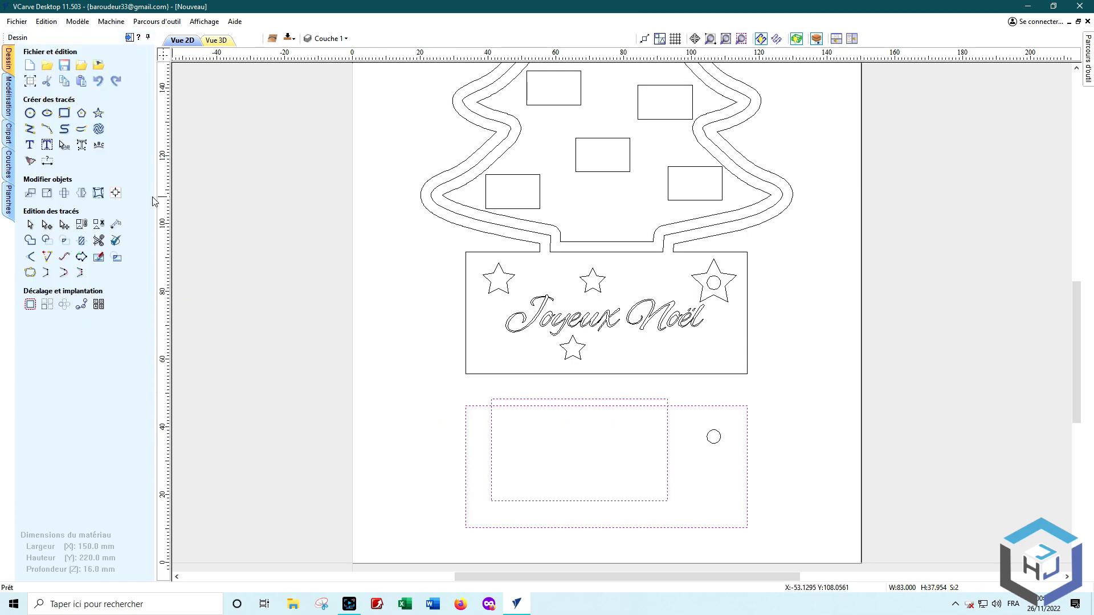
left_click(114, 194)
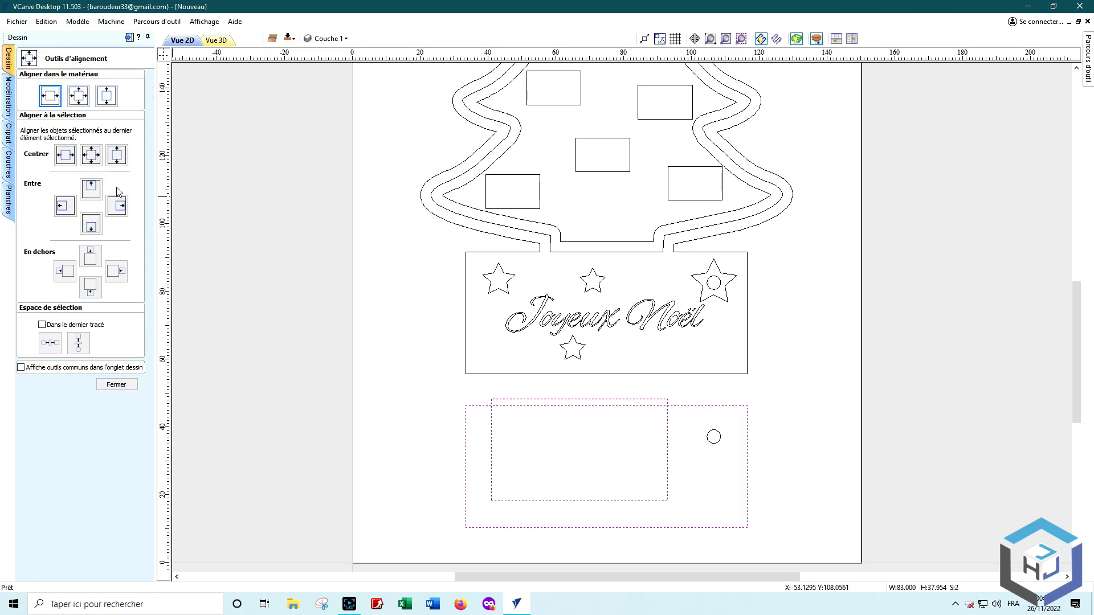
left_click(65, 157)
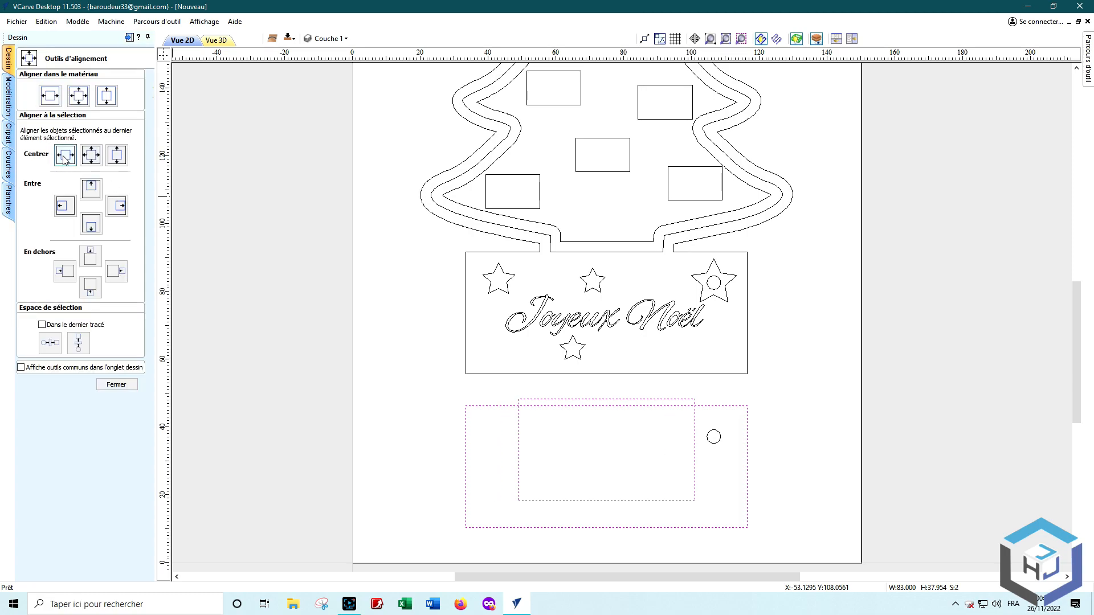
left_click(117, 155)
left_click(115, 385)
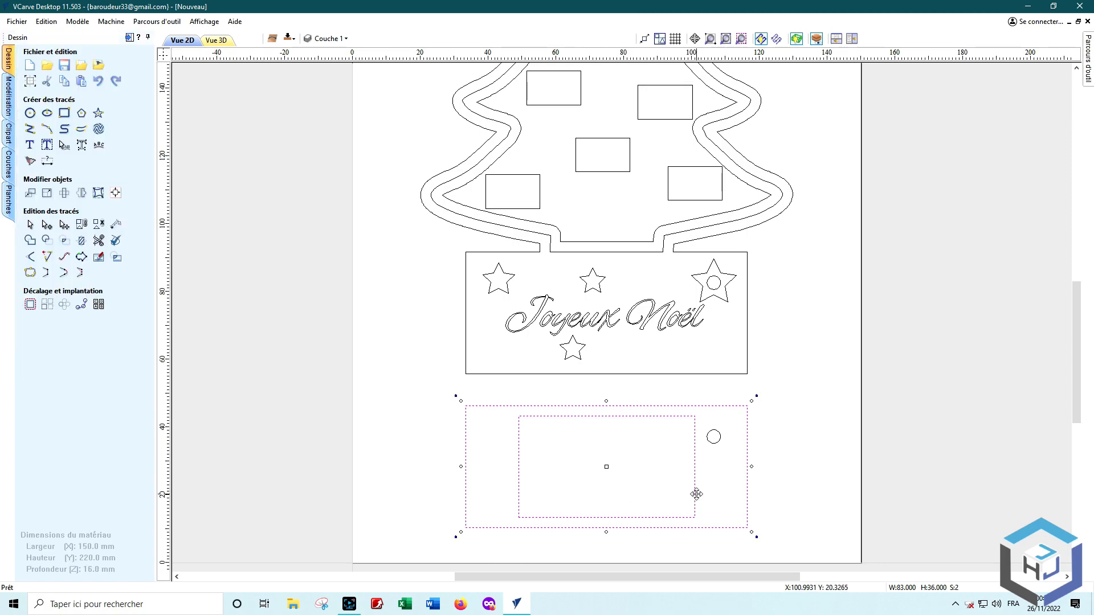
- Nudge only the 52 × 30 mm rectangle about 3 mm to the left, away from the small circle
left_click(712, 453)
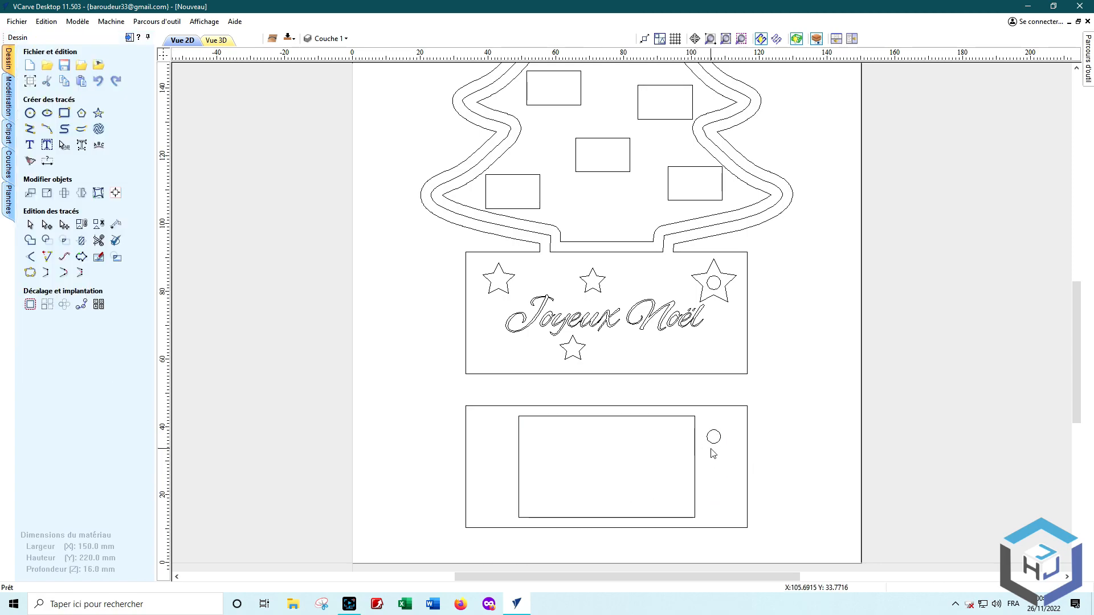
left_click(696, 476)
key("Left")
key("Left")
key("Left")
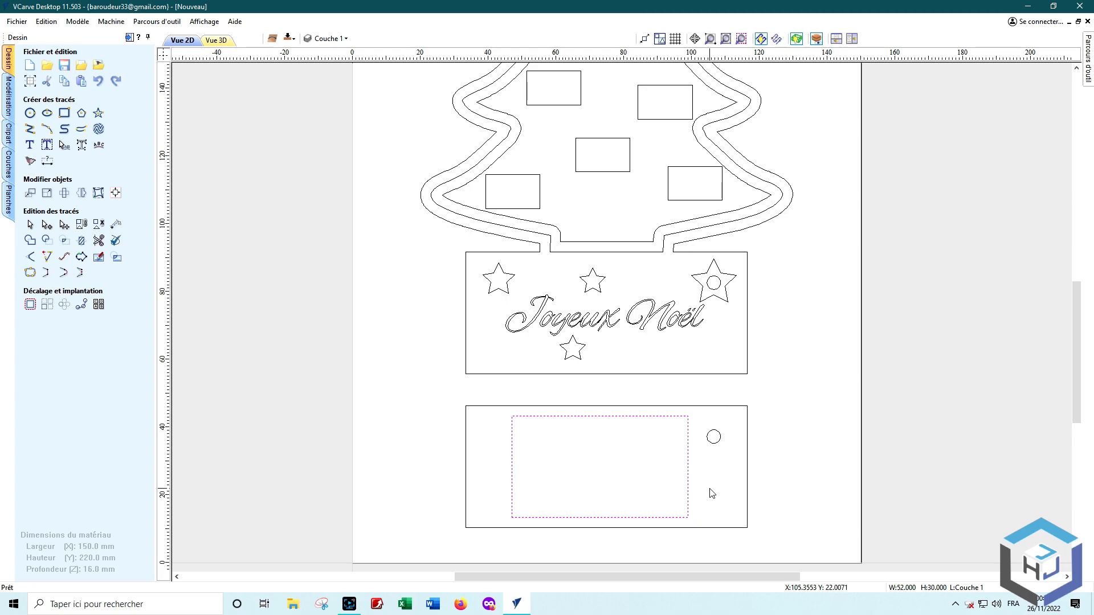
key("Left")
left_click(710, 489)
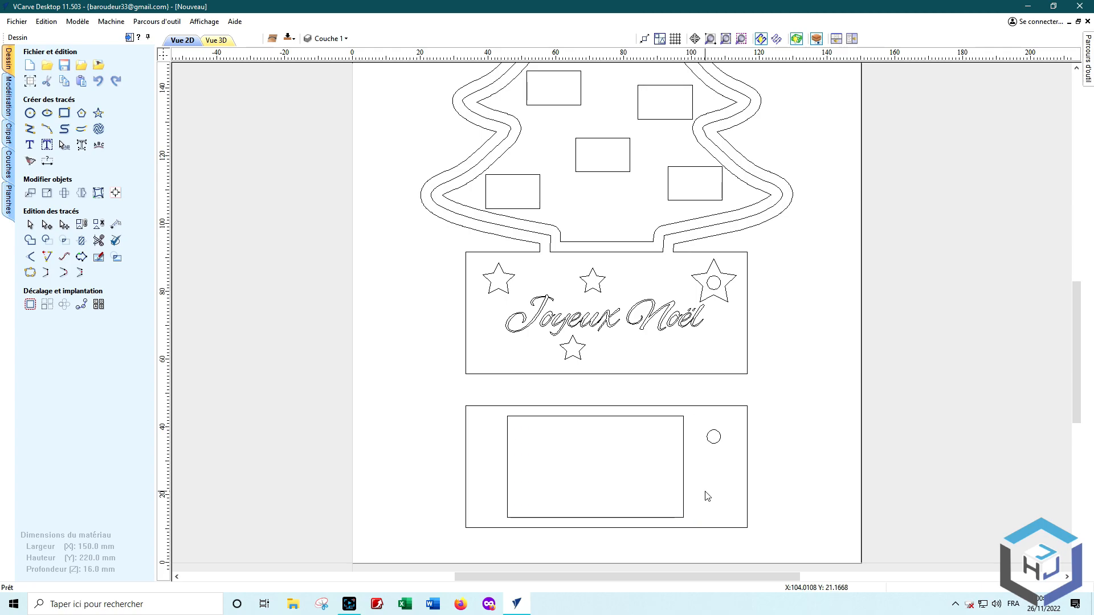
- Draw a square-cornered 7 × 7 mm square around the small circle in the lower base piece
scroll(747, 439, "up", 2)
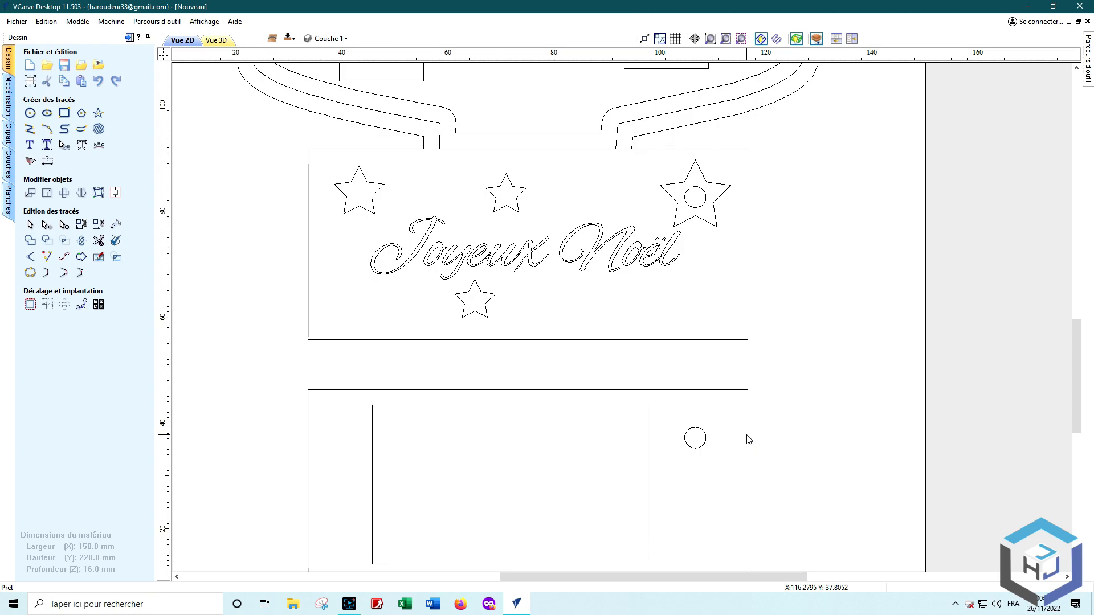
left_click(65, 113)
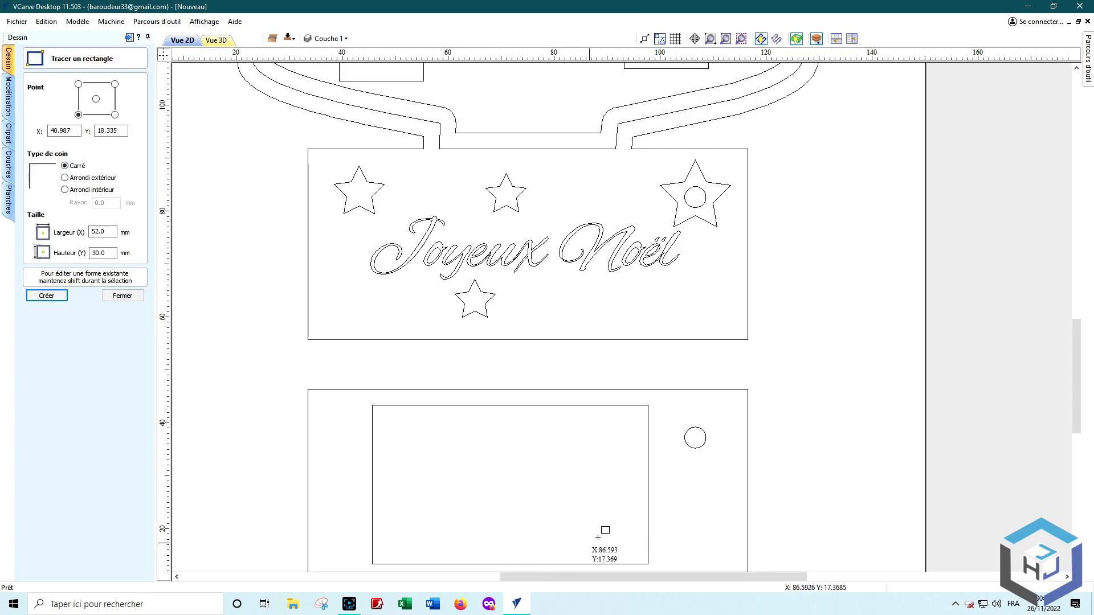
left_click_drag(675, 422, 712, 460)
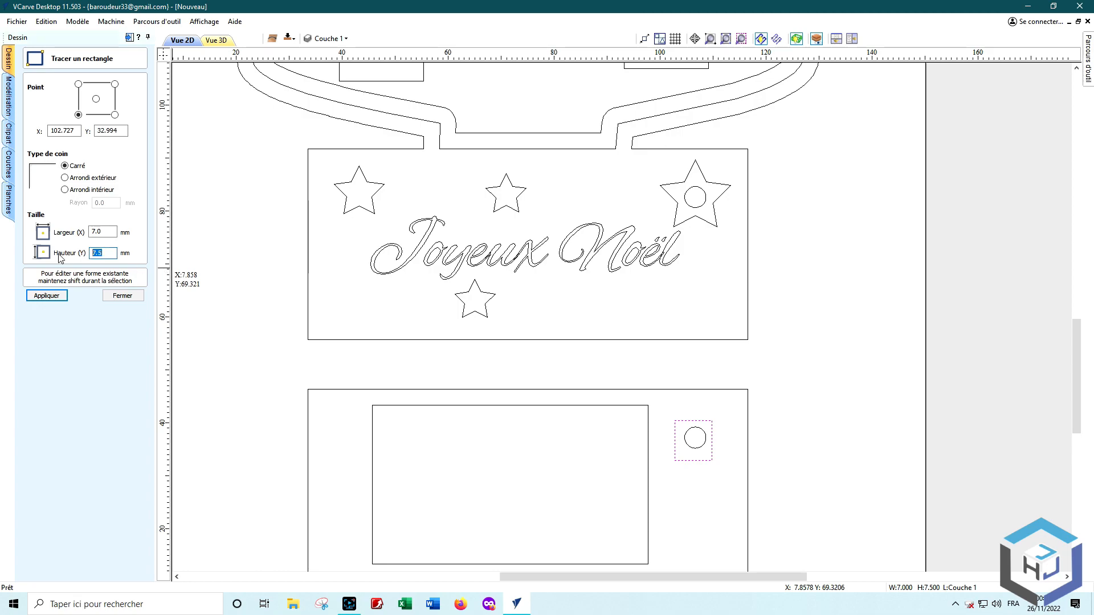
left_click(46, 296)
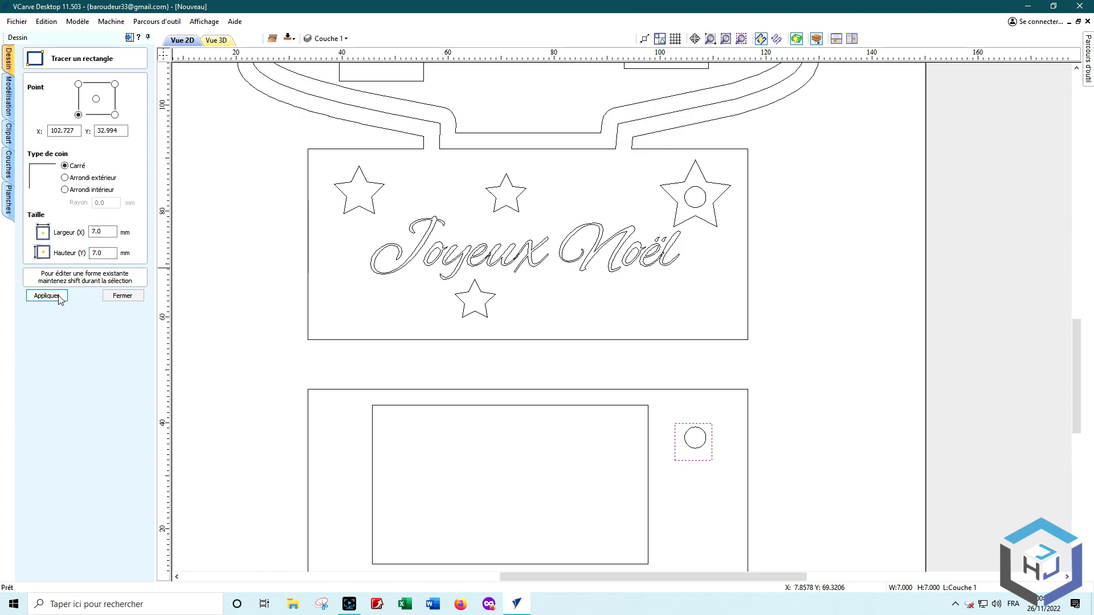
left_click(117, 299)
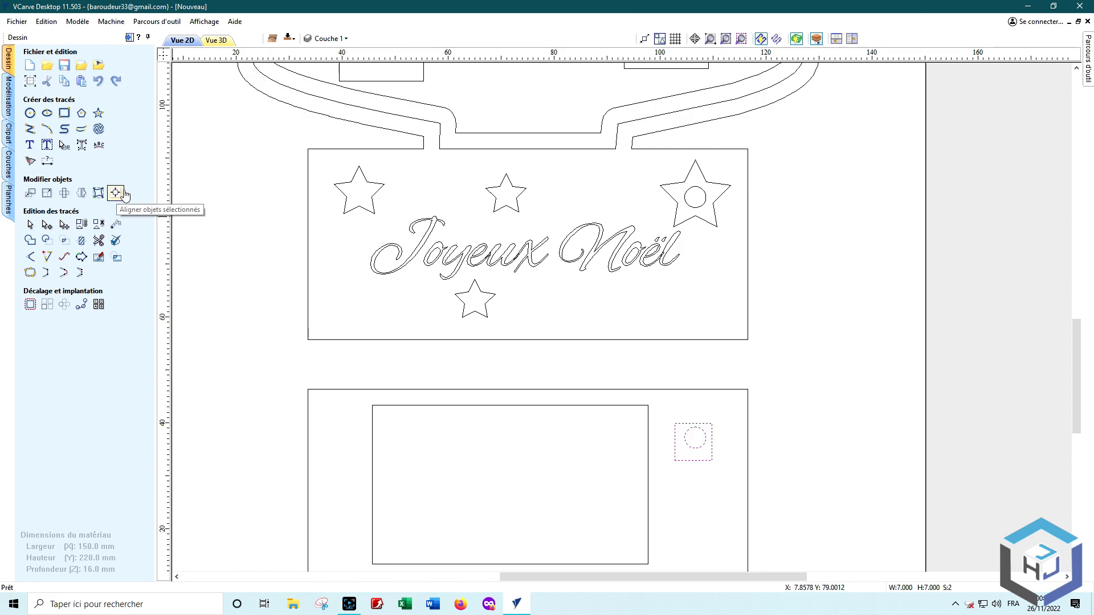
- Centre the 7 mm square on the small circle in both directions
left_click(99, 194)
left_click(94, 157)
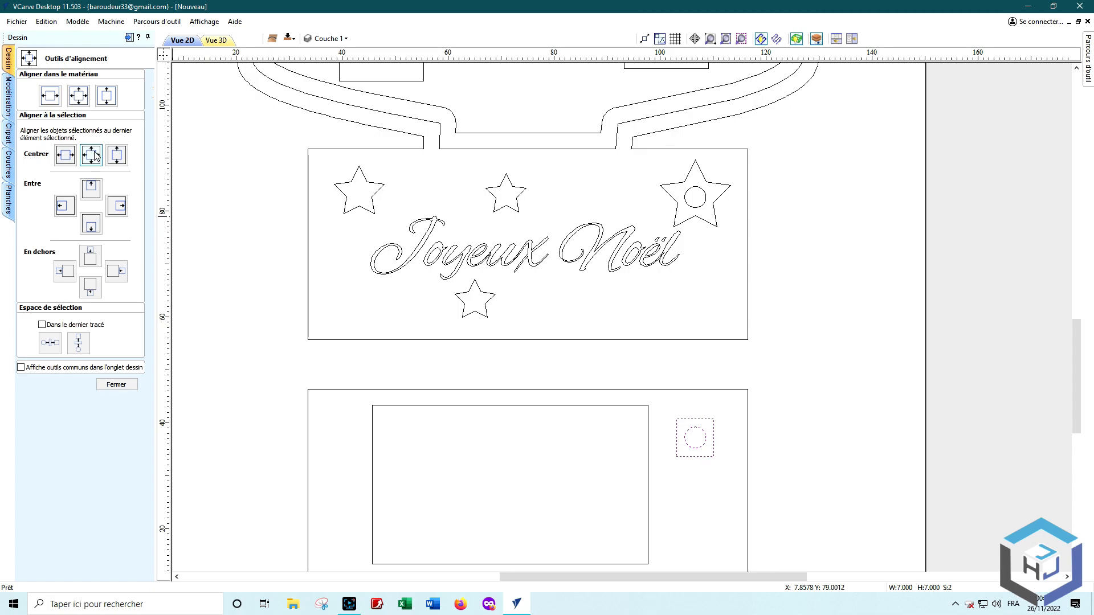
left_click(118, 385)
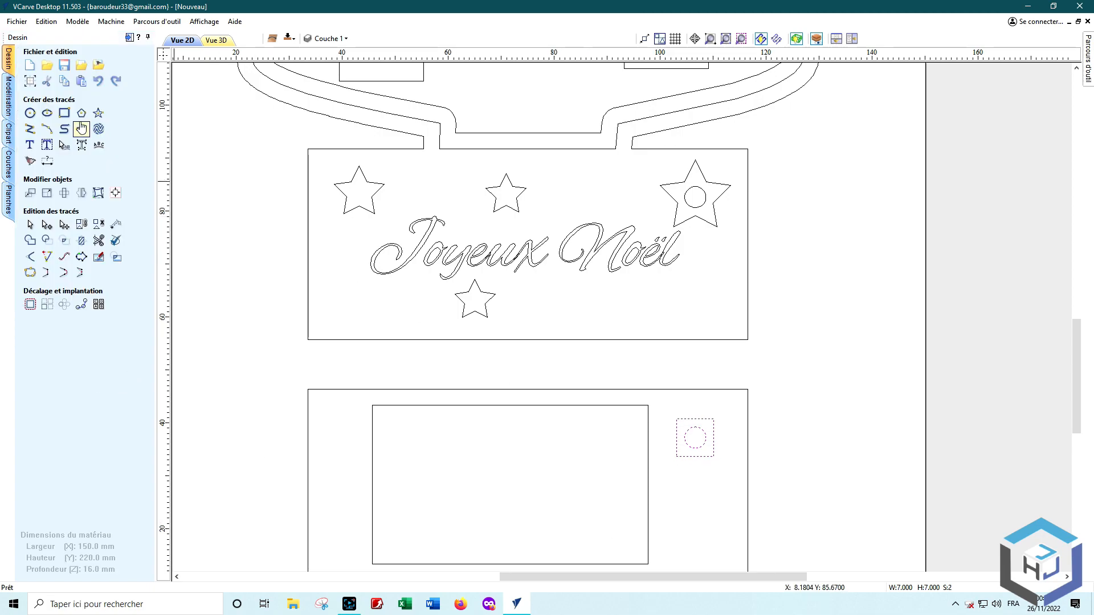
- Draw a rectangle about 8.7 × 5.1 mm bridging the right edge of the 52 × 30 mm rectangle and the 7 mm square
left_click(64, 113)
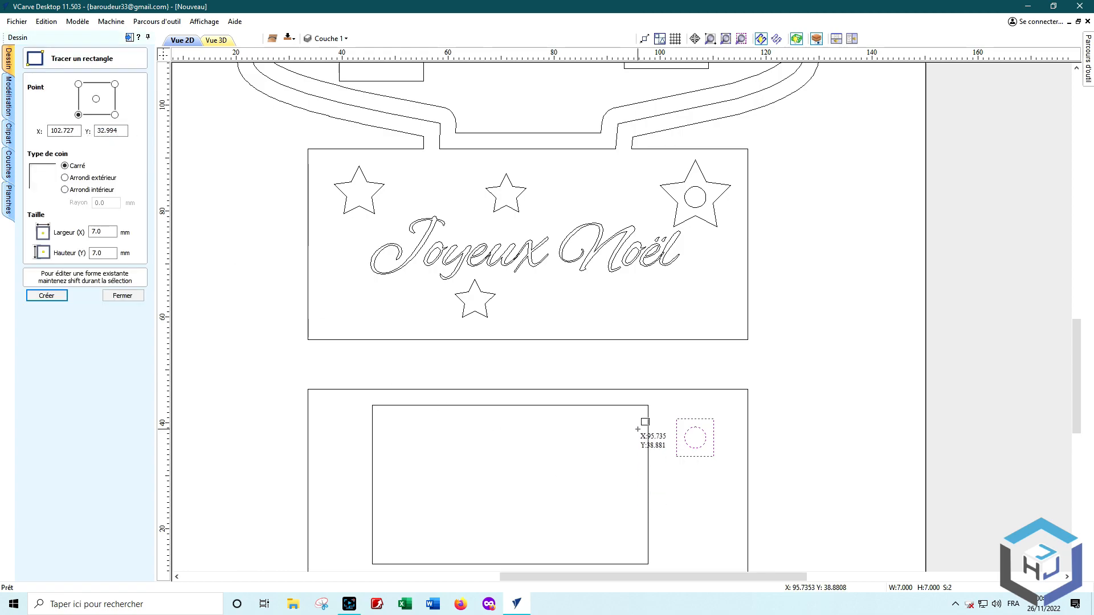
left_click_drag(637, 430, 684, 456)
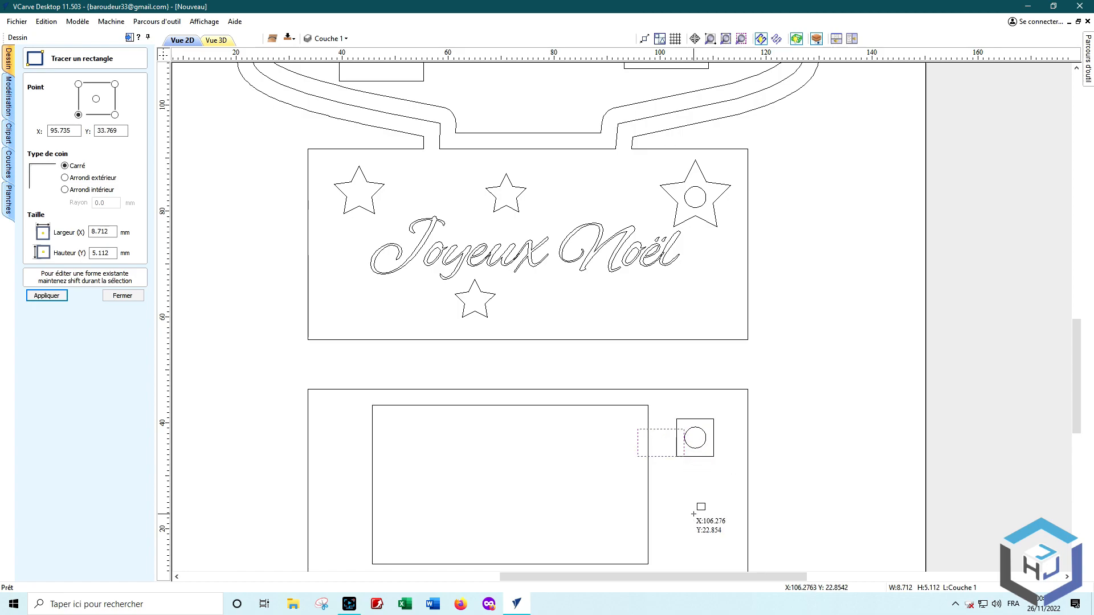
left_click(122, 296)
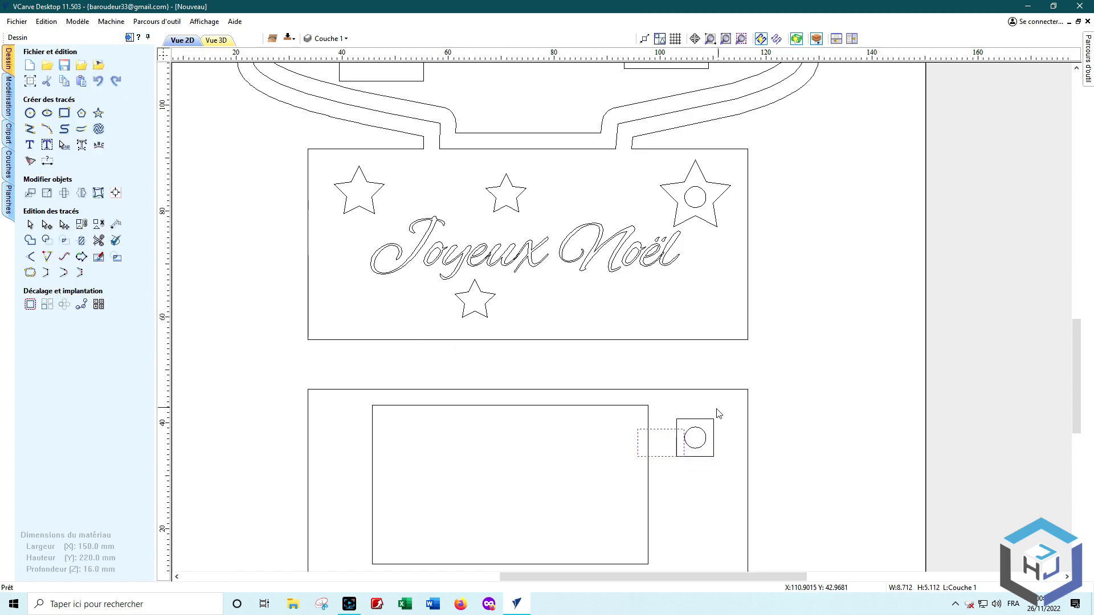
- Centre the bridging rectangle vertically on the 7 mm square and weld the two into one outline
left_click(705, 424, "shift")
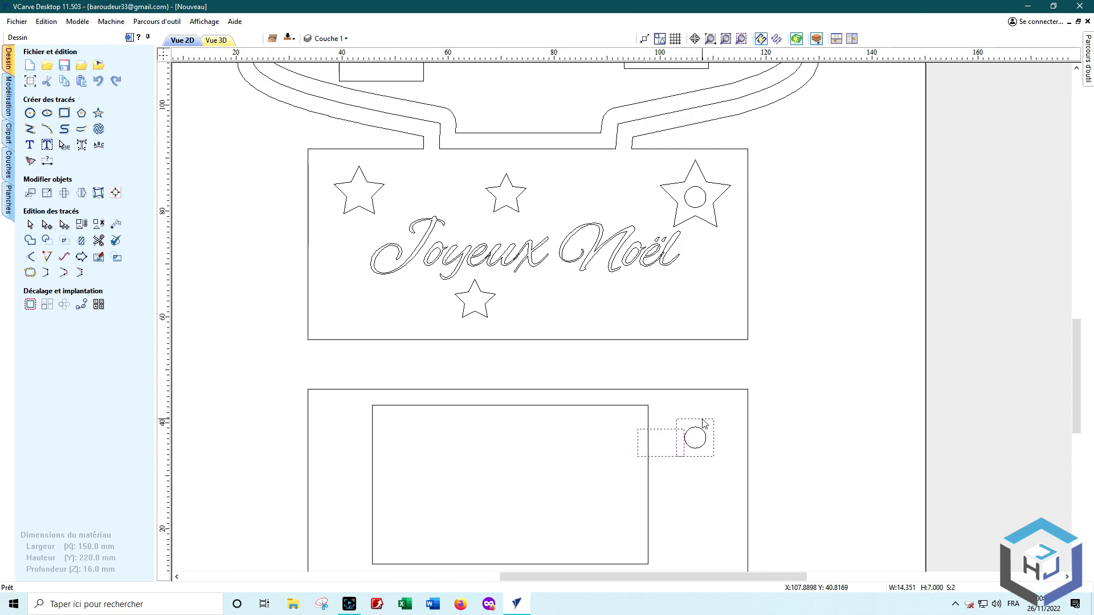
left_click(114, 194)
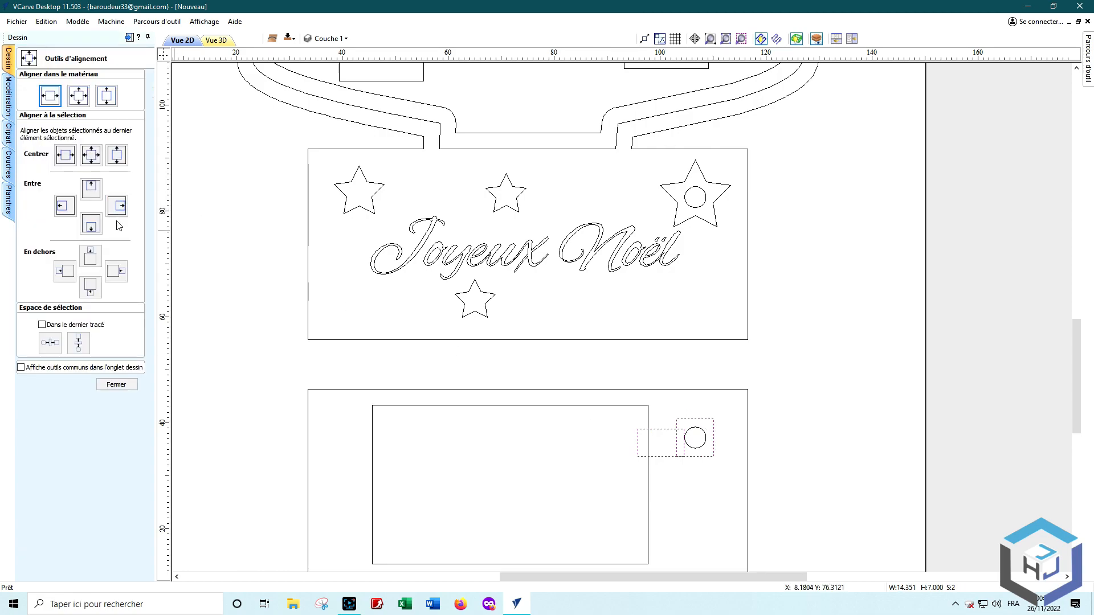
left_click(123, 160)
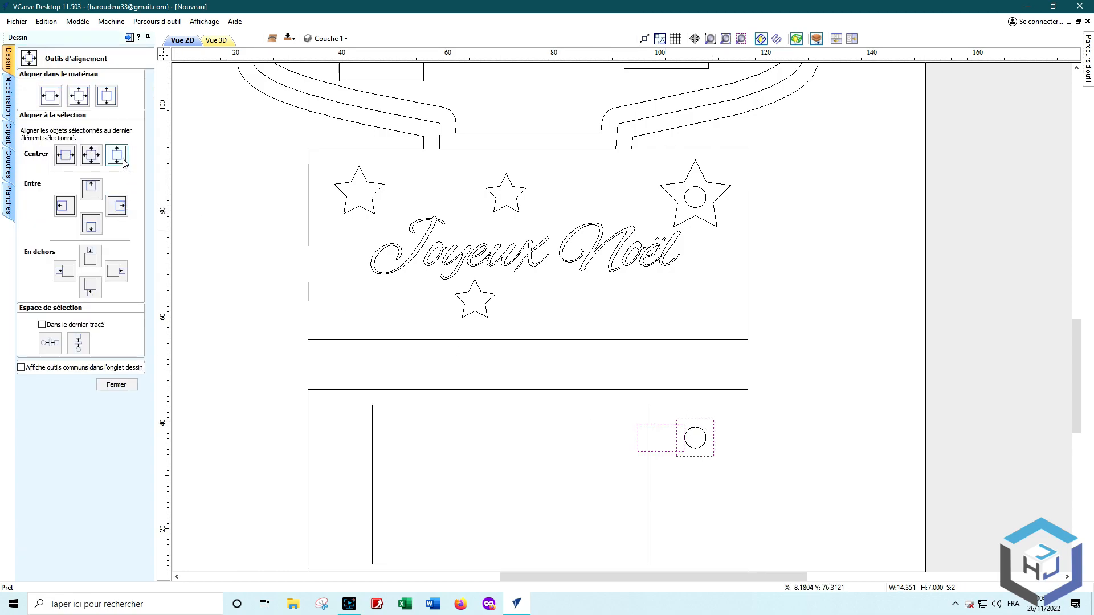
left_click(115, 384)
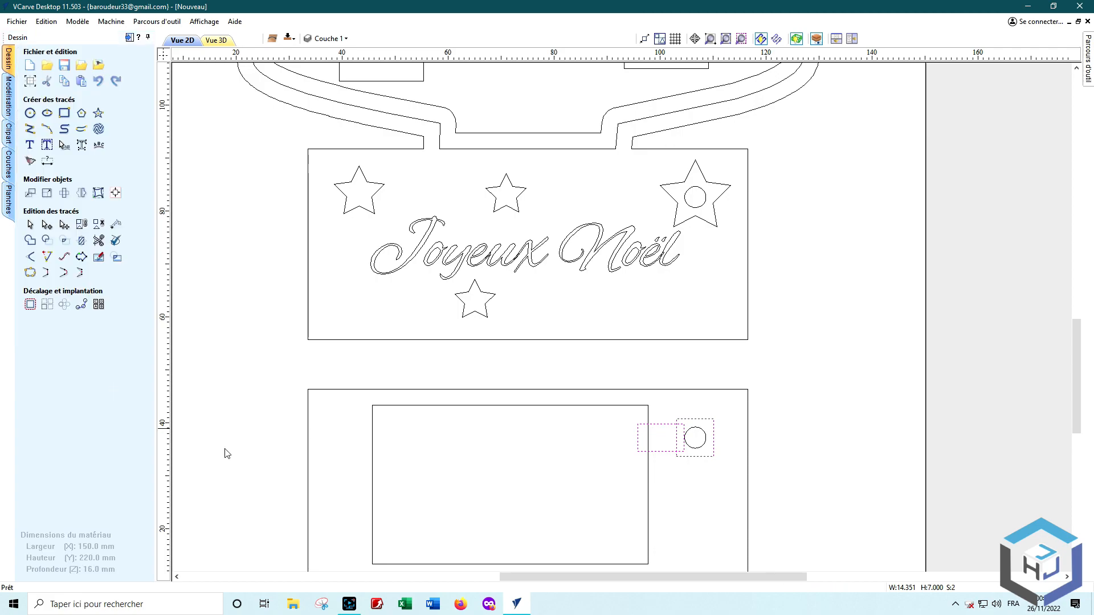
left_click(39, 246)
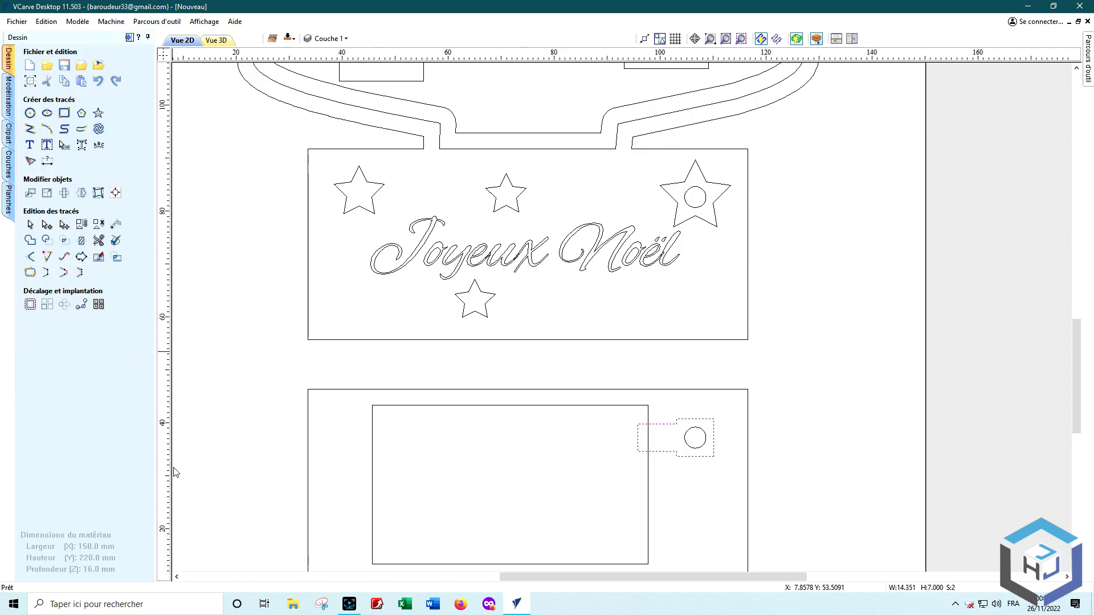
left_click(689, 511)
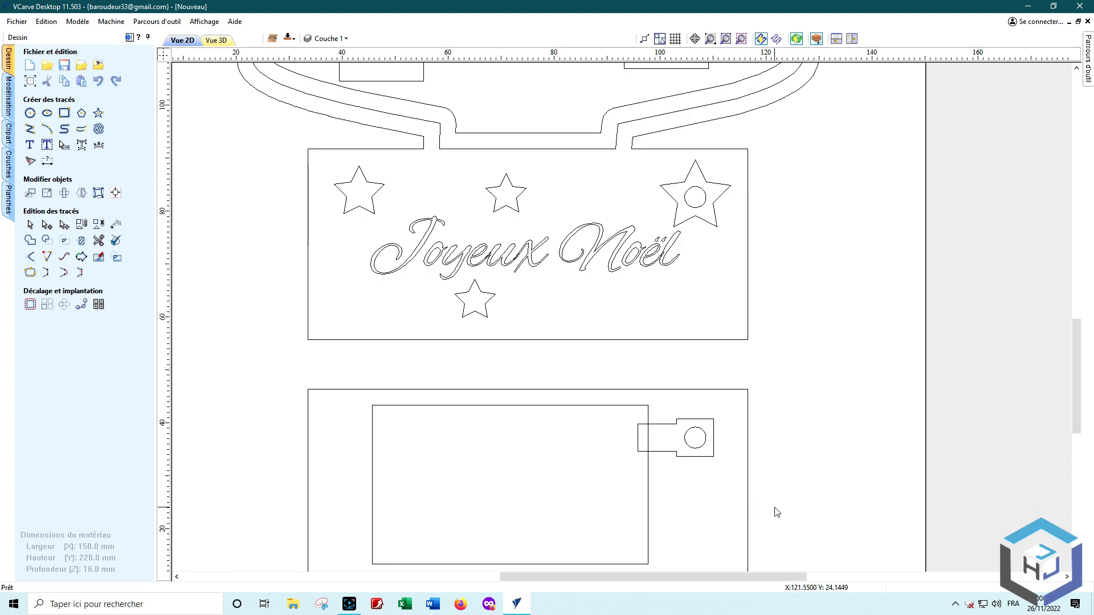
- Place a 7 mm diameter circle inside the 52 × 30 mm rectangle, near the middle of its lower edge
middle_click_drag(787, 516, 789, 435)
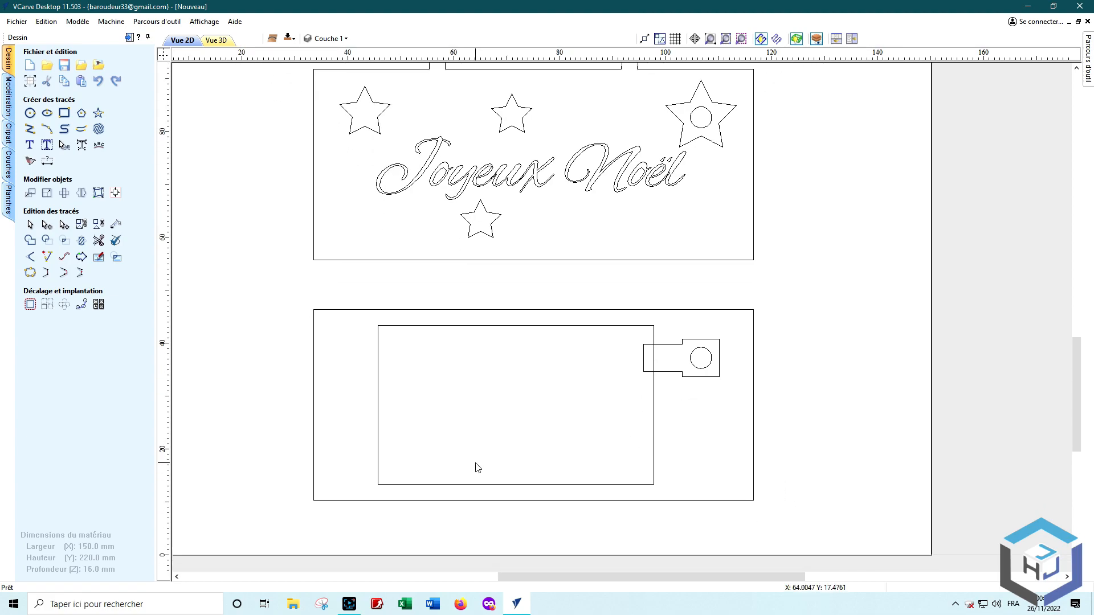
left_click(30, 113)
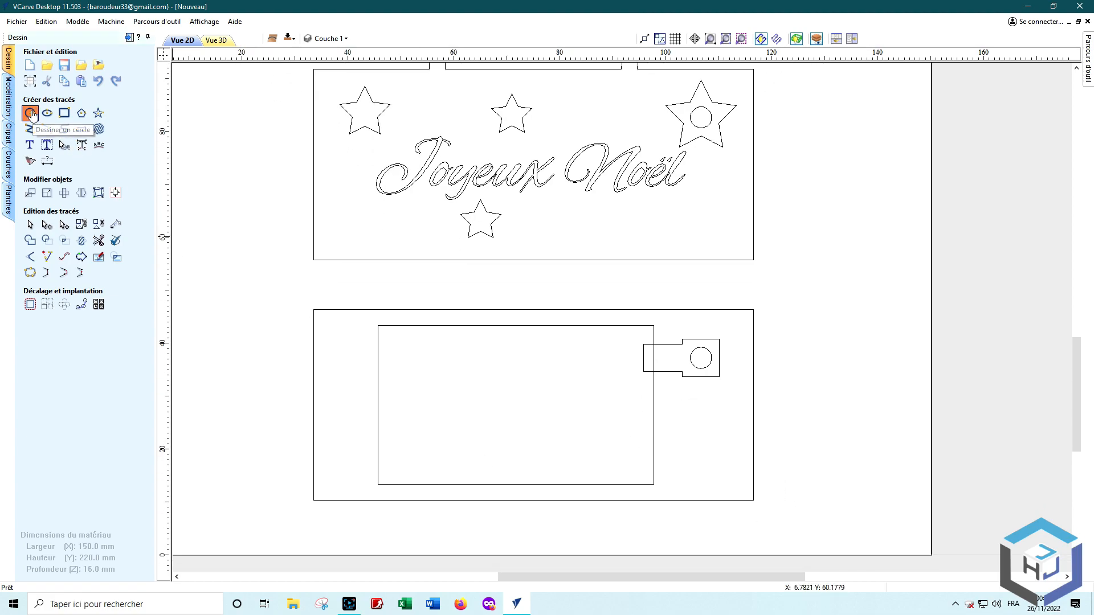
left_click(71, 137)
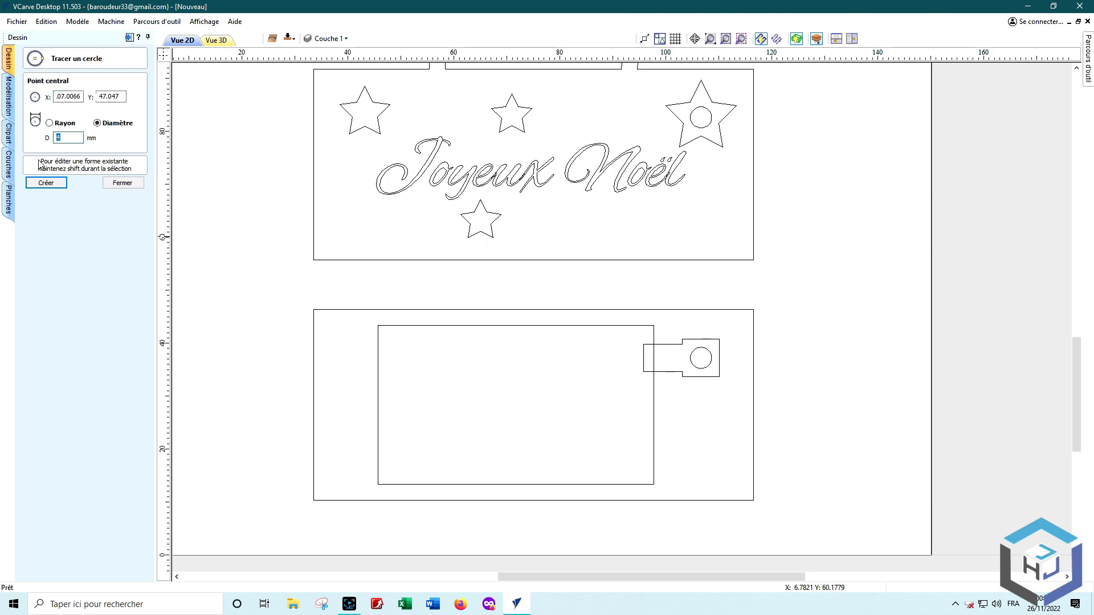
type("7")
left_click(522, 457)
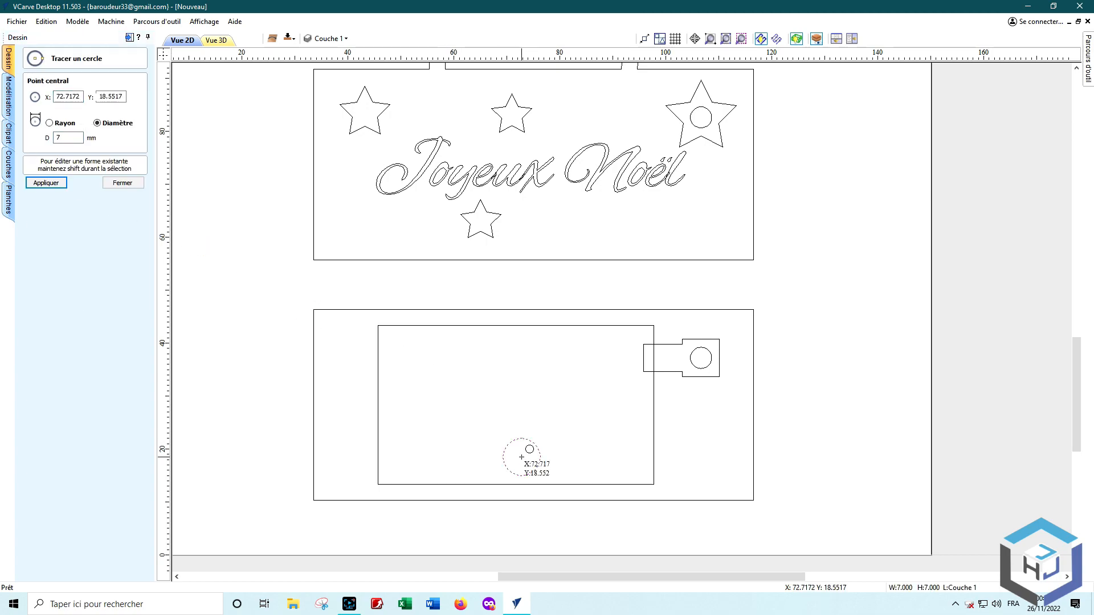
left_click(135, 182)
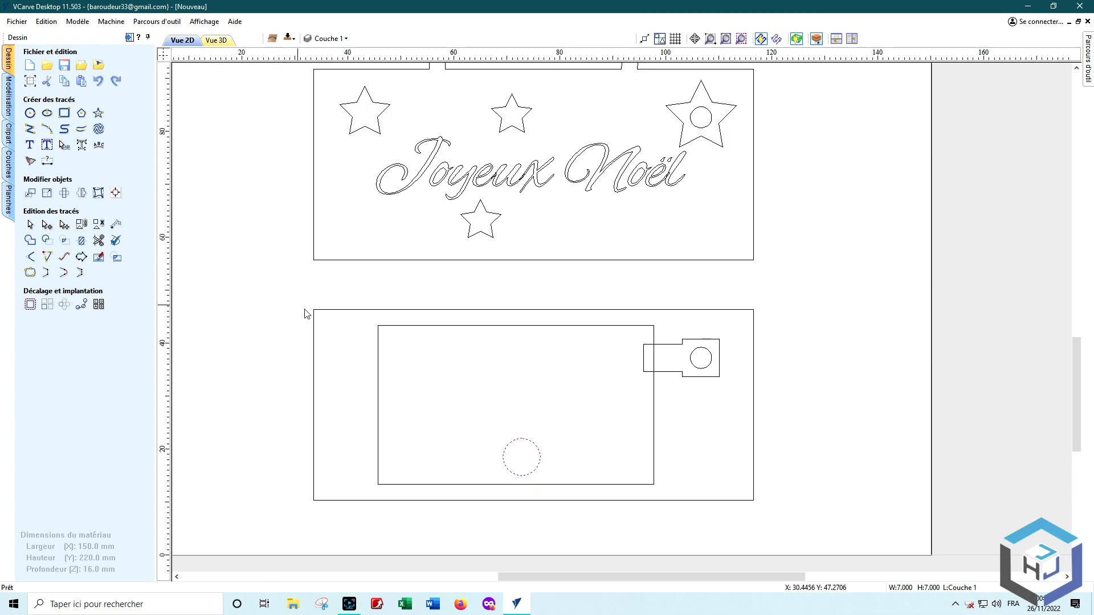
- Centre the 7 mm circle horizontally on the 83 × 36 mm base outline, and shift it slightly upward
left_click(314, 412, "shift")
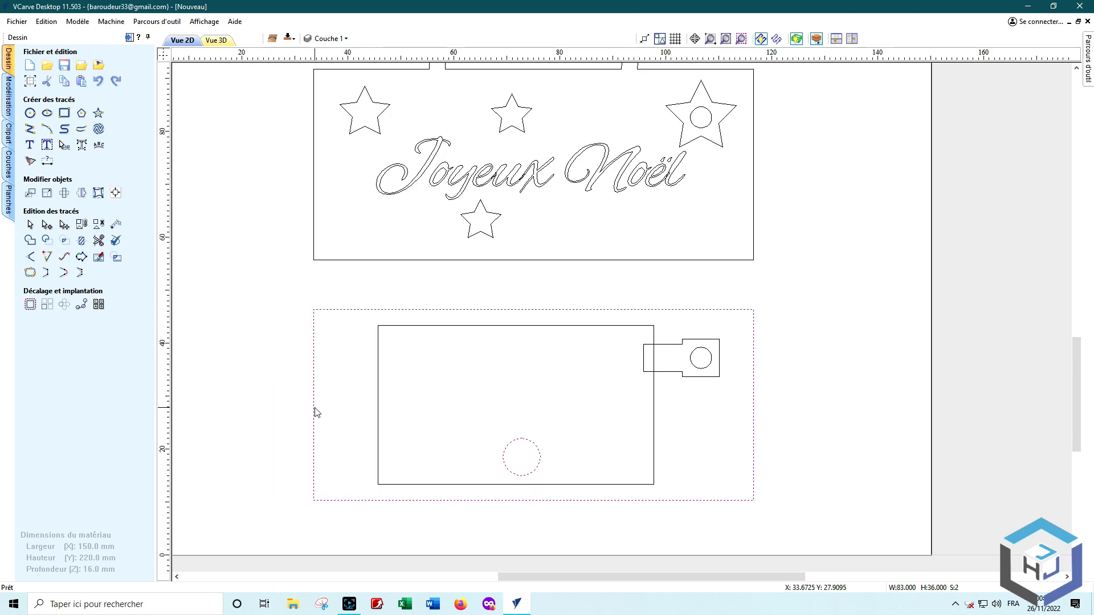
left_click(115, 193)
left_click(65, 155)
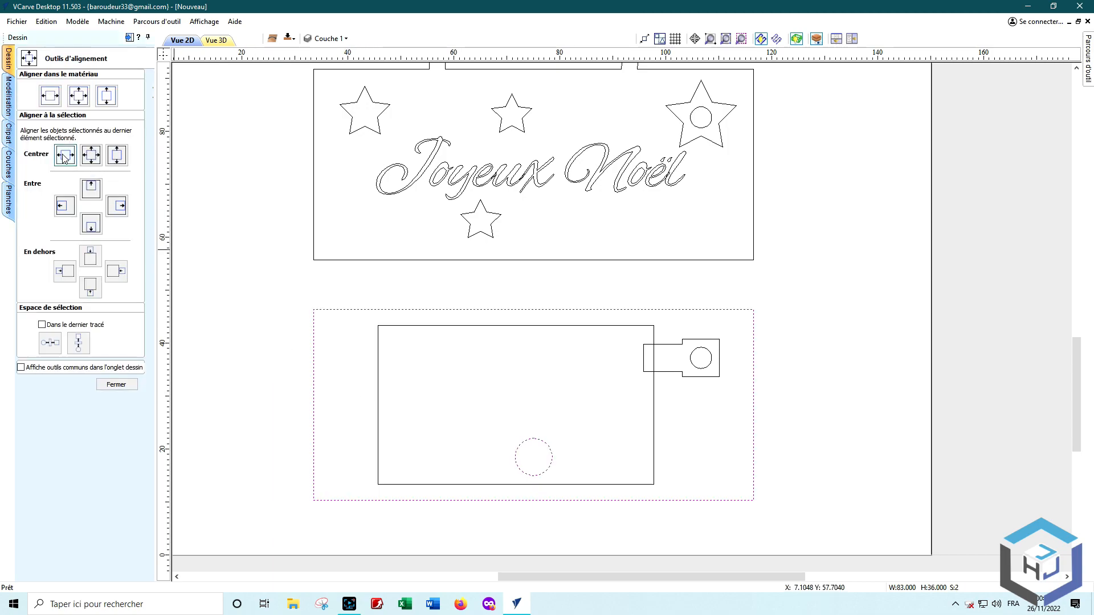
left_click(117, 384)
left_click(569, 478)
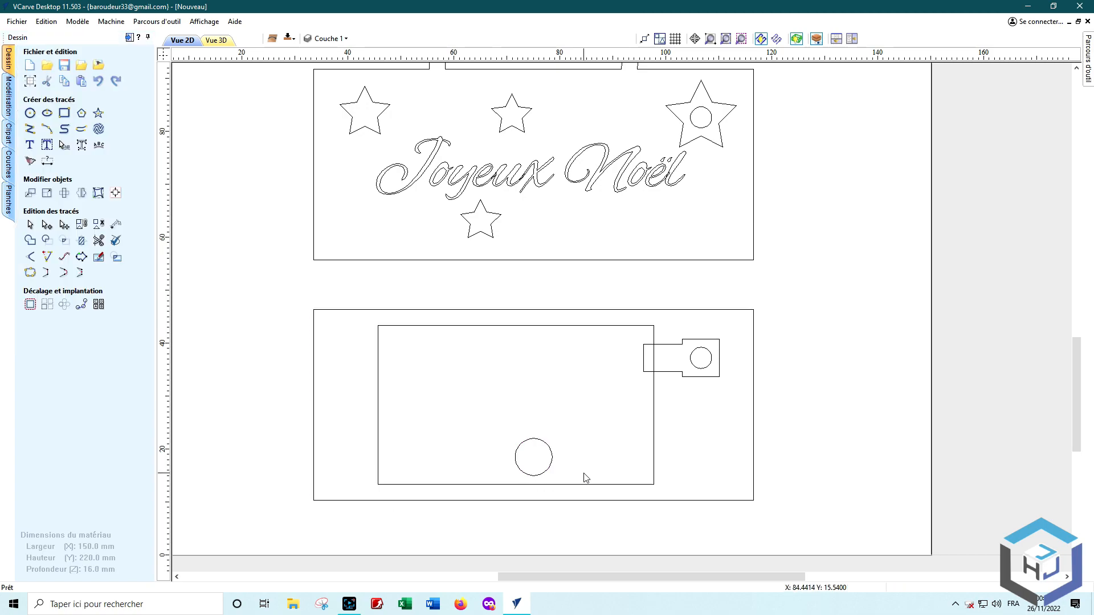
left_click(541, 476)
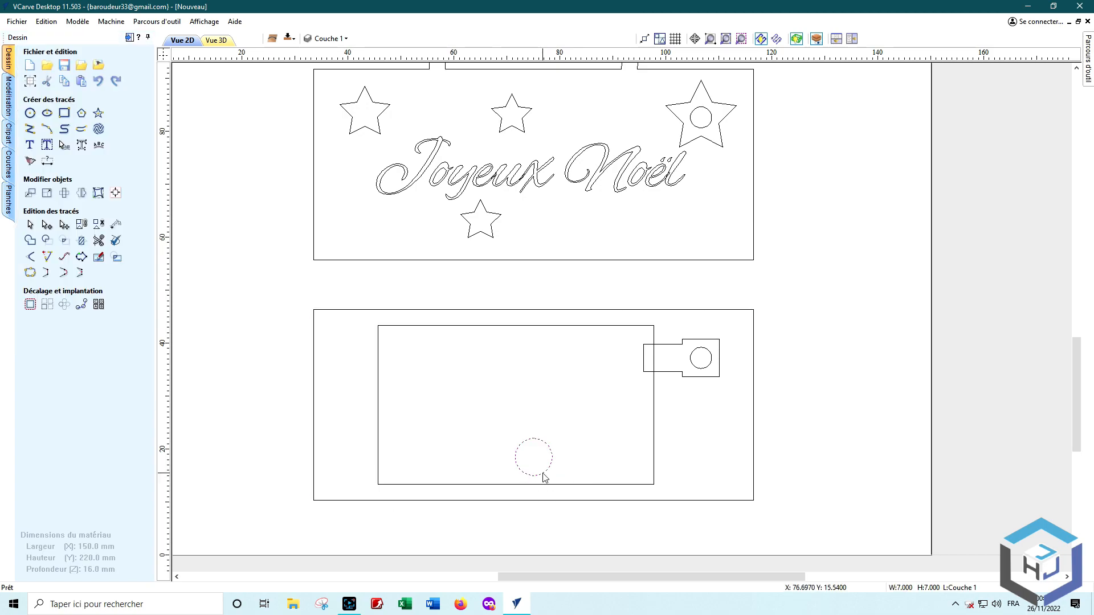
left_click(579, 444)
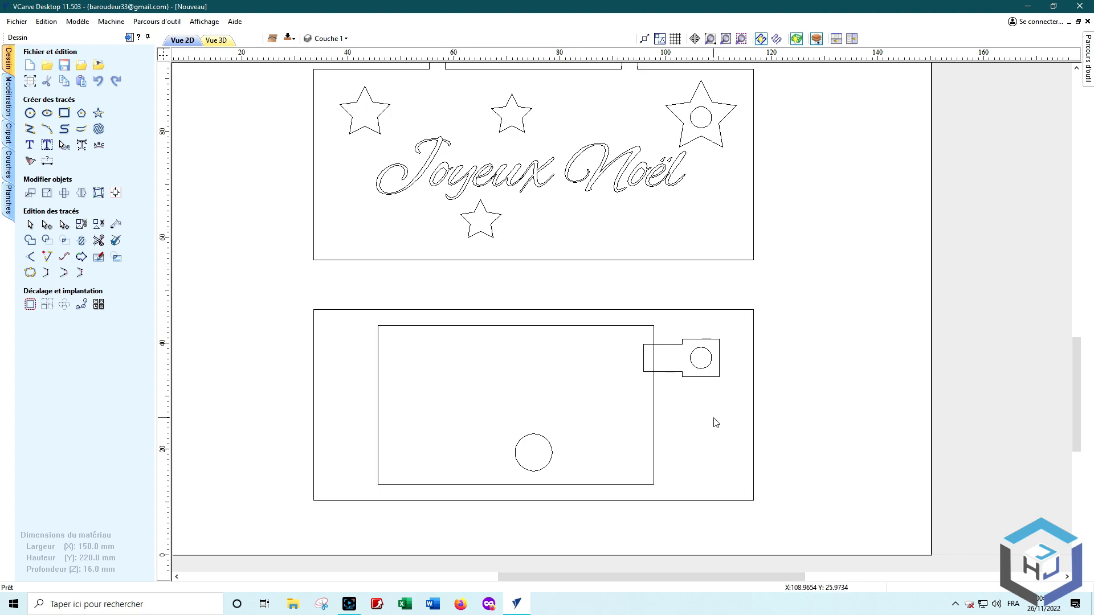
- Round the two upper corners of both base pieces with a 5 mm radius normal fillet
scroll(713, 422, "down", 2)
scroll(760, 350, "down", 4)
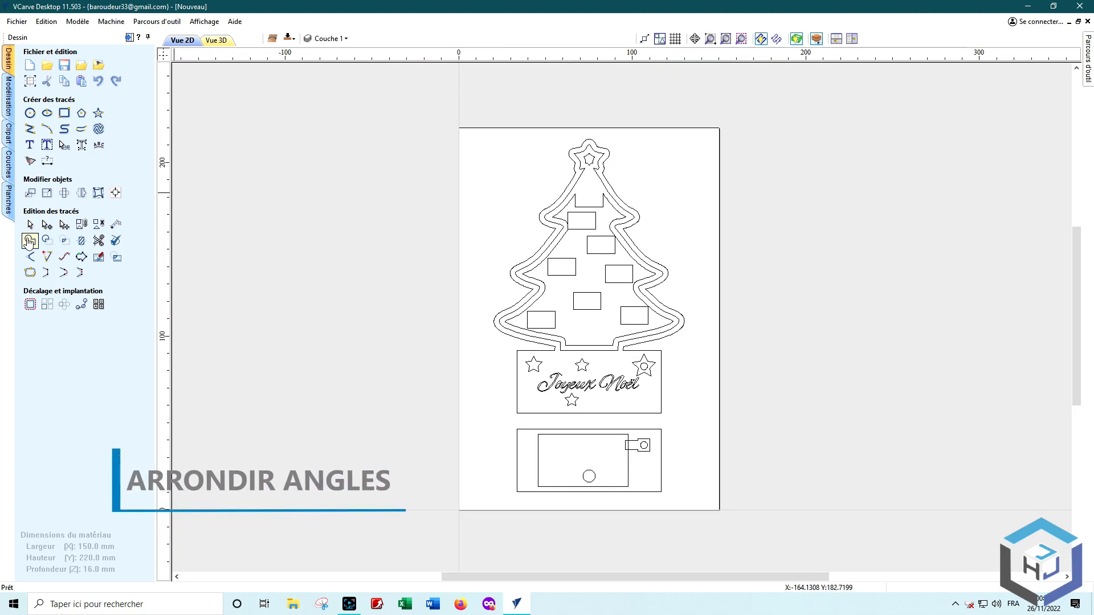
left_click(28, 258)
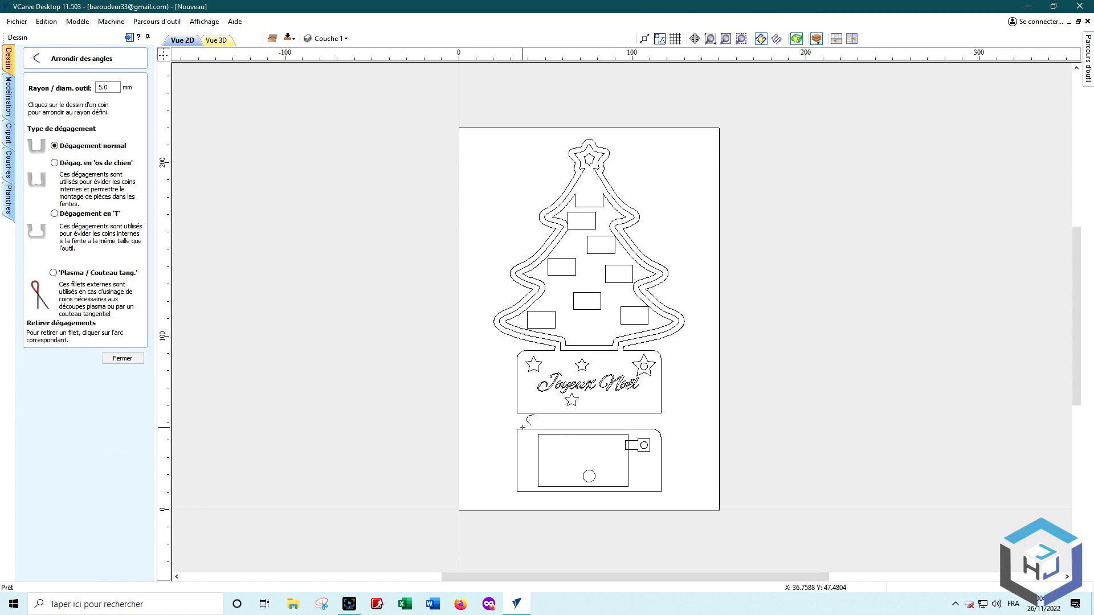
left_click(122, 358)
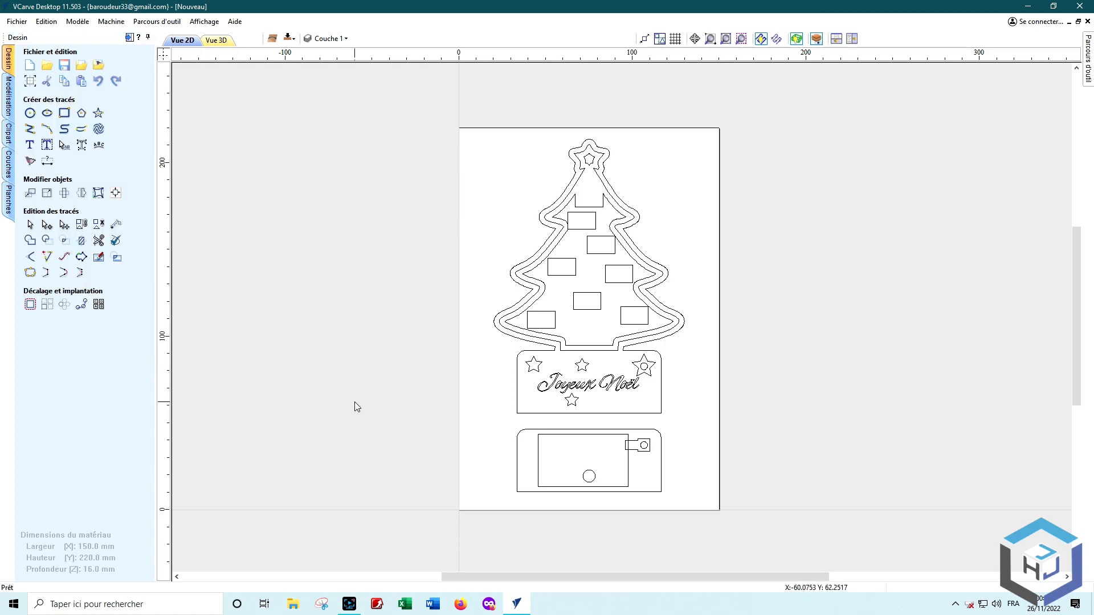
- Copy the 4 mm circle inside the large star to the other face and switch to that face
right_click(570, 398)
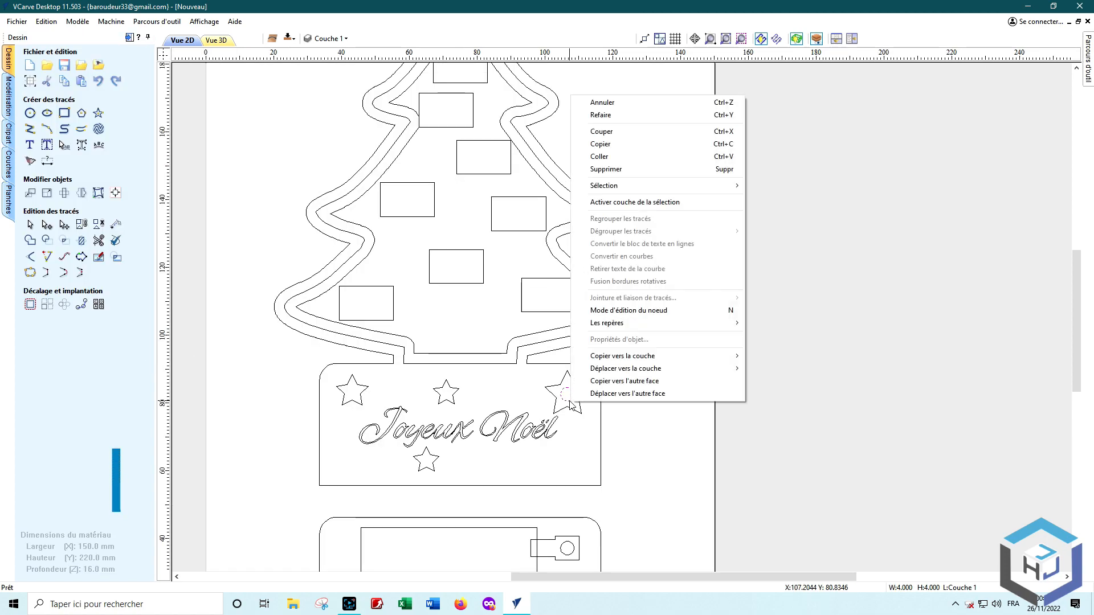
left_click(596, 381)
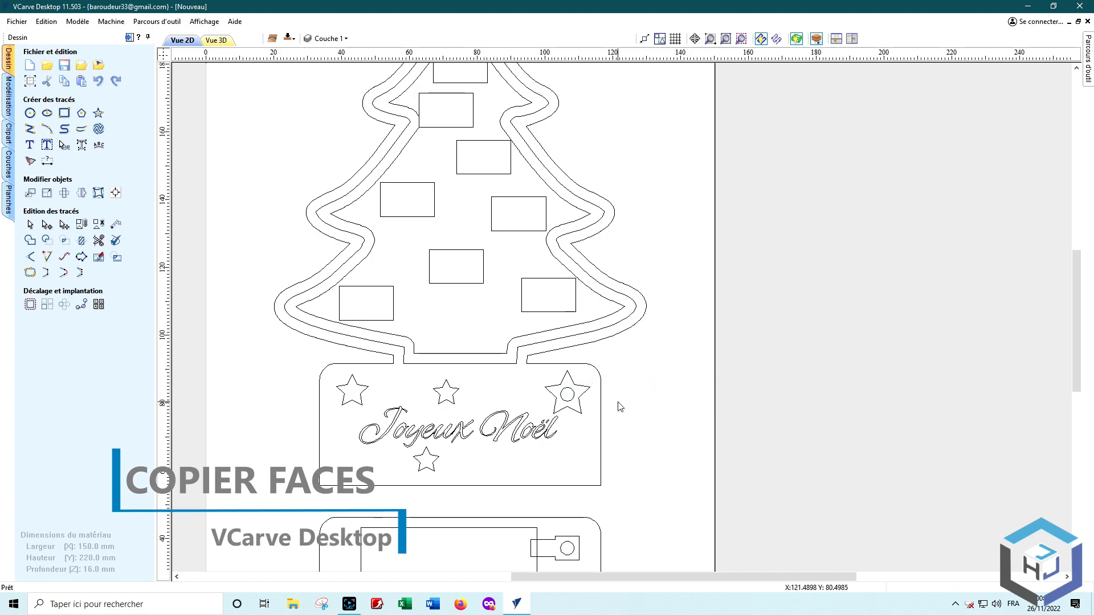
left_click(290, 39)
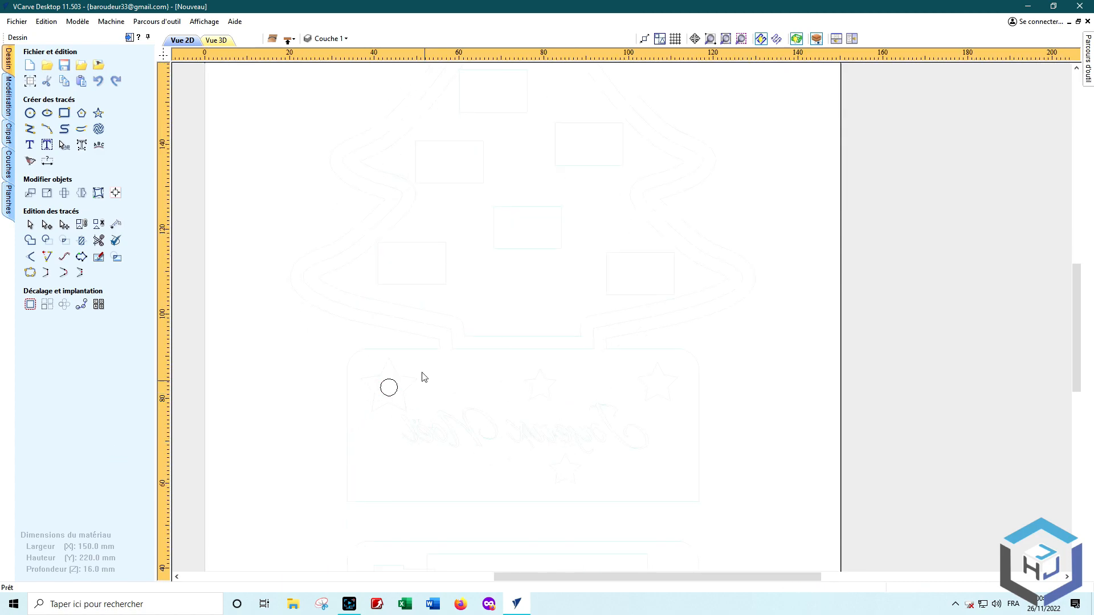
- Draw a 7 × 7 mm square with square corners over the copied 4 mm circle
left_click(64, 114)
left_click_drag(366, 371, 425, 412)
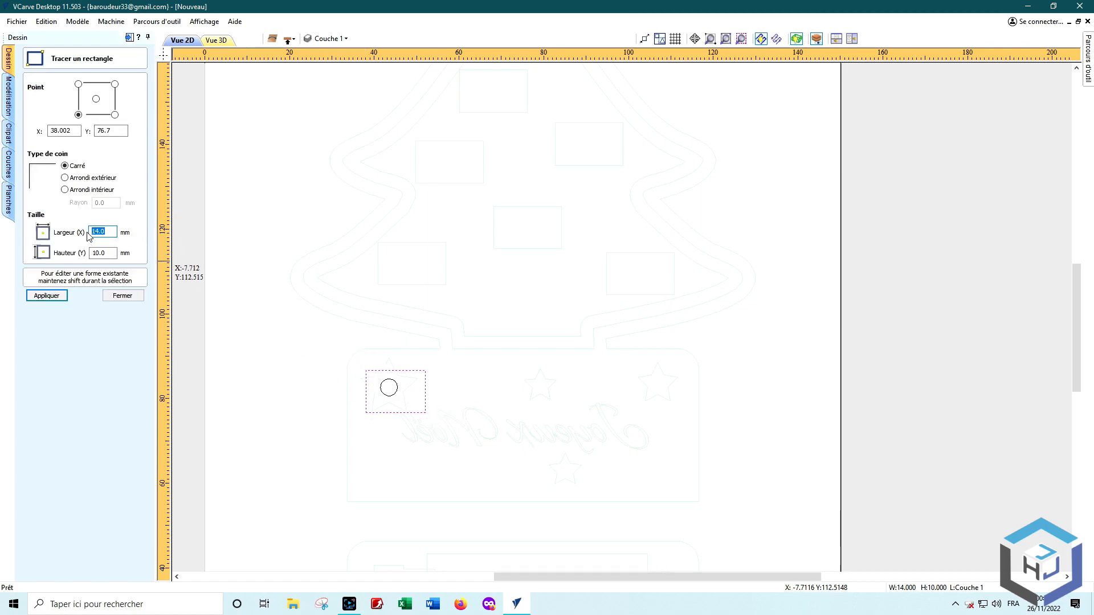
type("7")
left_click(46, 296)
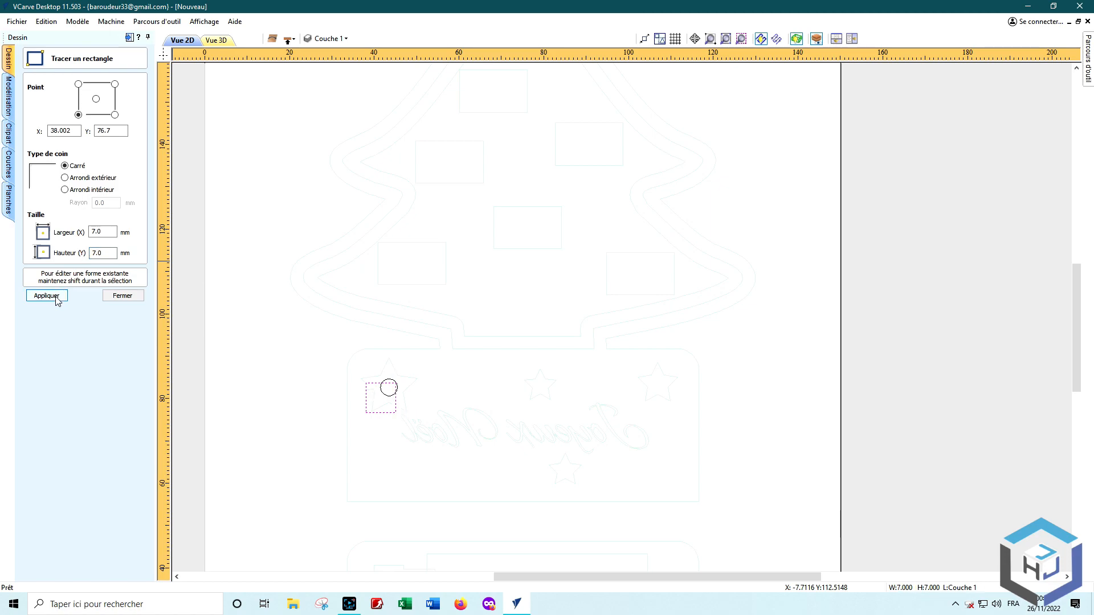
left_click(122, 295)
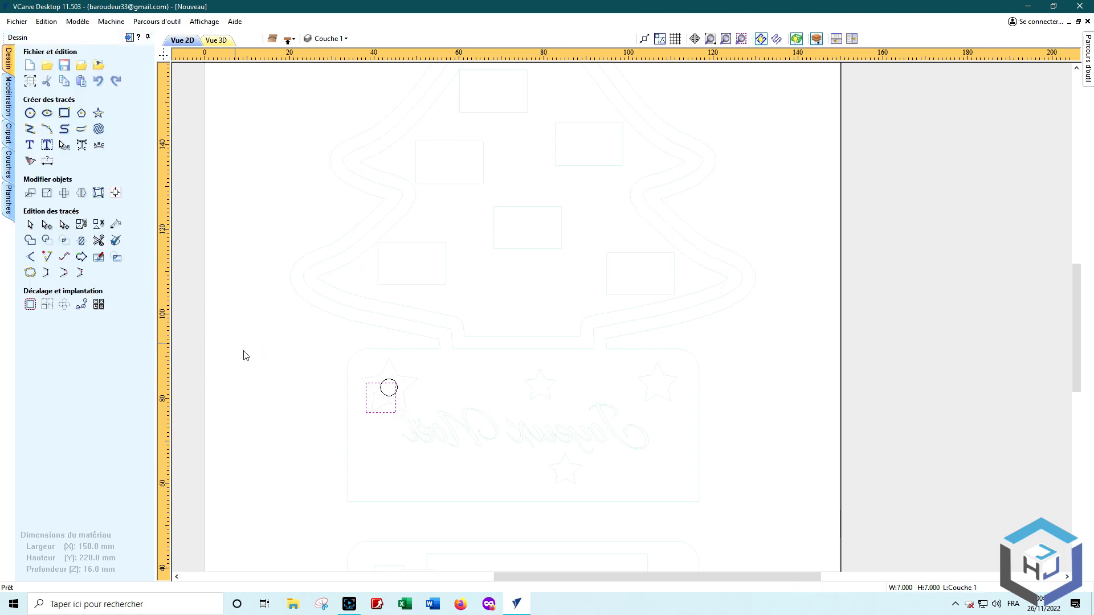
- Centre the 7 mm square on the 4 mm circle in both directions
scroll(384, 383, "up", 3)
left_click(376, 396, "shift")
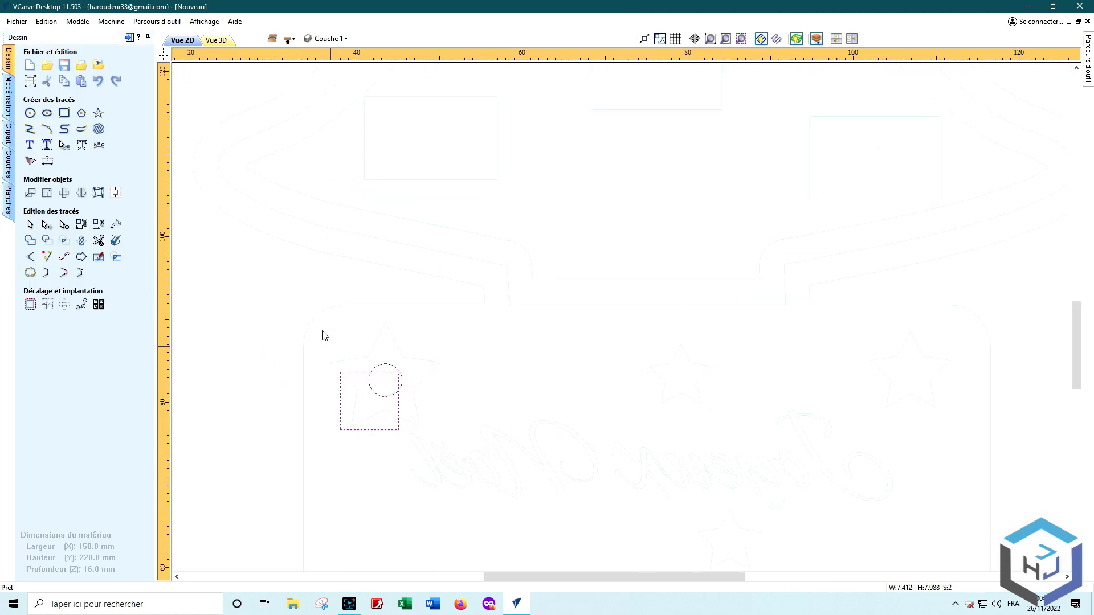
left_click(115, 192)
left_click(91, 156)
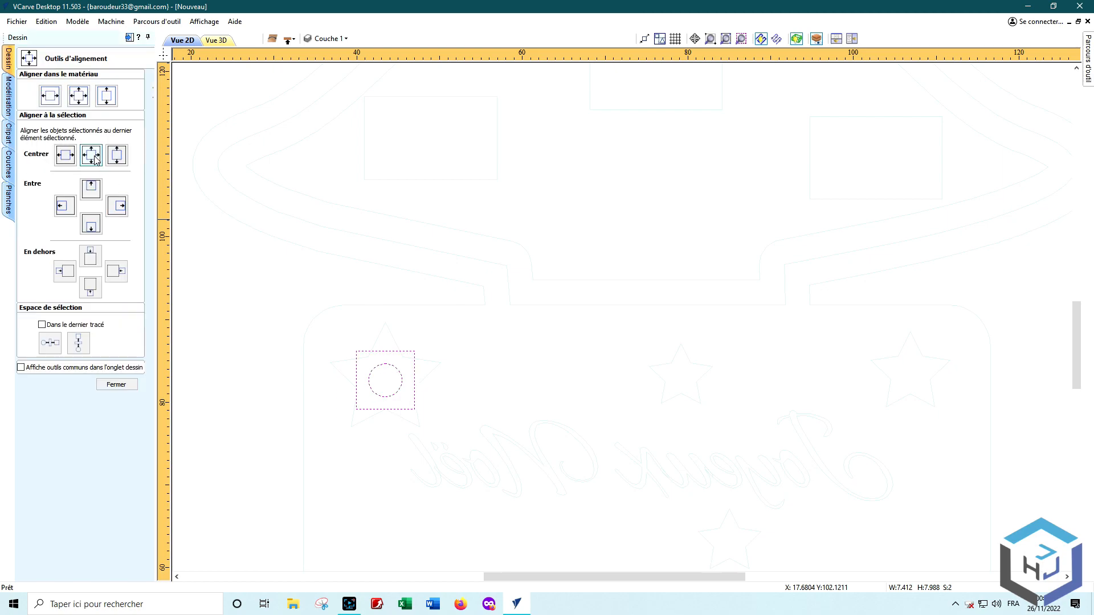
left_click(116, 385)
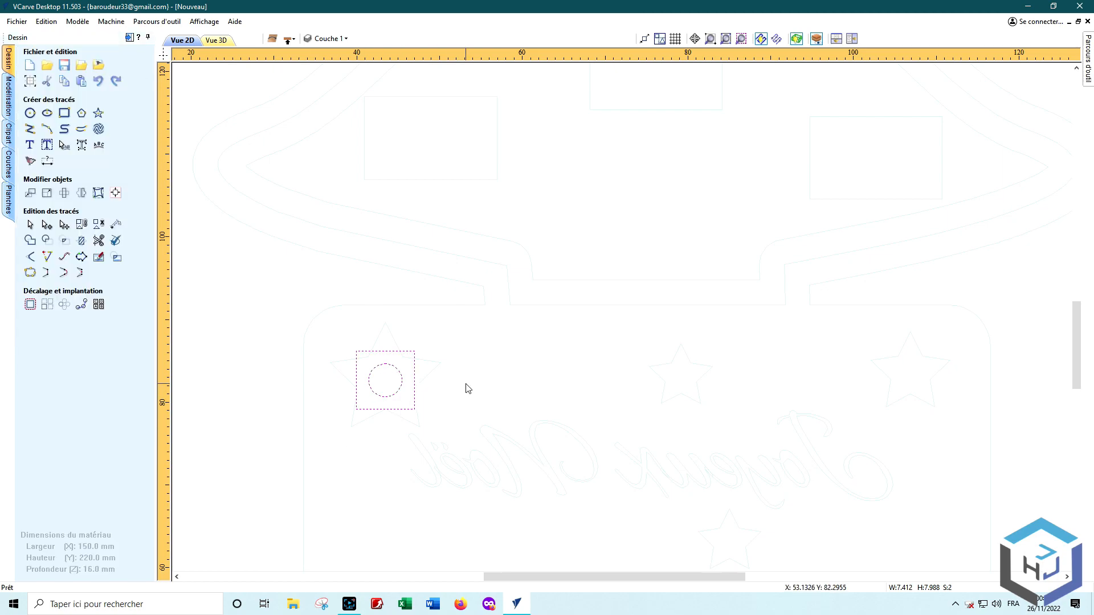
left_click(510, 365)
- Place two 3 mm diameter circles on the lower base piece, one near each short side of its outline
scroll(510, 365, "down", 3)
left_click(29, 113)
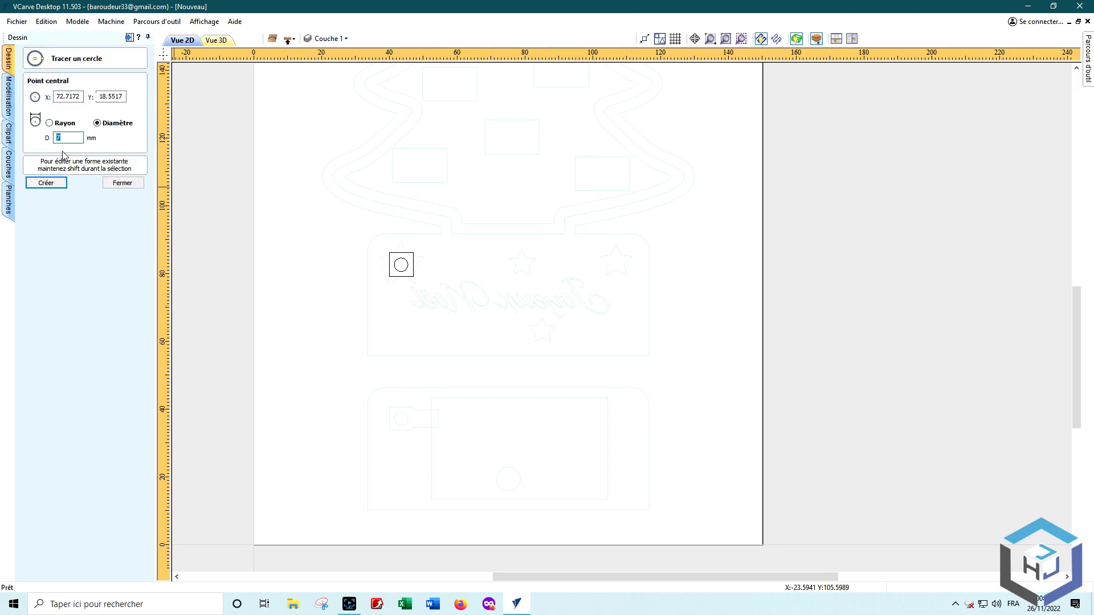
type("3")
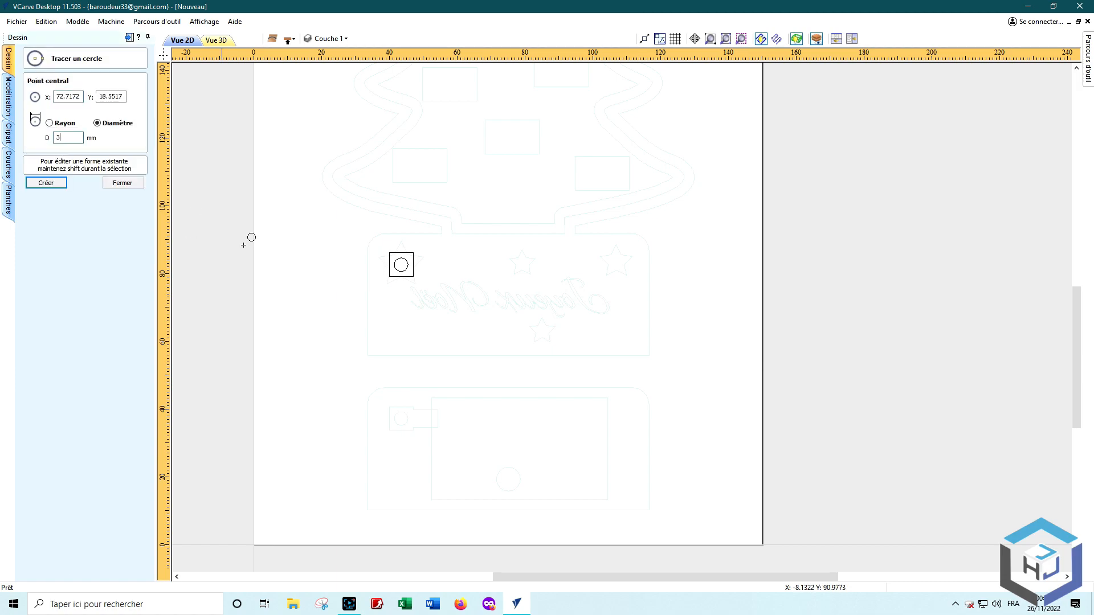
left_click(388, 464)
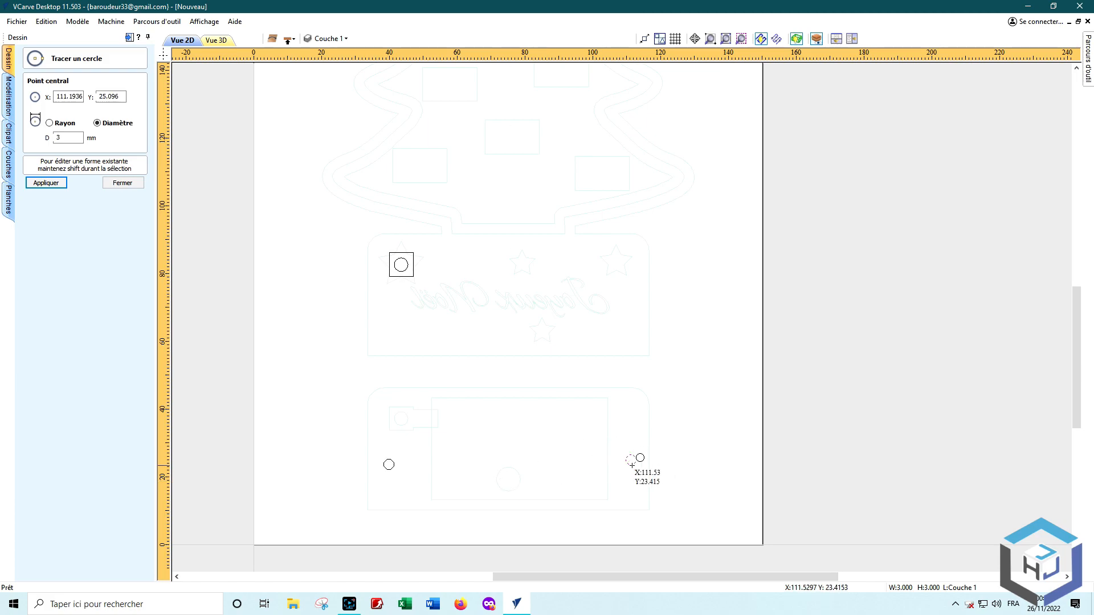
left_click(128, 183)
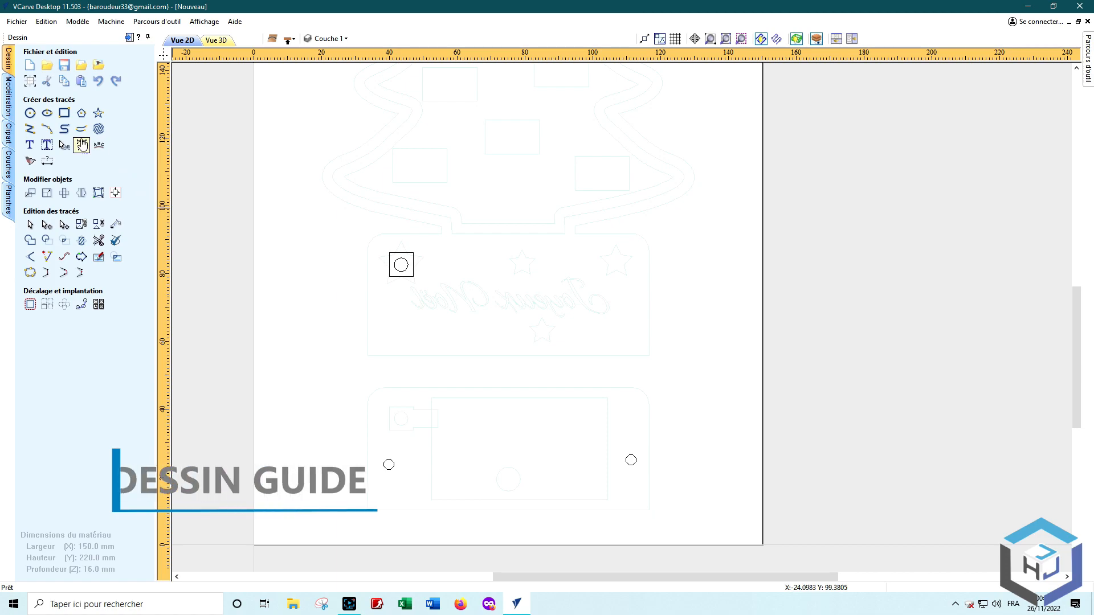
- Draw an 83 × 36 mm guide rectangle with square corners over the lower base piece's outline
left_click(64, 114)
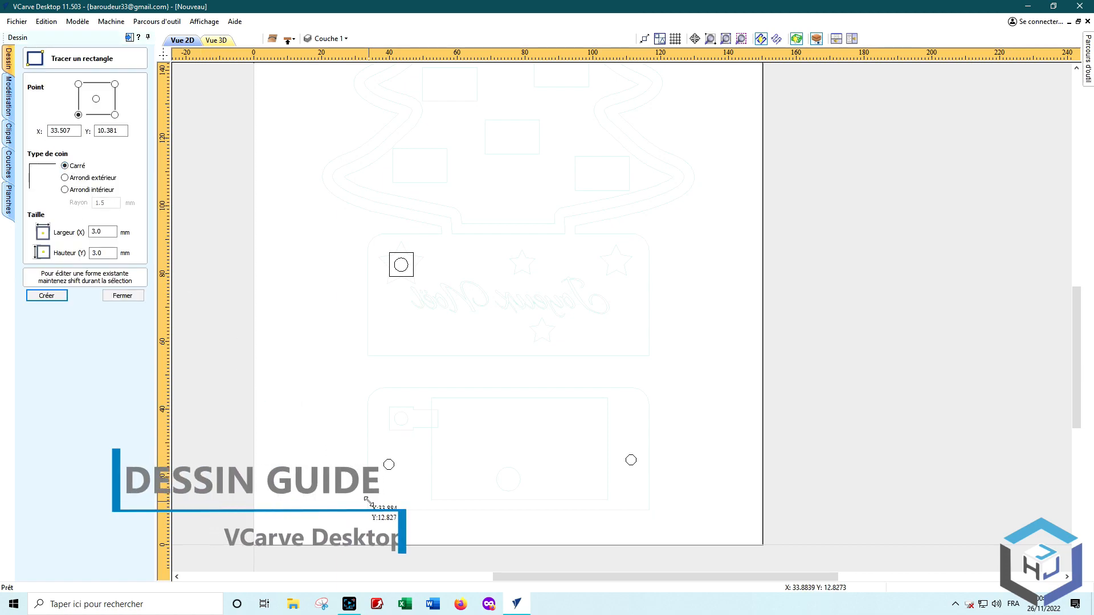
mouse_move(367, 510)
left_mouse_down()
mouse_move(603, 418)
mouse_move(645, 397)
mouse_move(652, 380)
left_mouse_up()
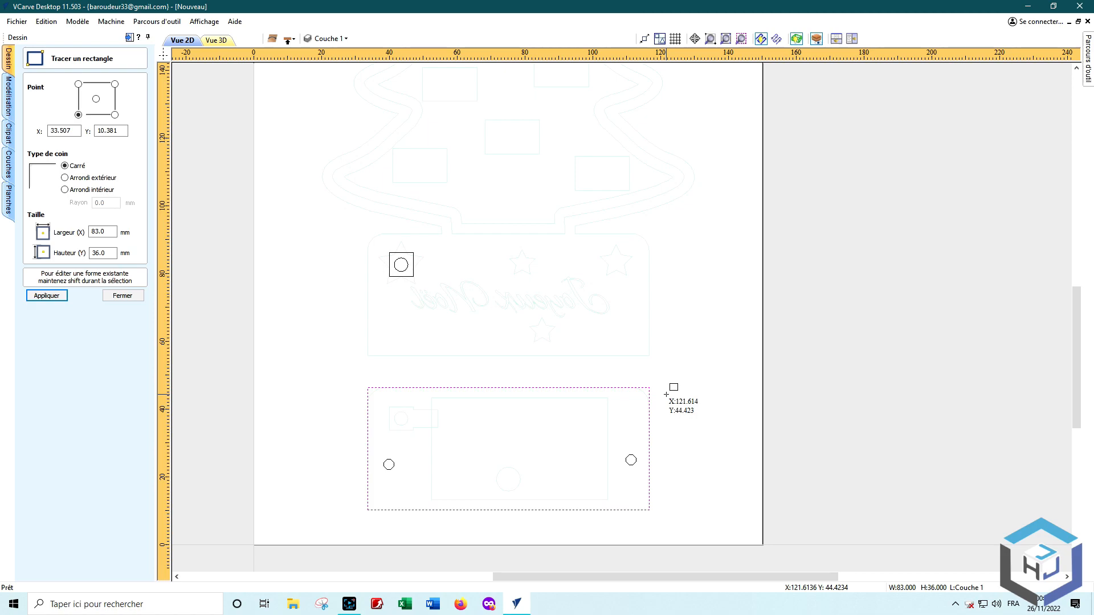
key("Escape")
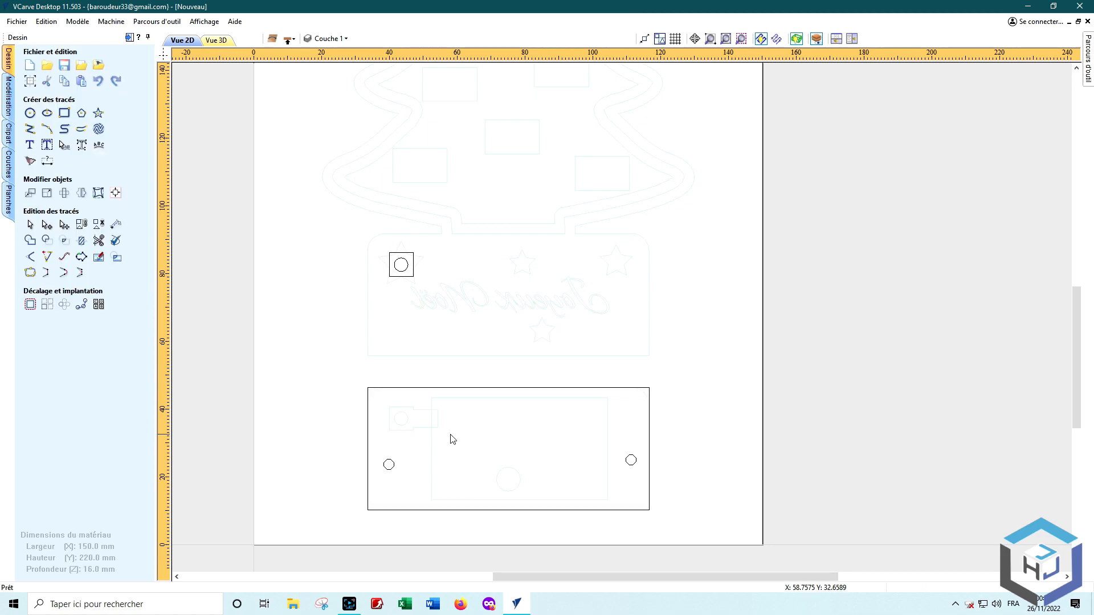
- Centre the two 3 mm circles vertically on the guide rectangle
left_click_drag(344, 460, 671, 484)
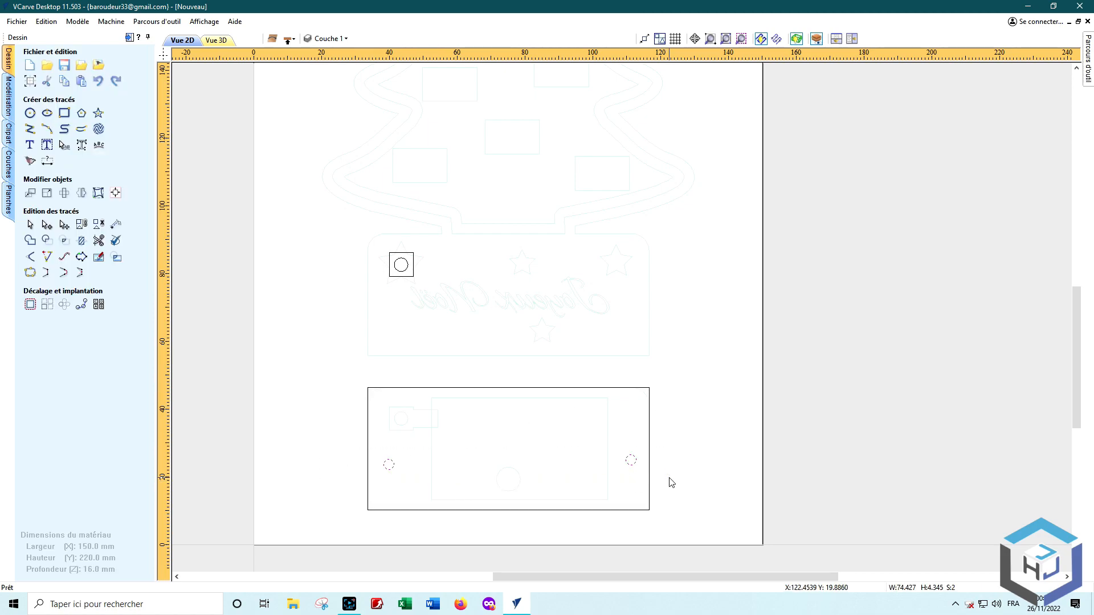
left_click(461, 389, "shift")
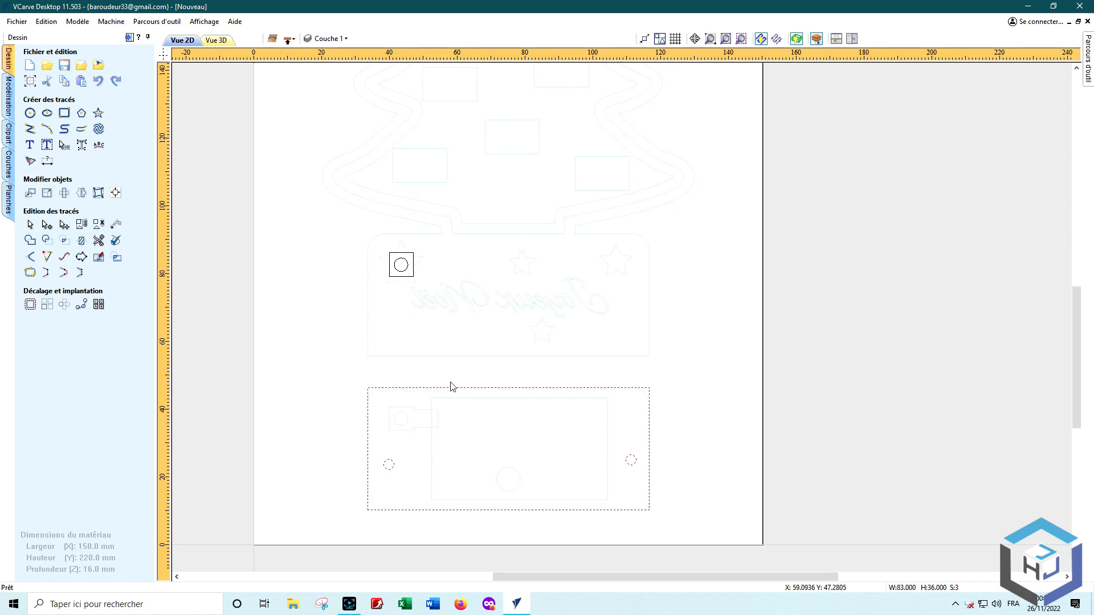
left_click(116, 194)
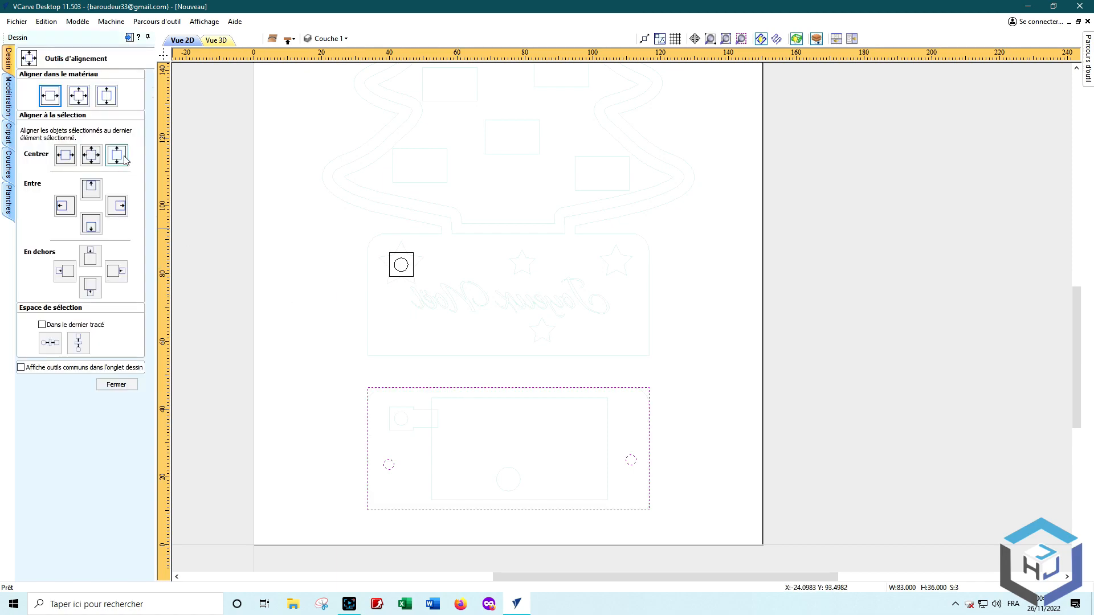
left_click(125, 158)
left_click(116, 385)
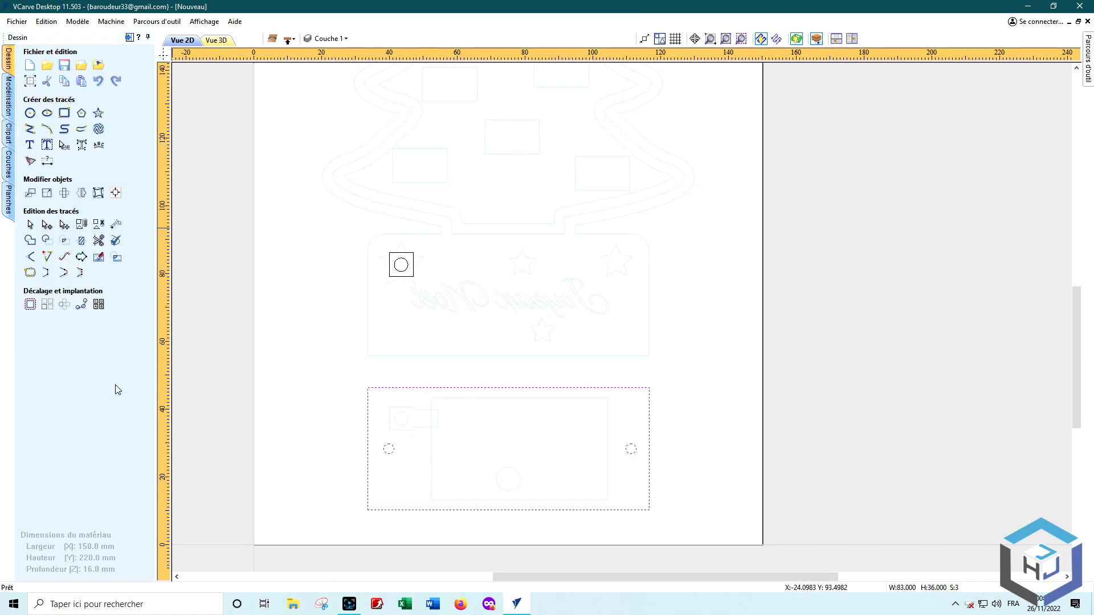
left_click(353, 477)
- Delete the 83 × 36 mm guide rectangle and switch back to the front face
scroll(713, 464, "down", 2)
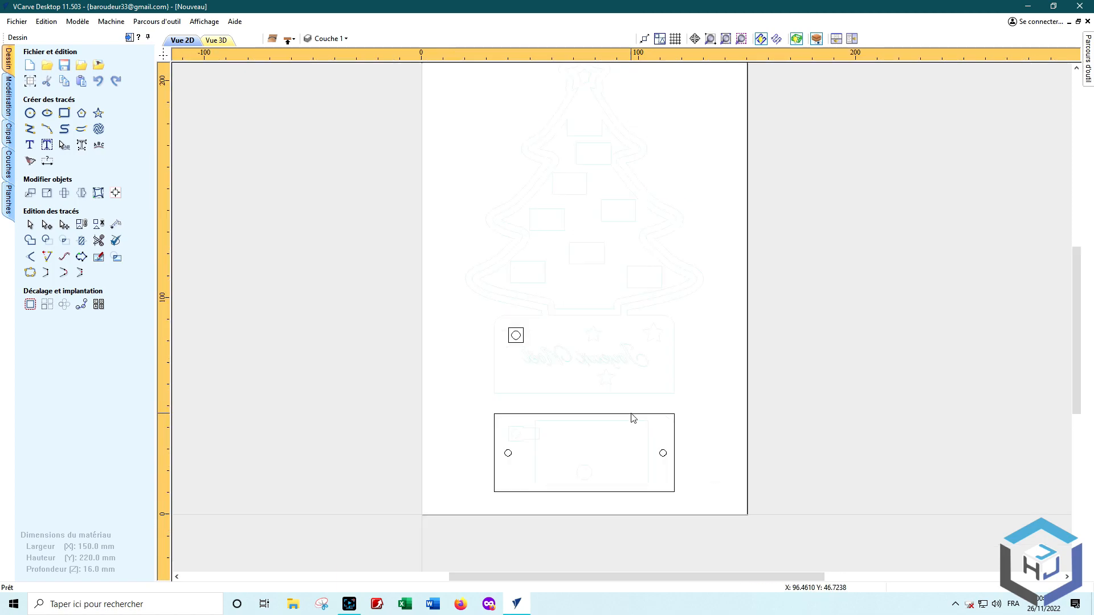
left_click(631, 414)
left_click(632, 420)
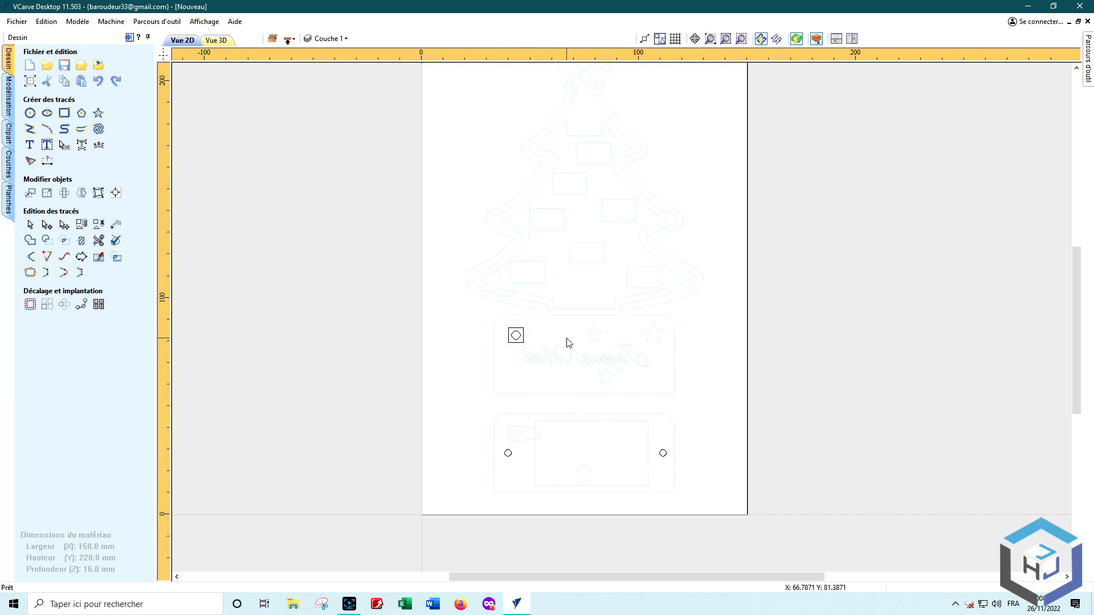
left_click(289, 40)
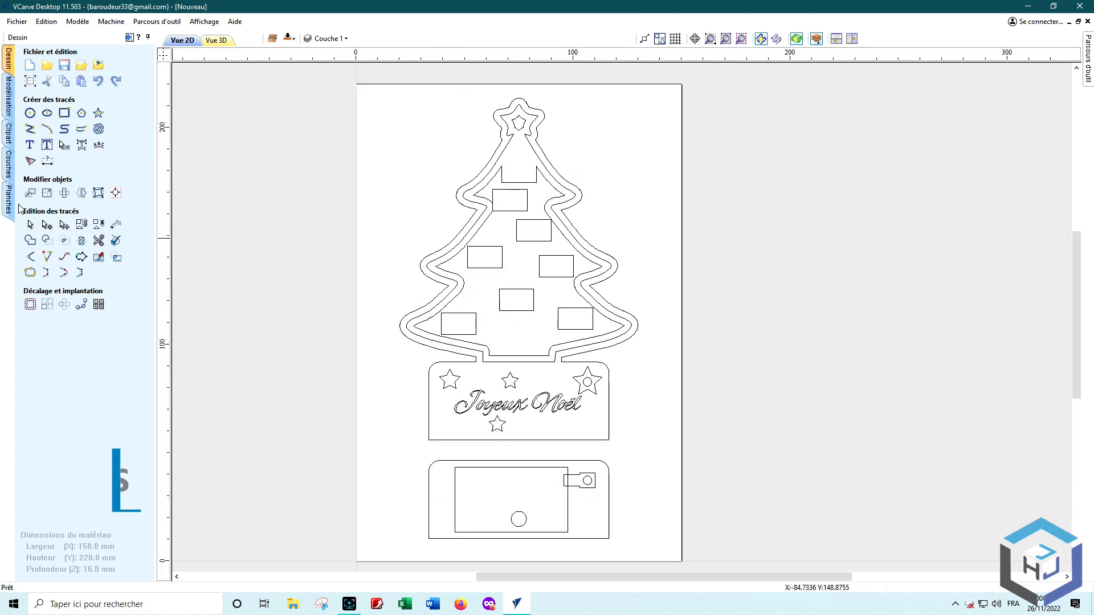
- Rename the existing sheet, Feuille 1, as MDF
left_click(9, 201)
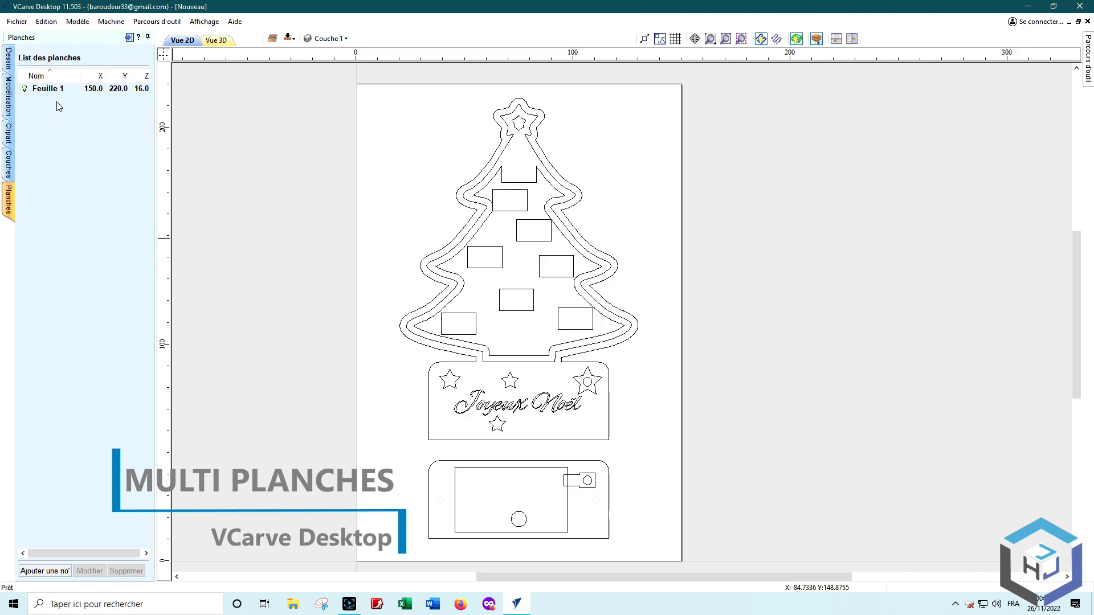
left_click(65, 89)
right_click(65, 90)
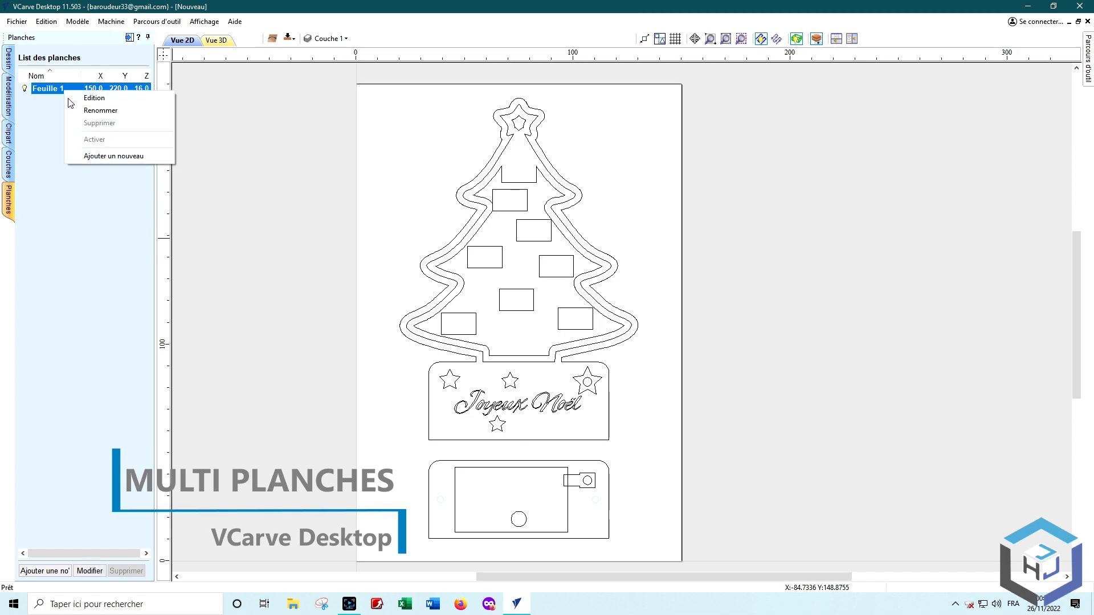
left_click(100, 111)
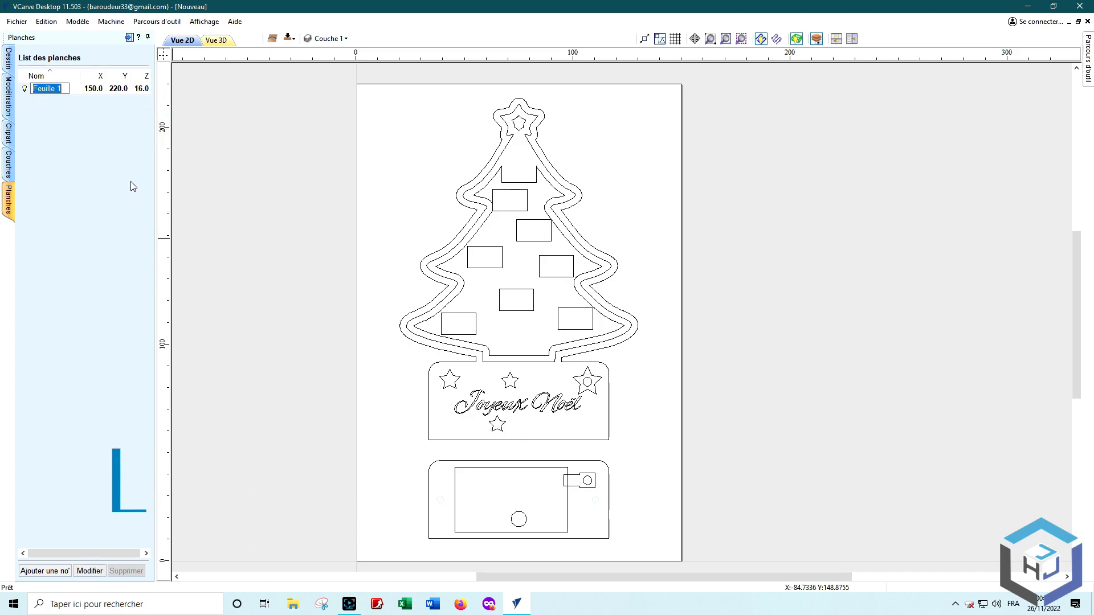
type("MD")
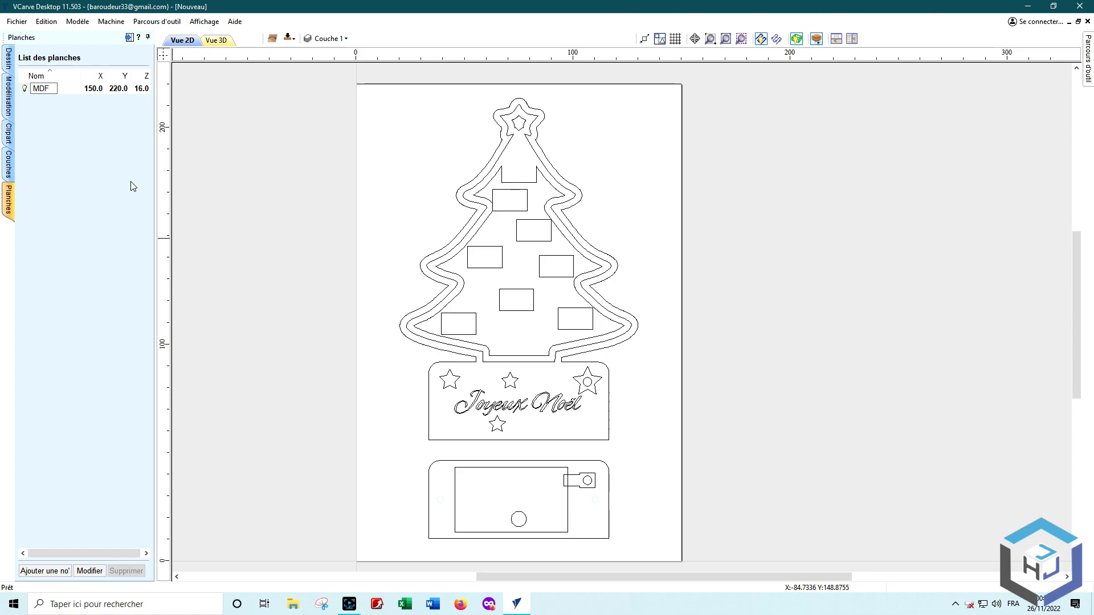
type("F")
key("Return")
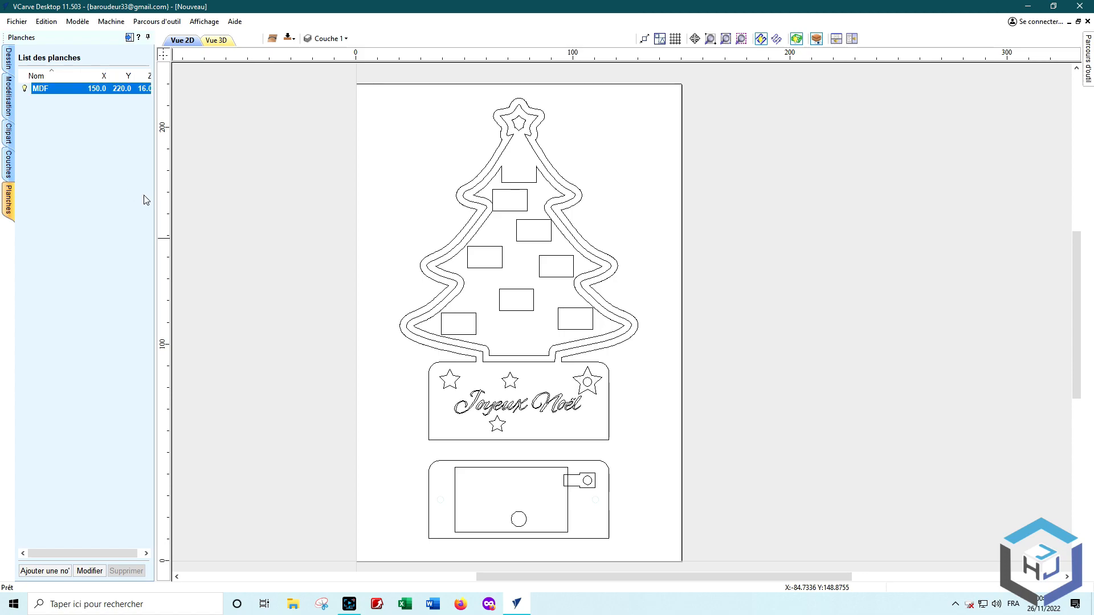
- Add a new sheet named CTP and set its thickness to 3 mm
left_click(36, 571)
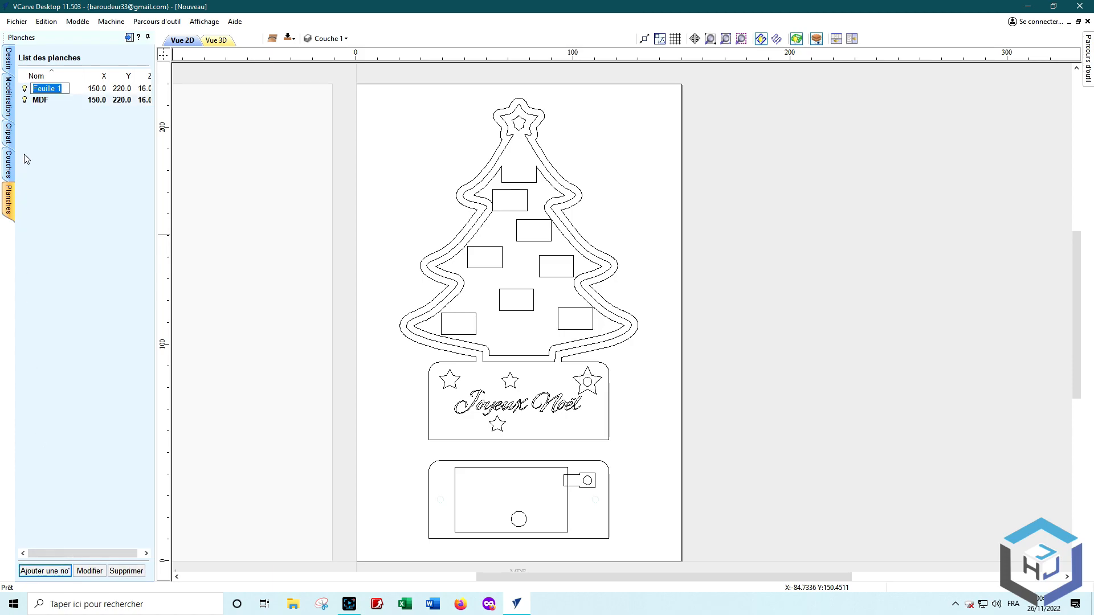
type("CTP")
key("Return")
right_click(131, 94)
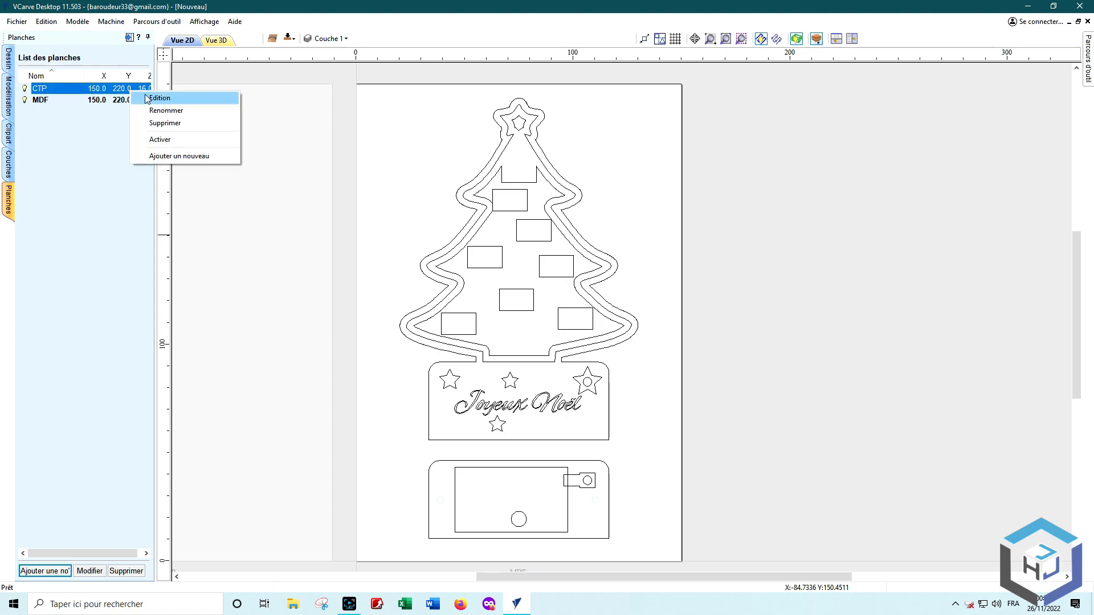
left_click(147, 98)
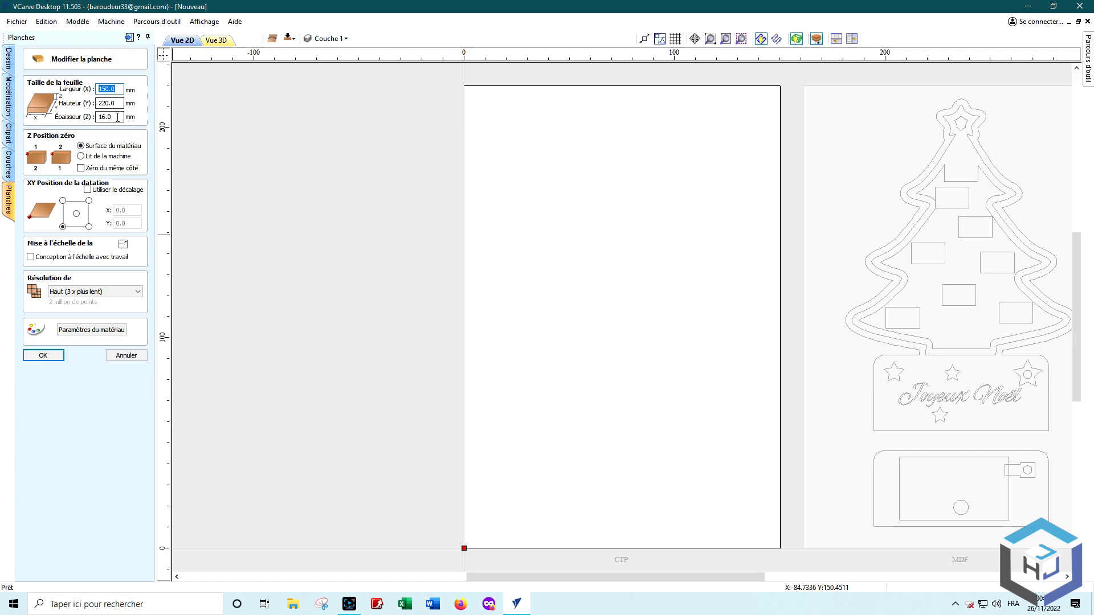
left_click_drag(118, 116, 104, 117)
left_click(38, 356)
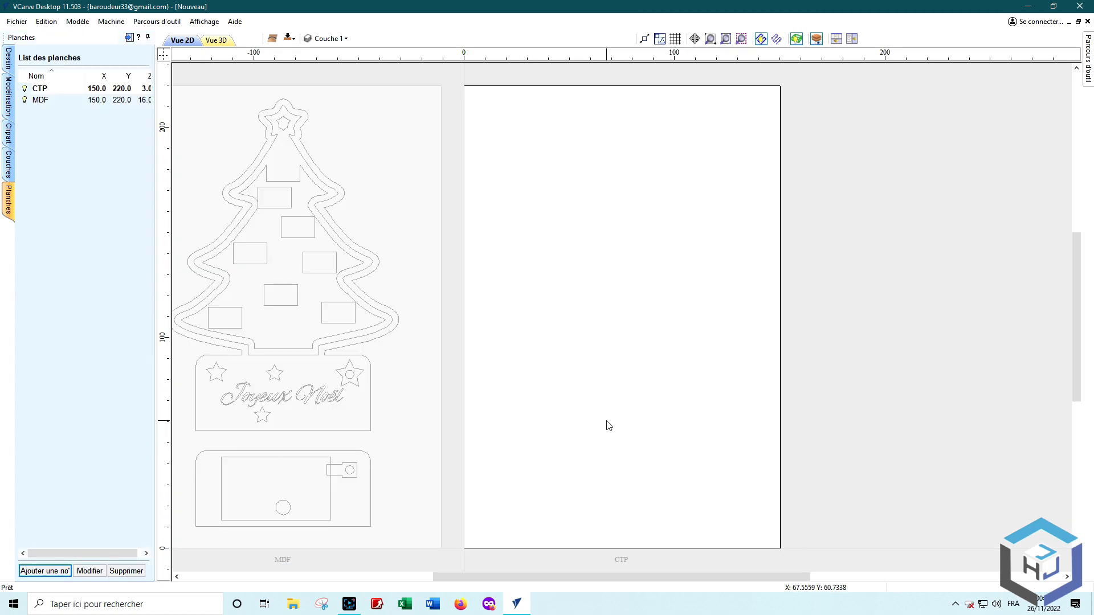
- On the MDF sheet, draw a 16 × 10 mm square-cornered rectangle over the open notch near the tree's top
left_click(414, 298)
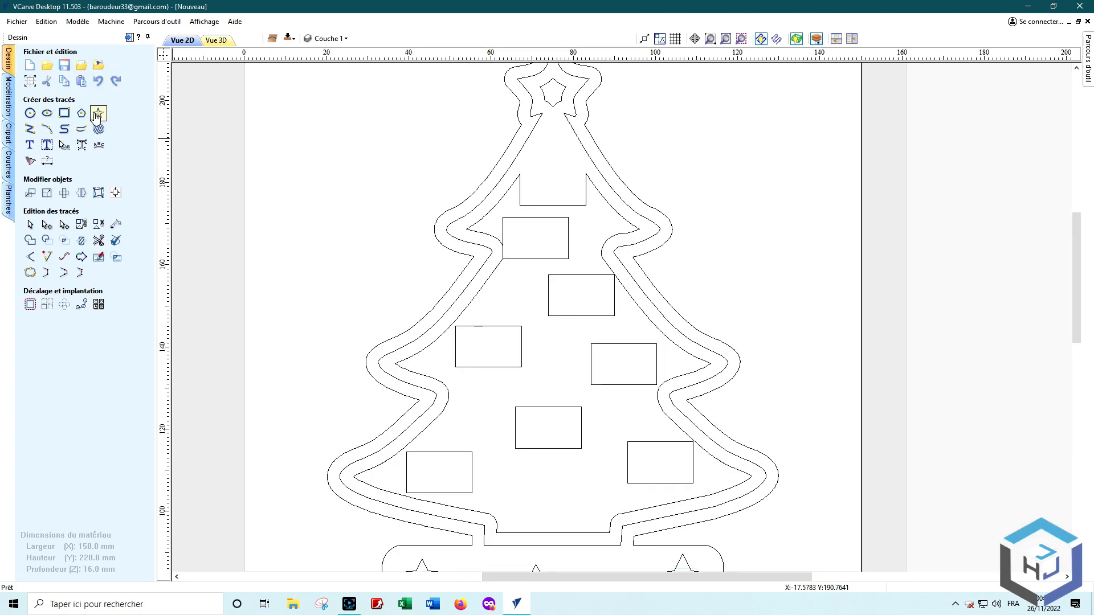
left_click(65, 115)
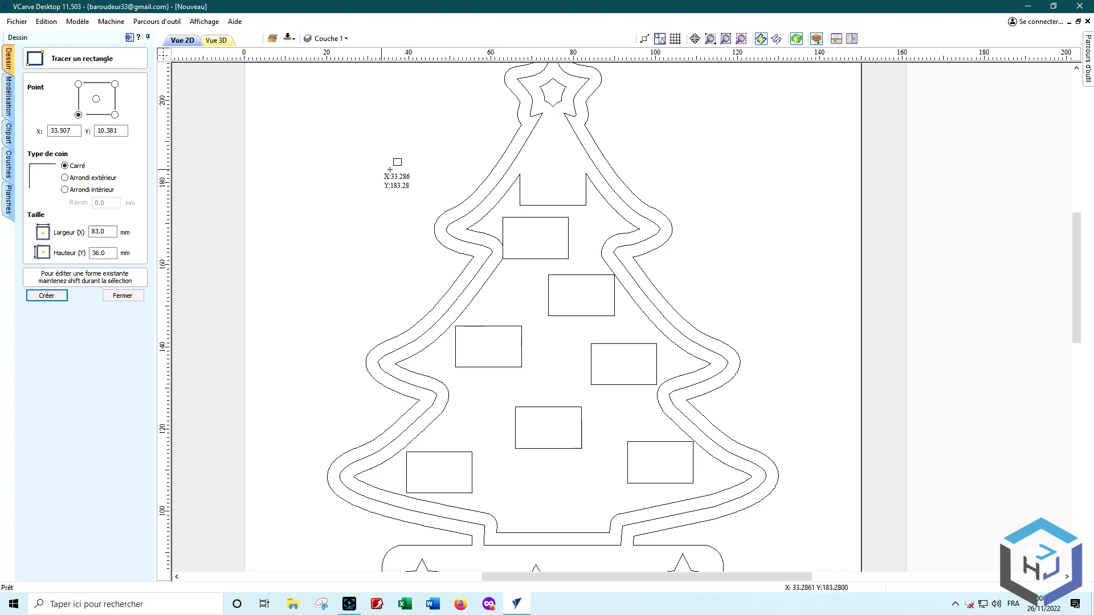
left_click_drag(523, 205, 584, 174)
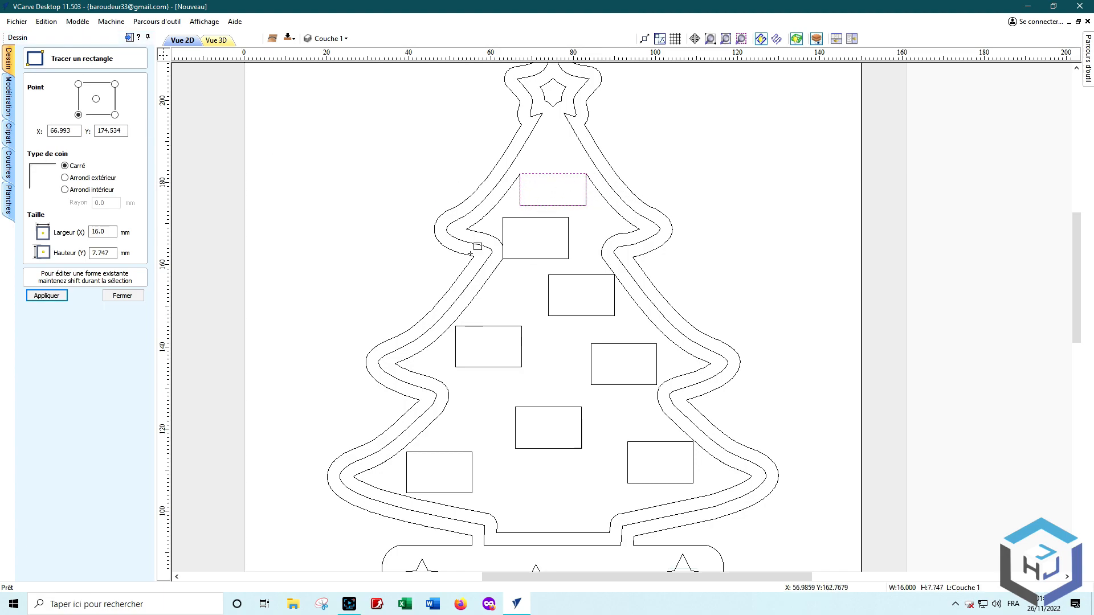
left_click(114, 253)
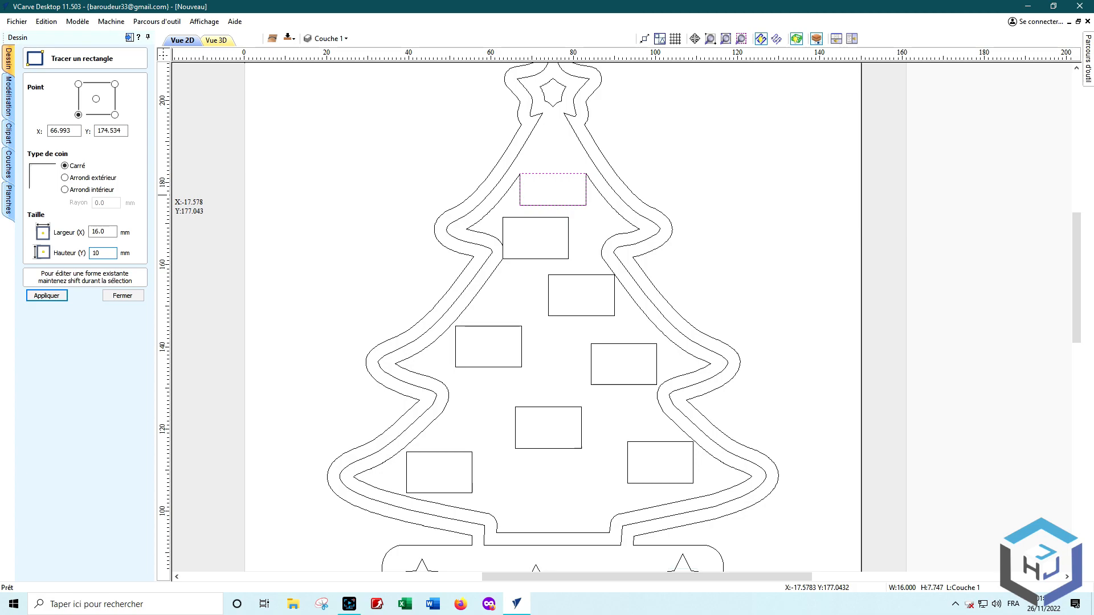
key("Return")
left_click(123, 296)
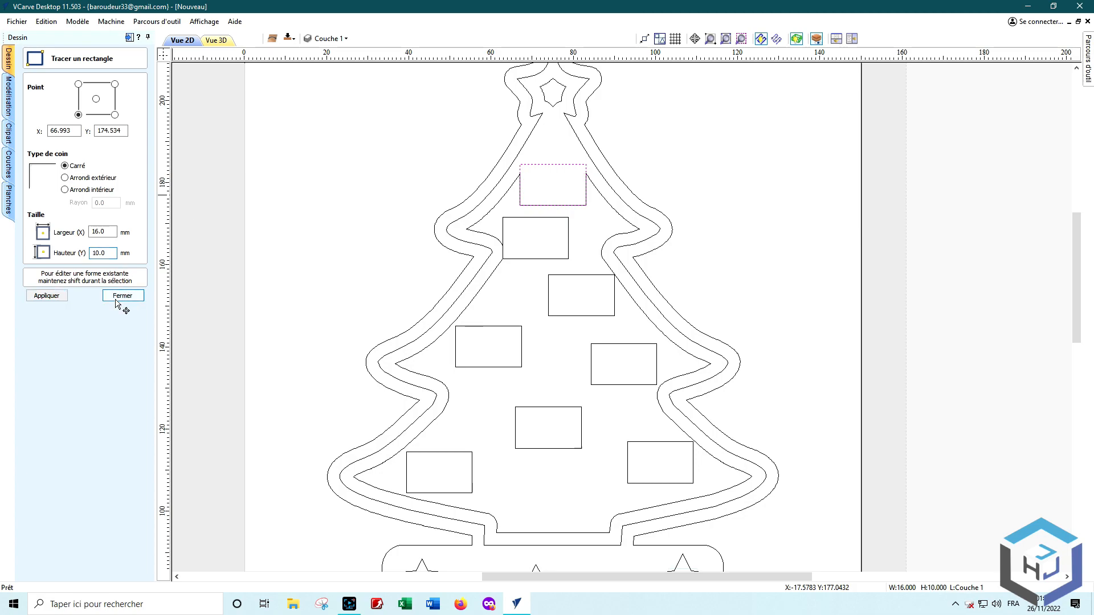
left_click(708, 305)
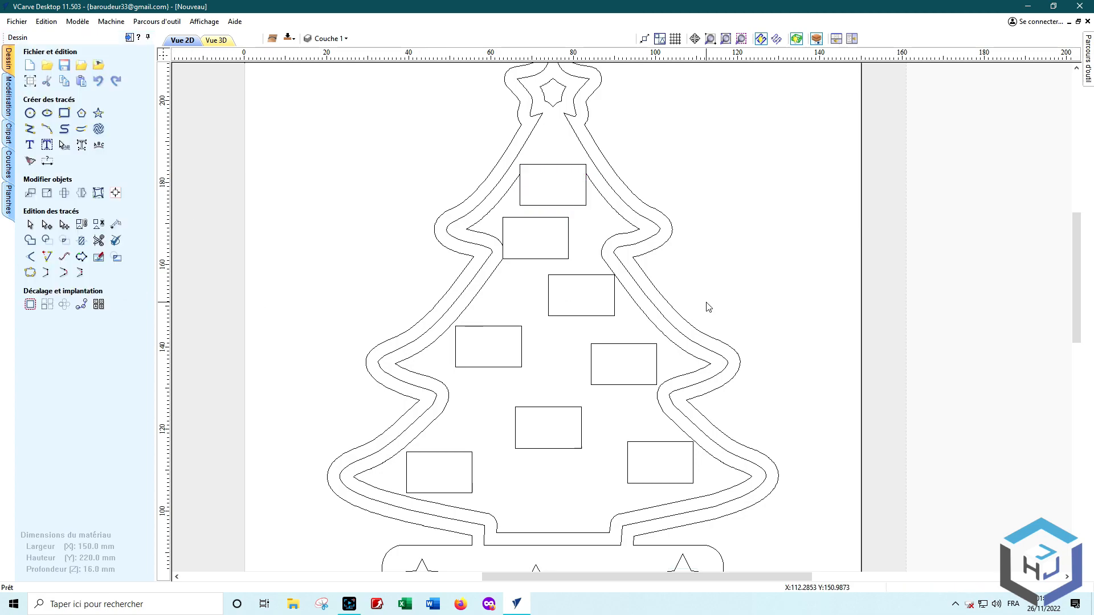
- Copy the eight rectangles inside the tree and the tree's middle outline to the CTP sheet
scroll(708, 306, "down", 3)
middle_click_drag(745, 308, 666, 280)
left_click_drag(419, 195, 622, 377)
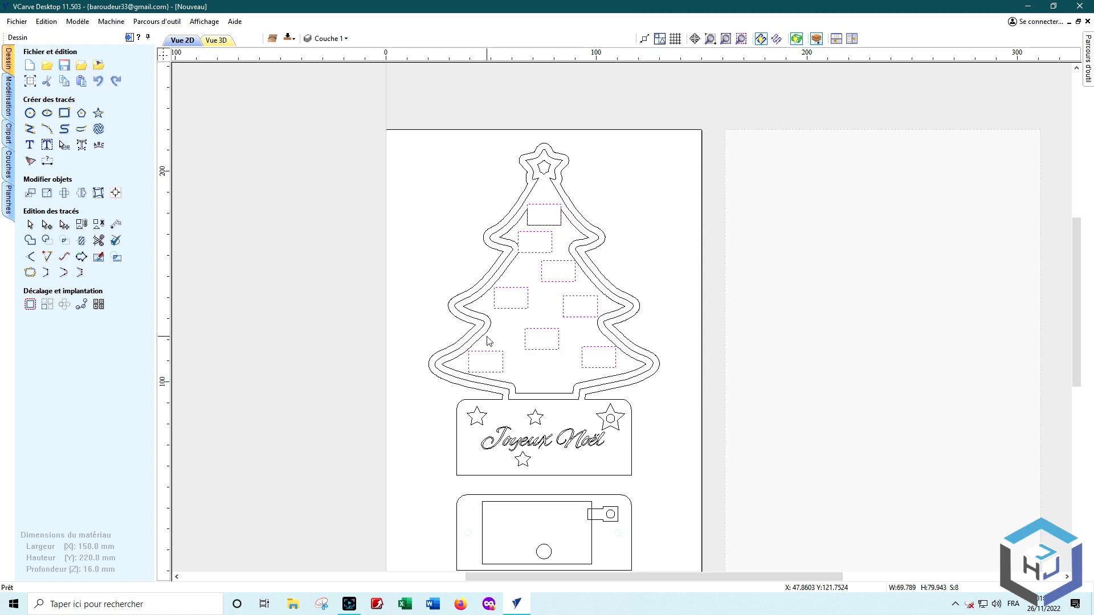
left_click(462, 352, "shift")
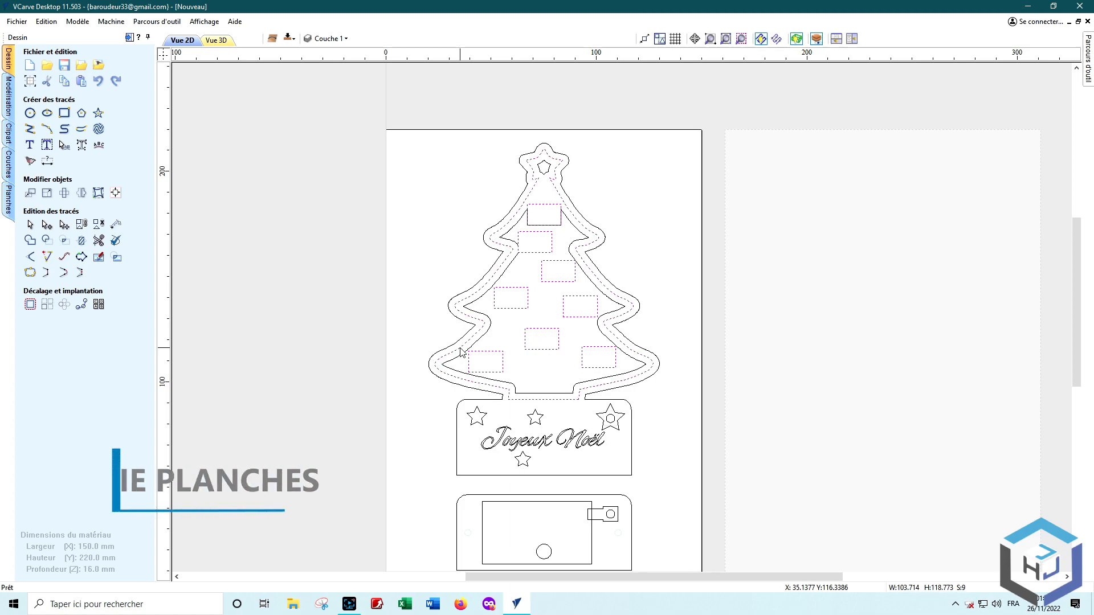
right_click(462, 352)
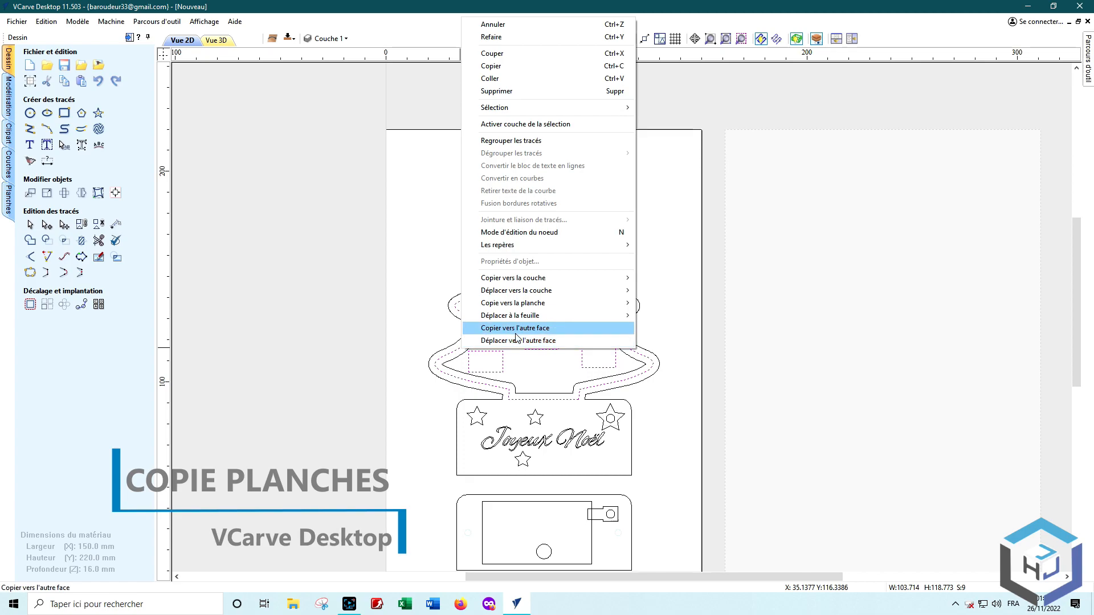
mouse_move(593, 304)
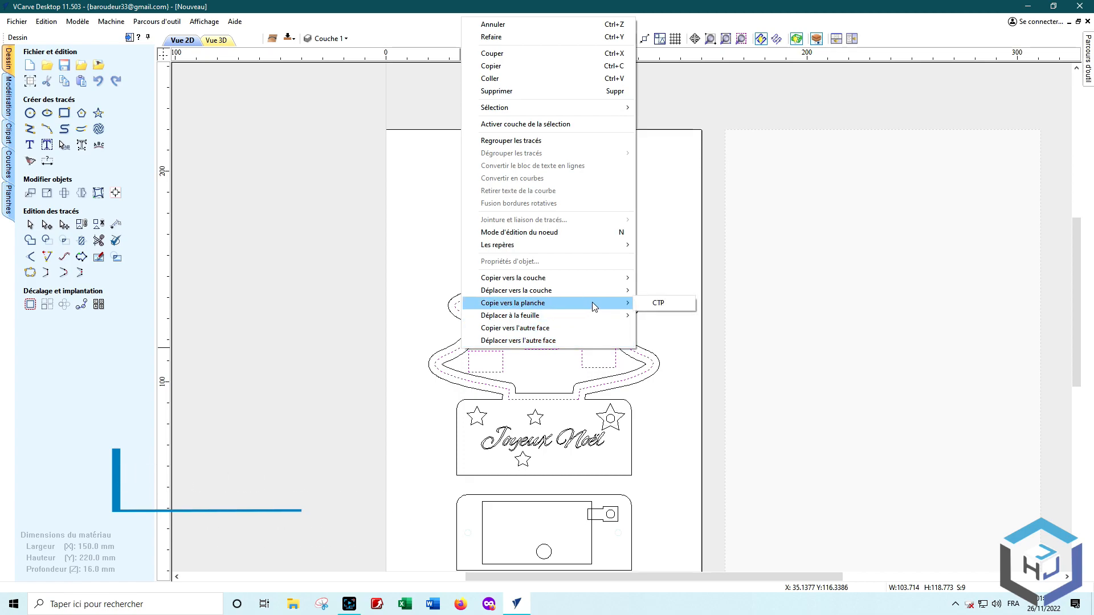
left_click(655, 303)
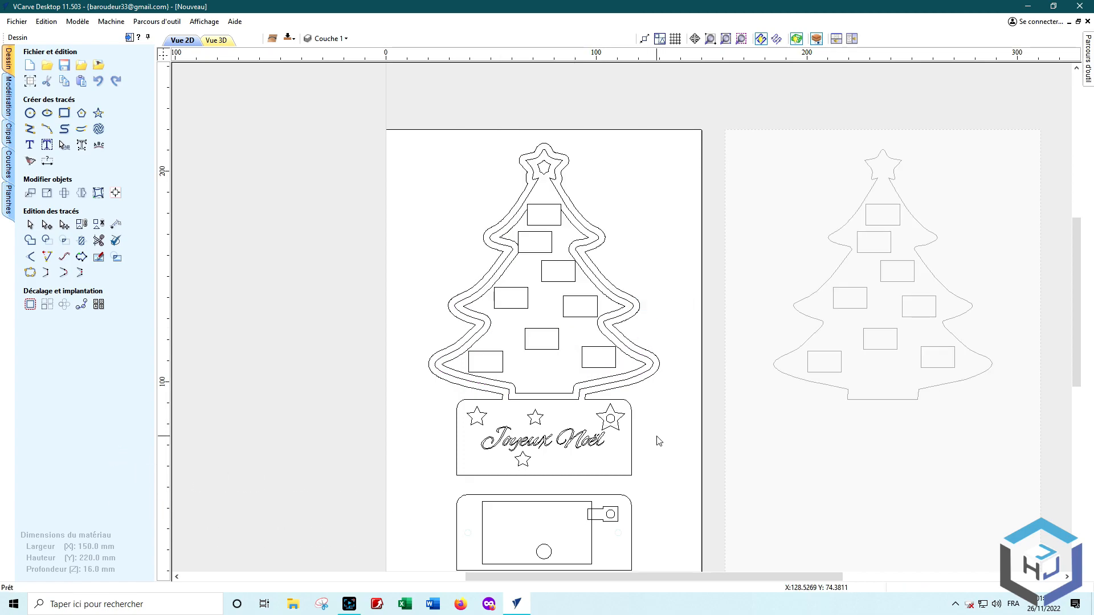
- Centre the copied tree outline and its rectangles vertically in the CTP sheet's material
left_click(800, 457)
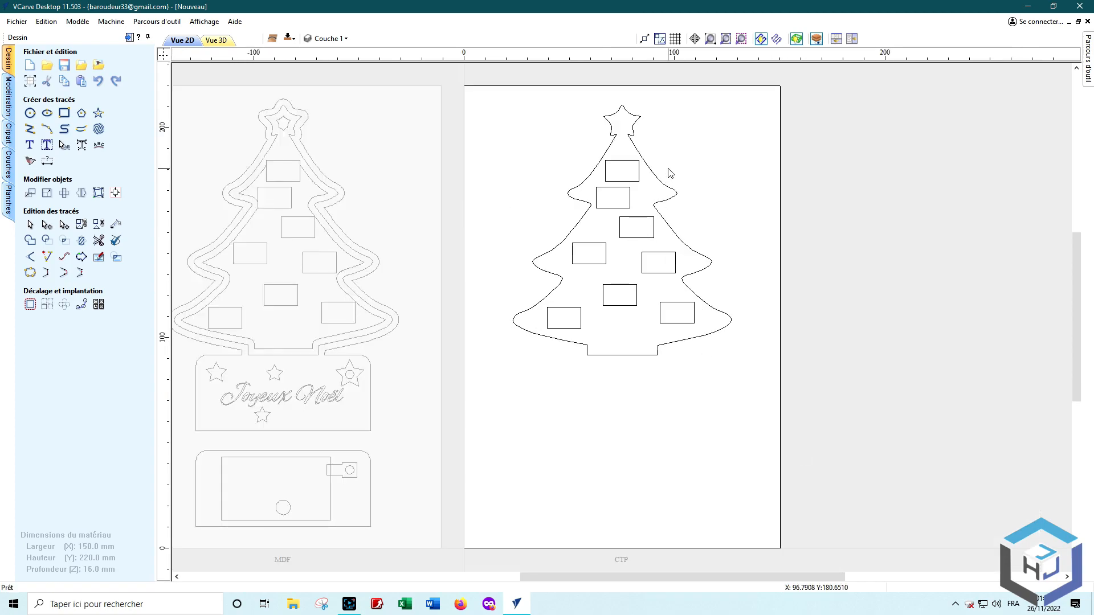
left_click_drag(481, 89, 763, 379)
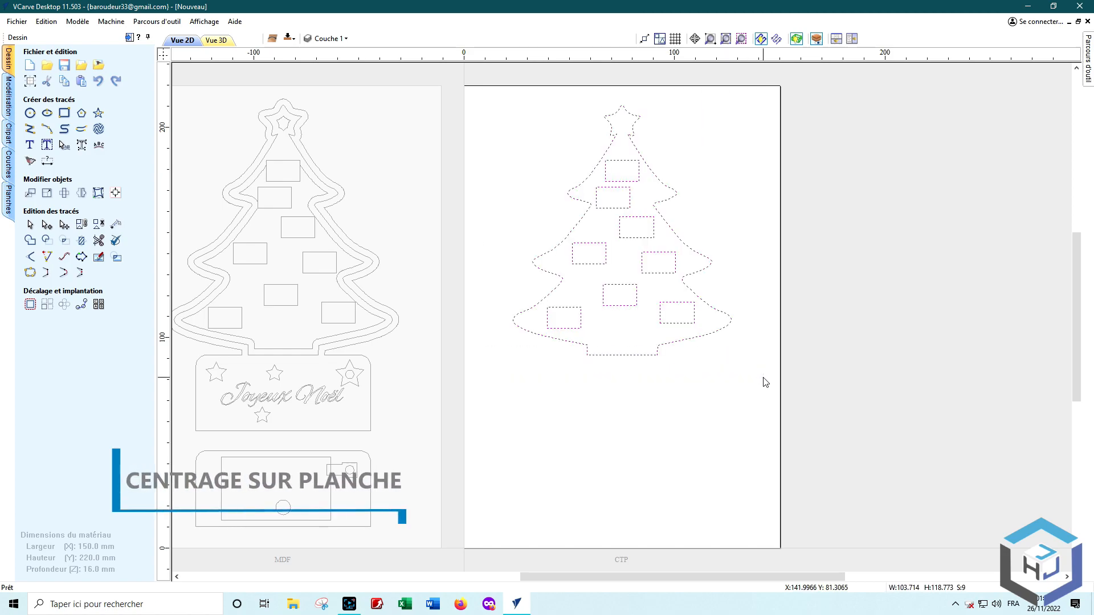
left_click(116, 193)
left_click(106, 96)
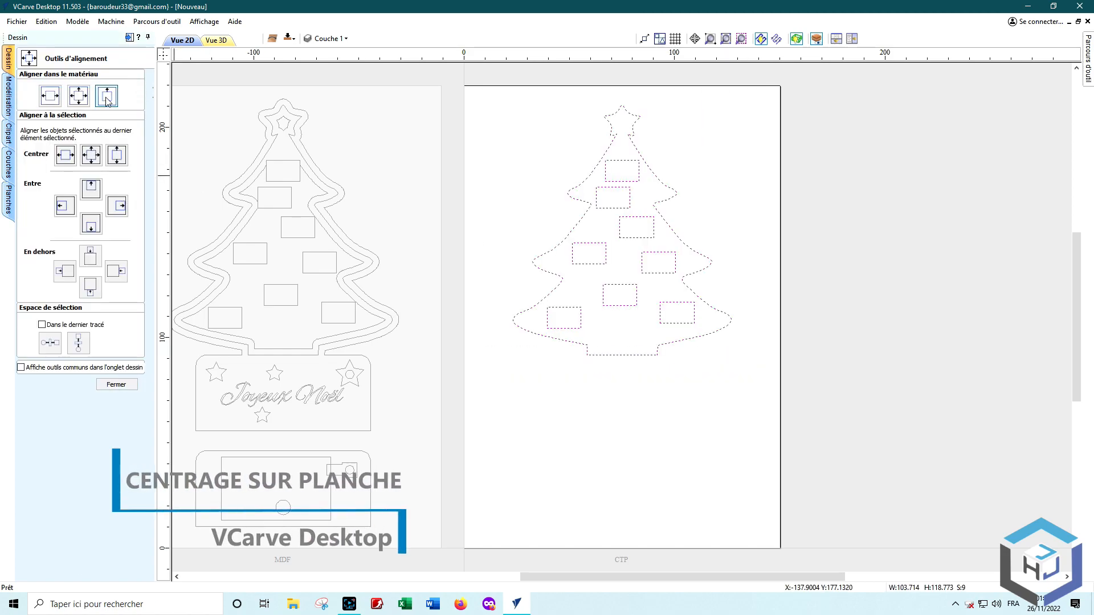
left_click(117, 385)
left_click(641, 498)
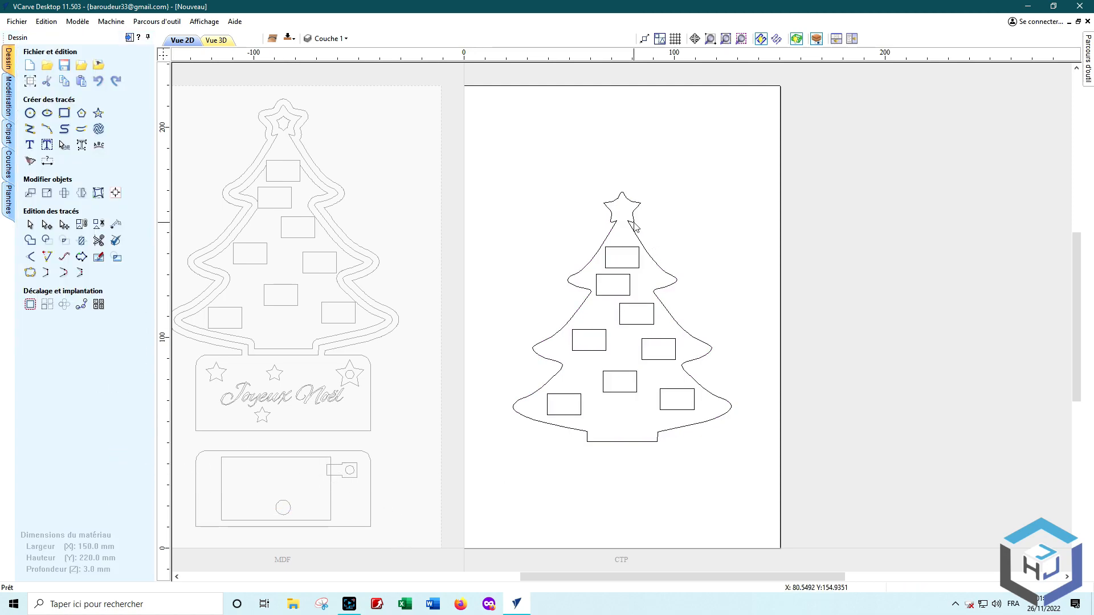
- Place a 5 mm diameter circle inside each of the eight rectangles on the CTP tree
scroll(635, 227, "up", 3)
left_click(593, 242)
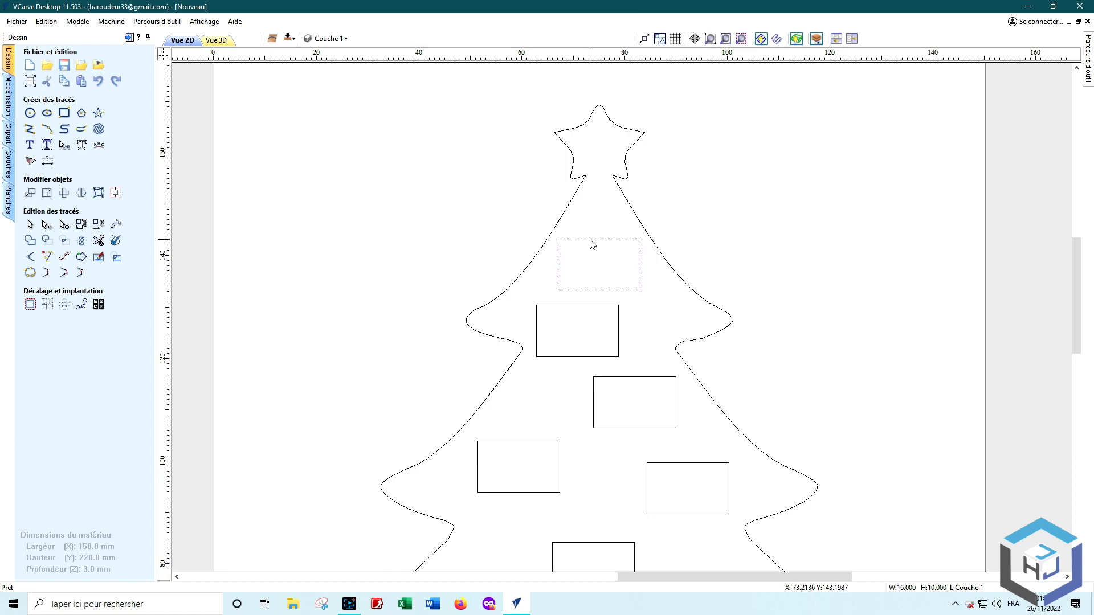
left_click(30, 113)
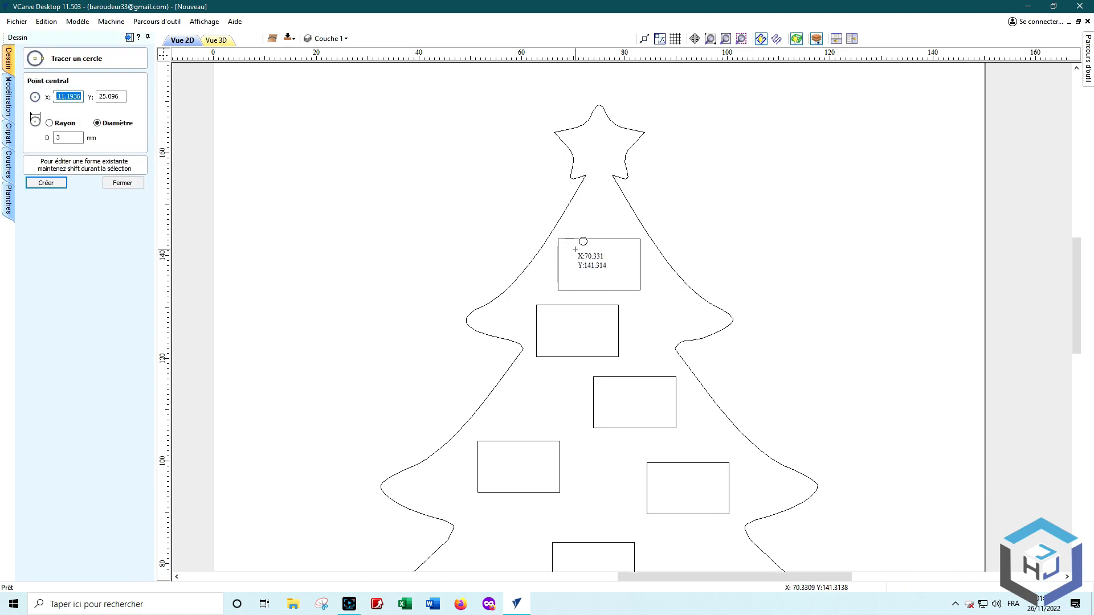
left_click_drag(578, 254, 591, 255)
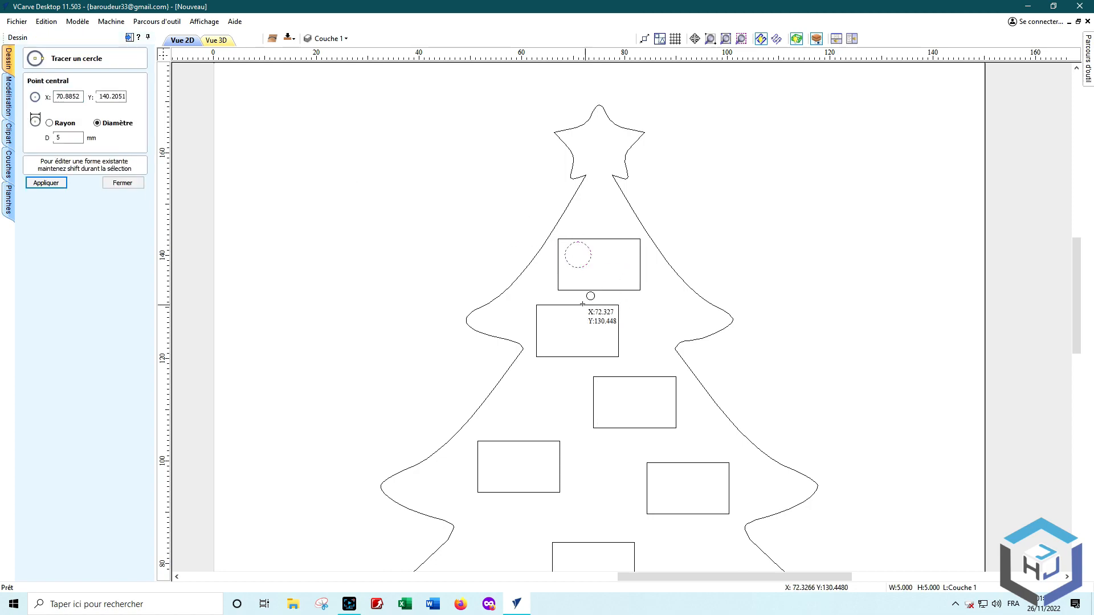
left_click(572, 329)
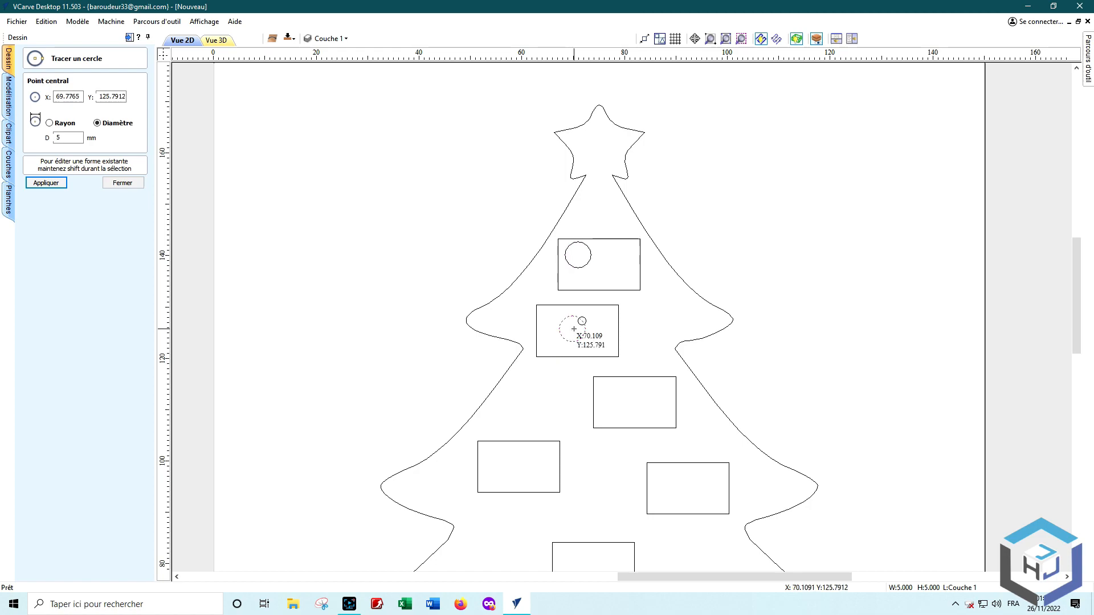
left_click(512, 462)
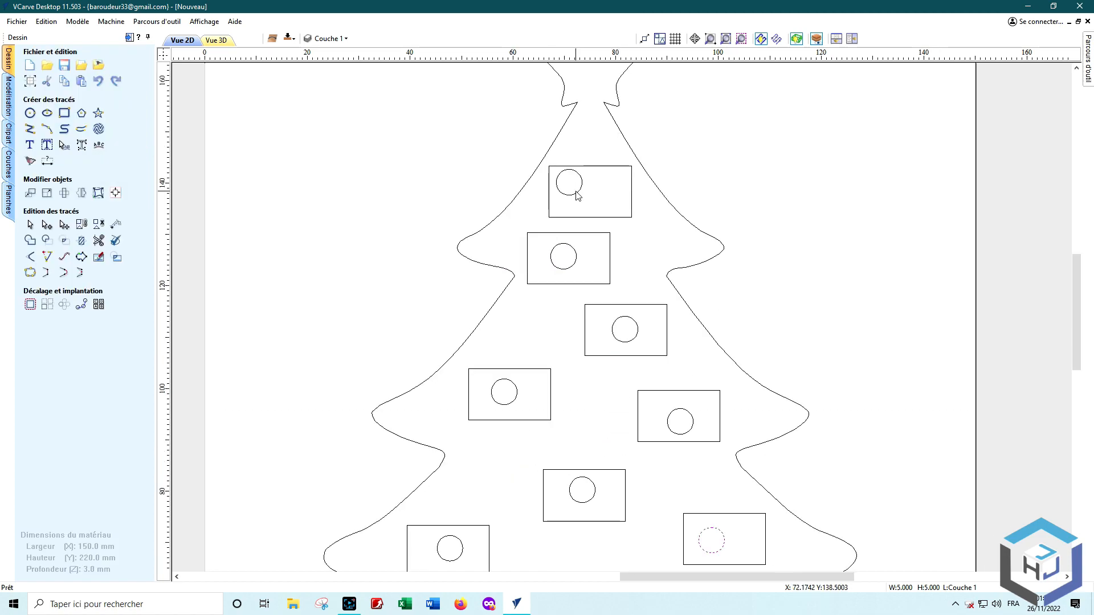
- Centre each 5 mm circle horizontally and vertically on its surrounding rectangle
left_click(578, 193)
left_click(601, 173, "shift")
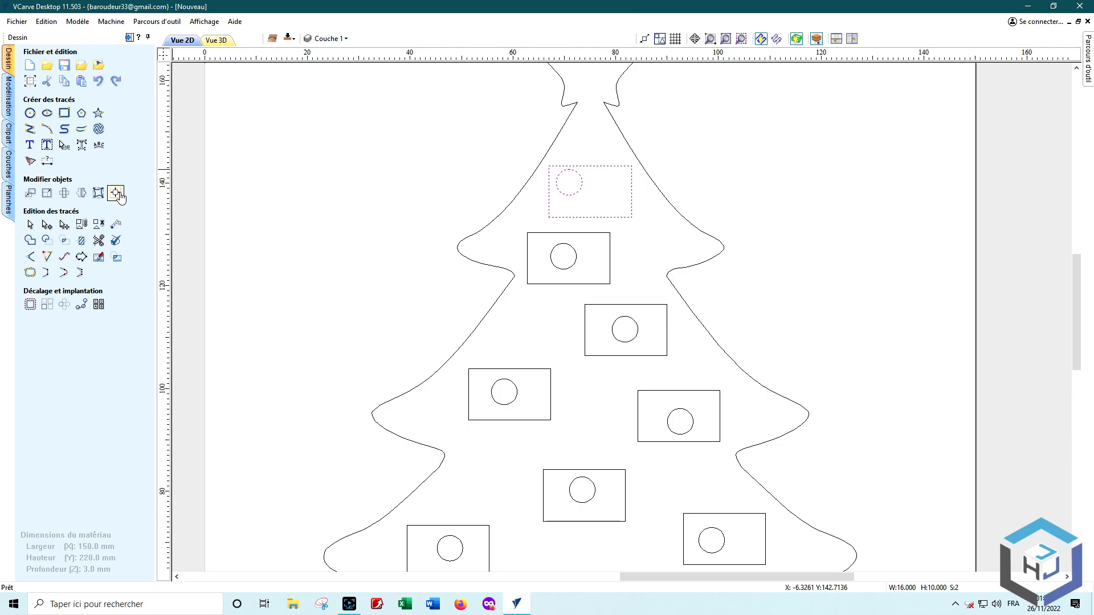
left_click(116, 193)
left_click(92, 155)
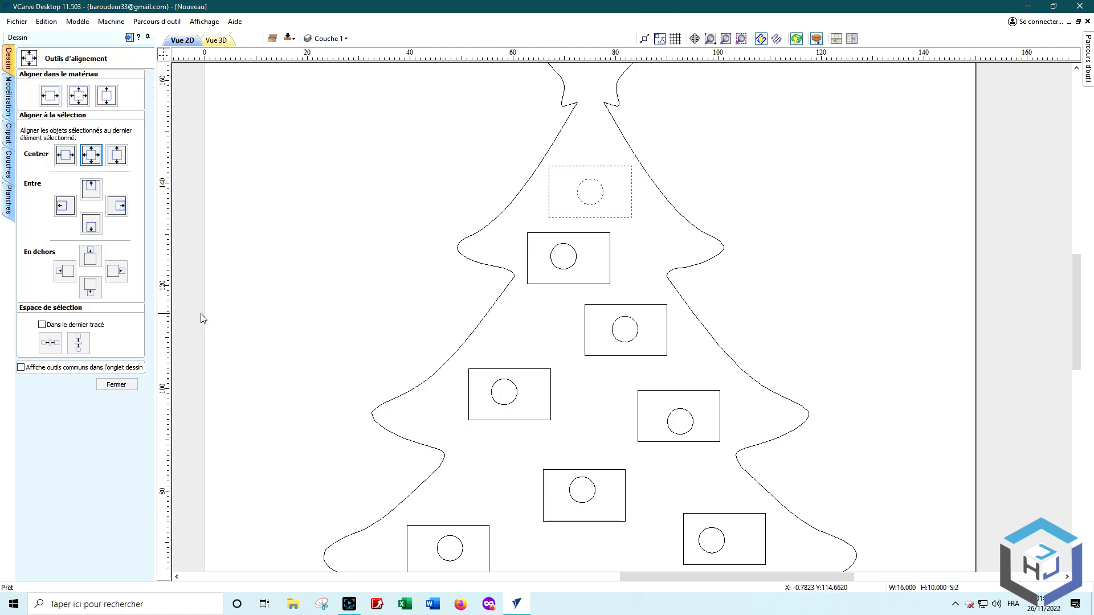
left_click(559, 270)
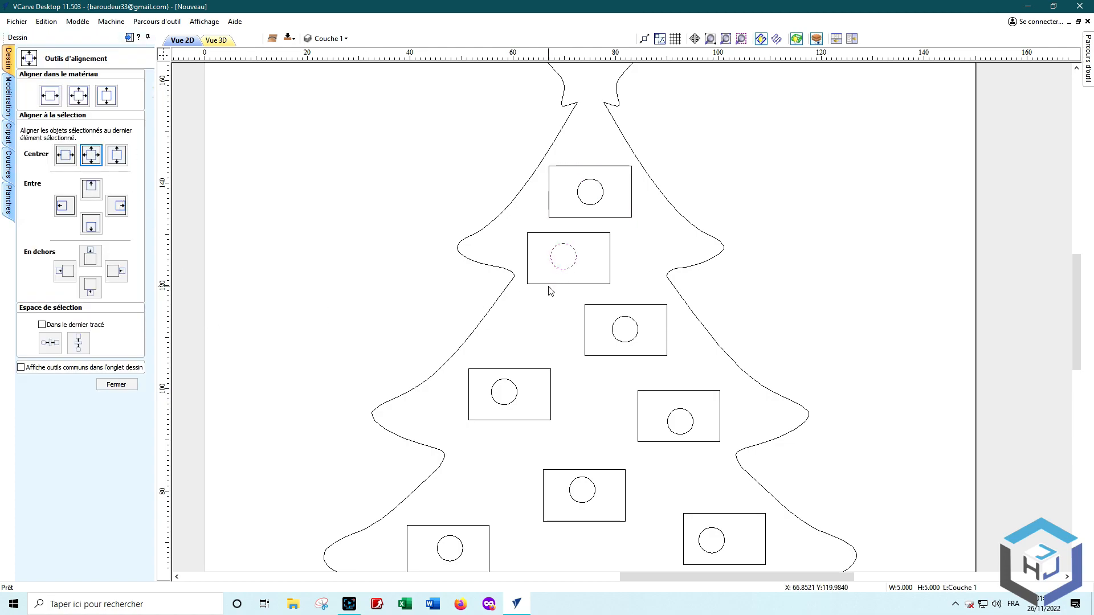
left_click(552, 285, "shift")
left_click(92, 154)
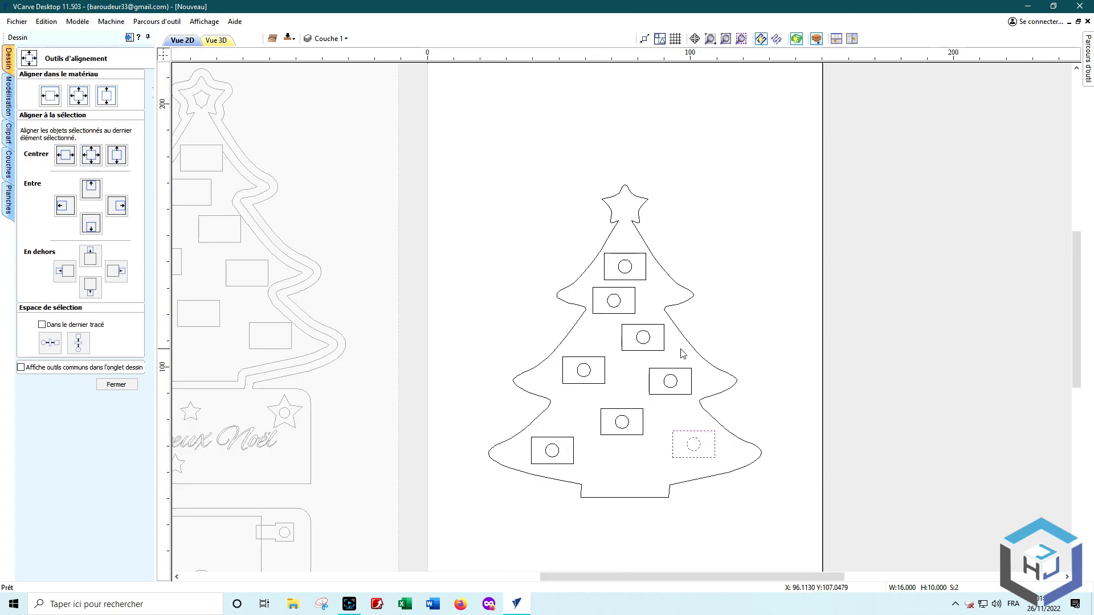
- Delete the eight rectangles from the CTP tree, keeping the circles, and close the alignment tools
left_click(646, 279)
key("Delete")
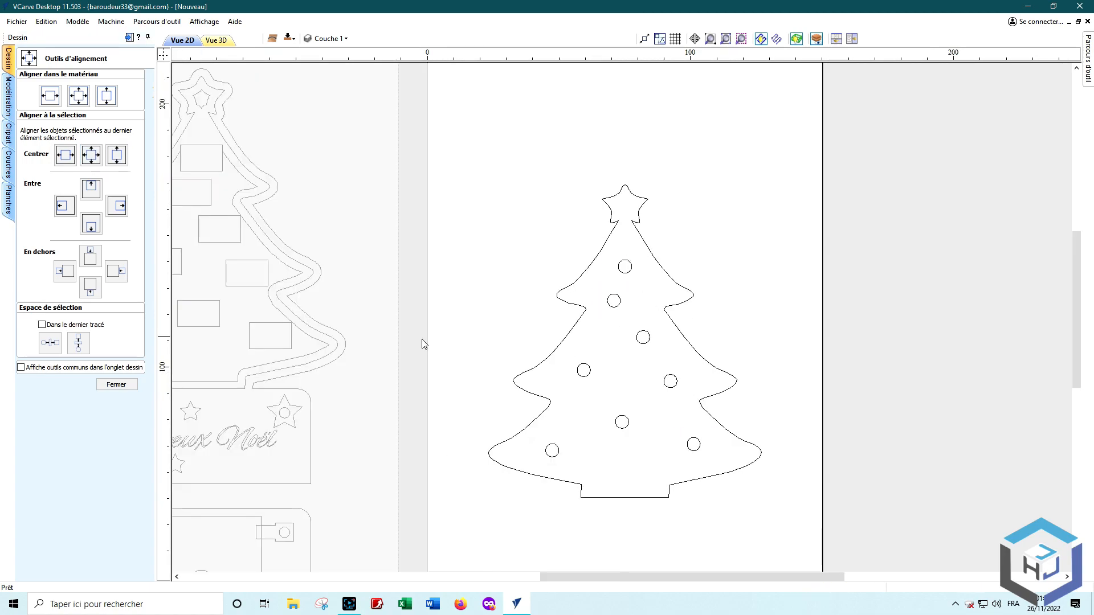
left_click(116, 385)
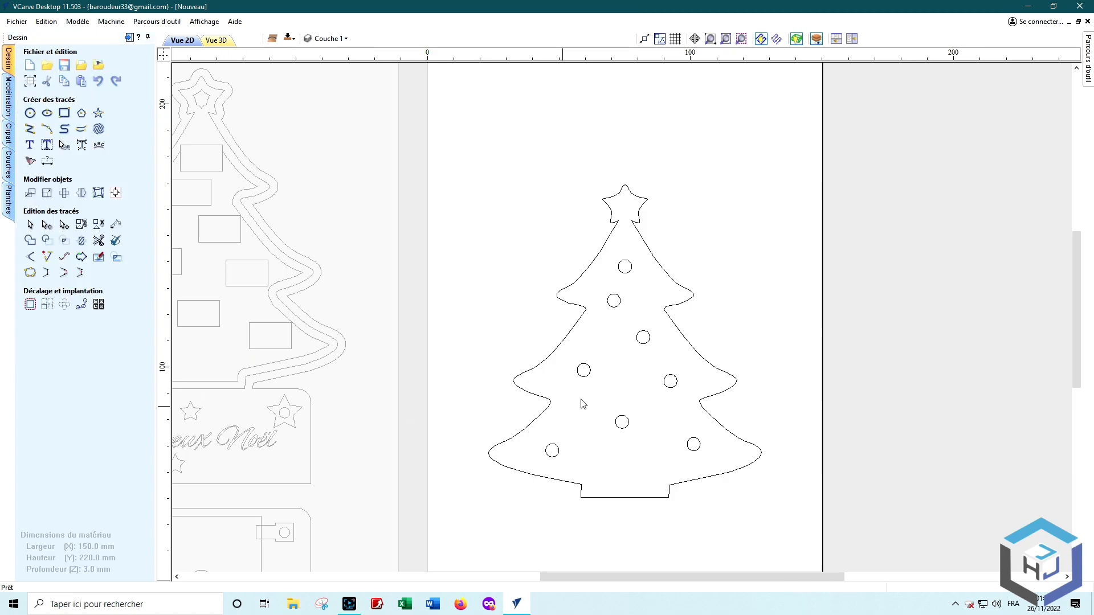
- Offset the CTP tree outline 0.4 mm inward, deleting the original, and close the offset tool
scroll(748, 349, "up", 1)
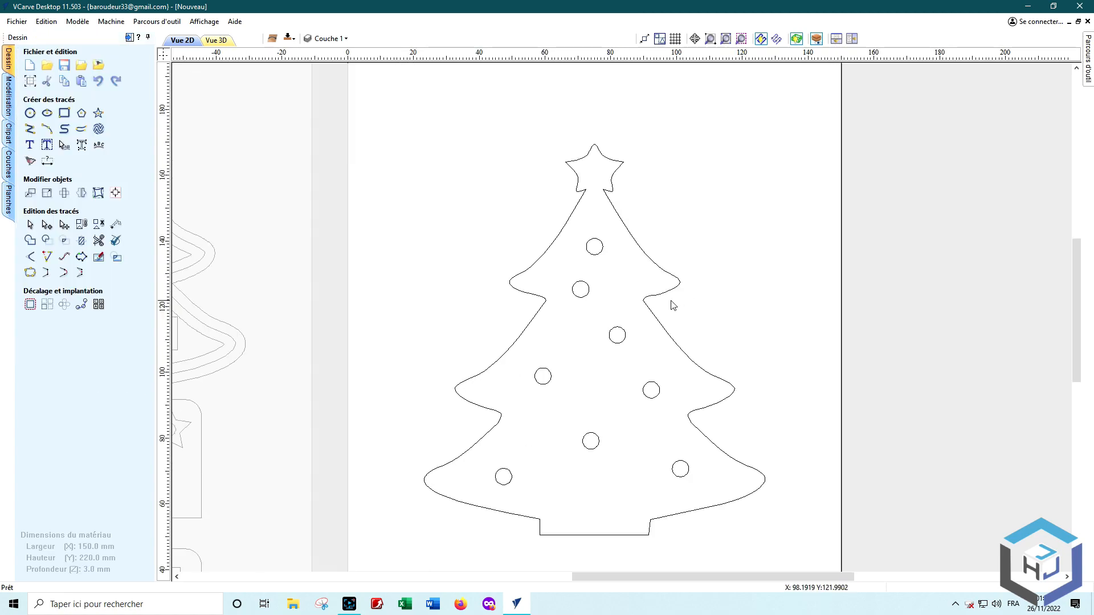
left_click(661, 326)
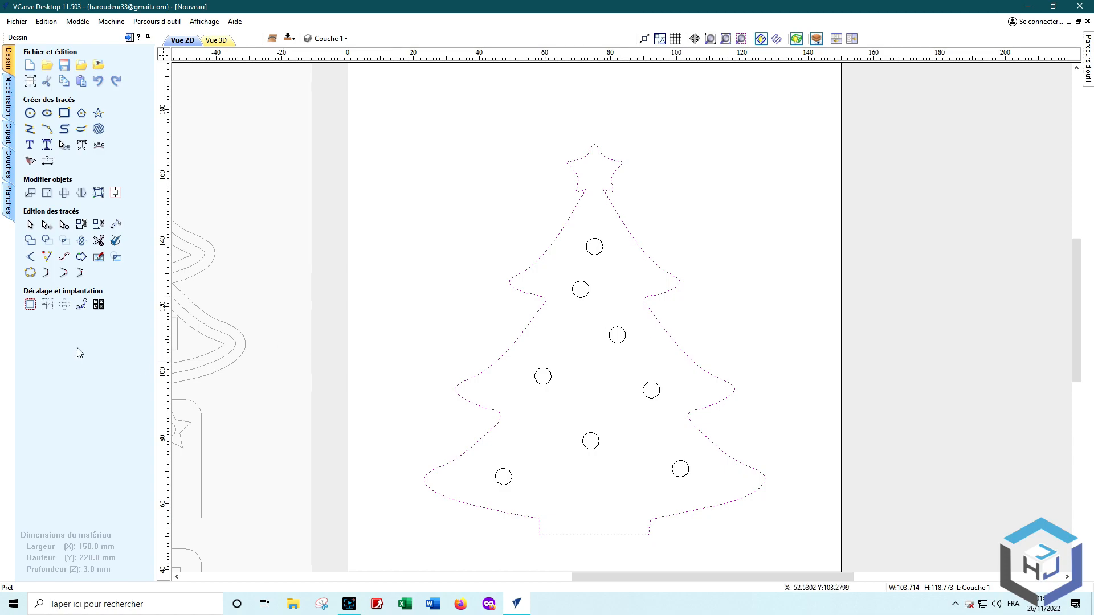
left_click(30, 305)
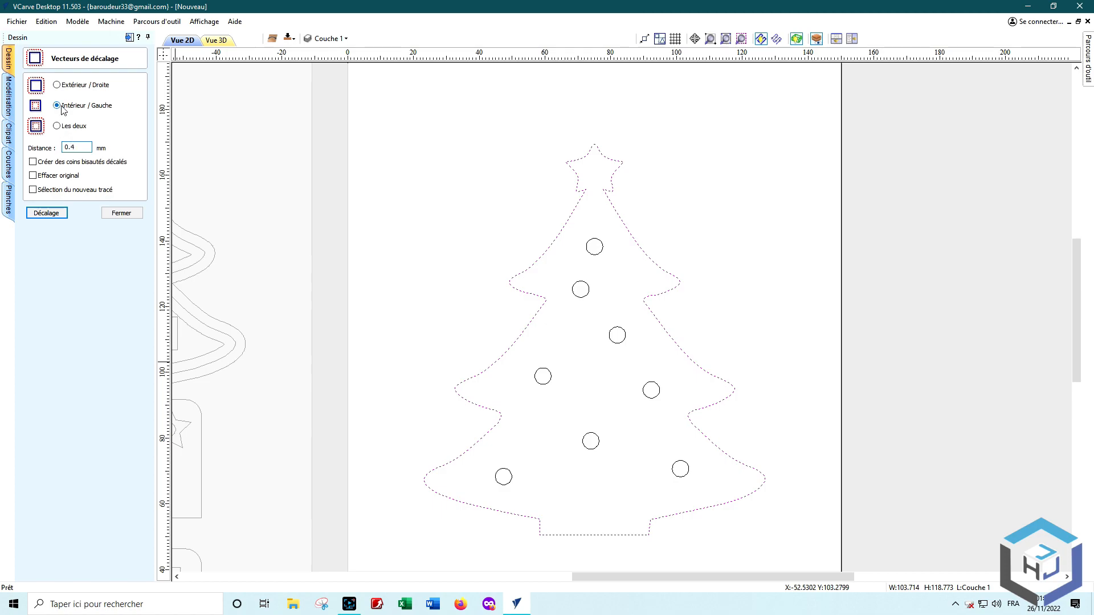
left_click(33, 176)
left_click(59, 213)
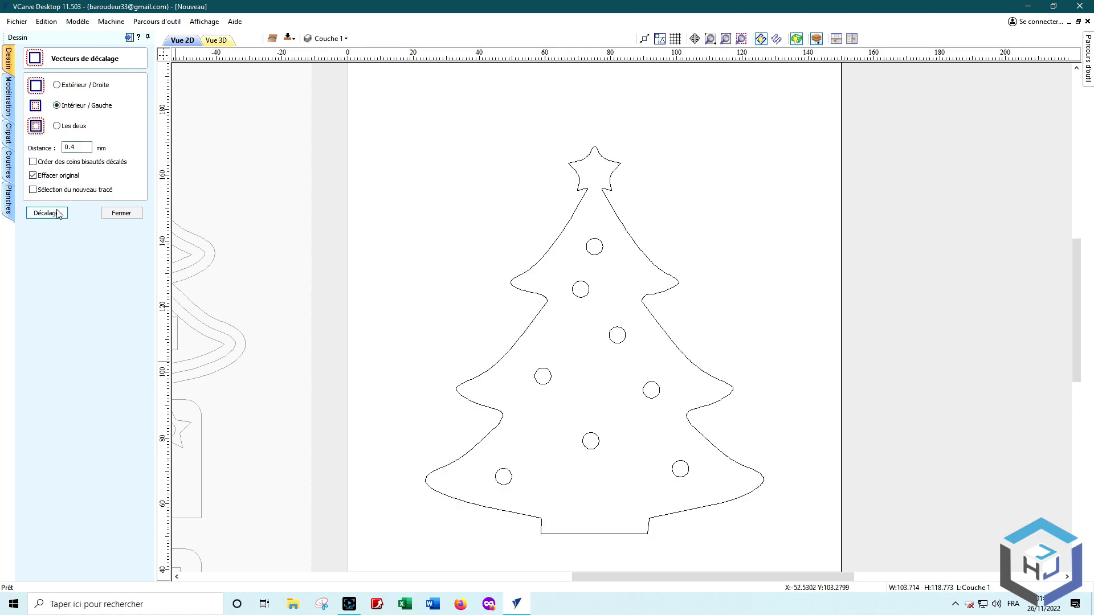
left_click(111, 213)
- Draw a small star inside the star at the top of the CTP tree
left_click(98, 113)
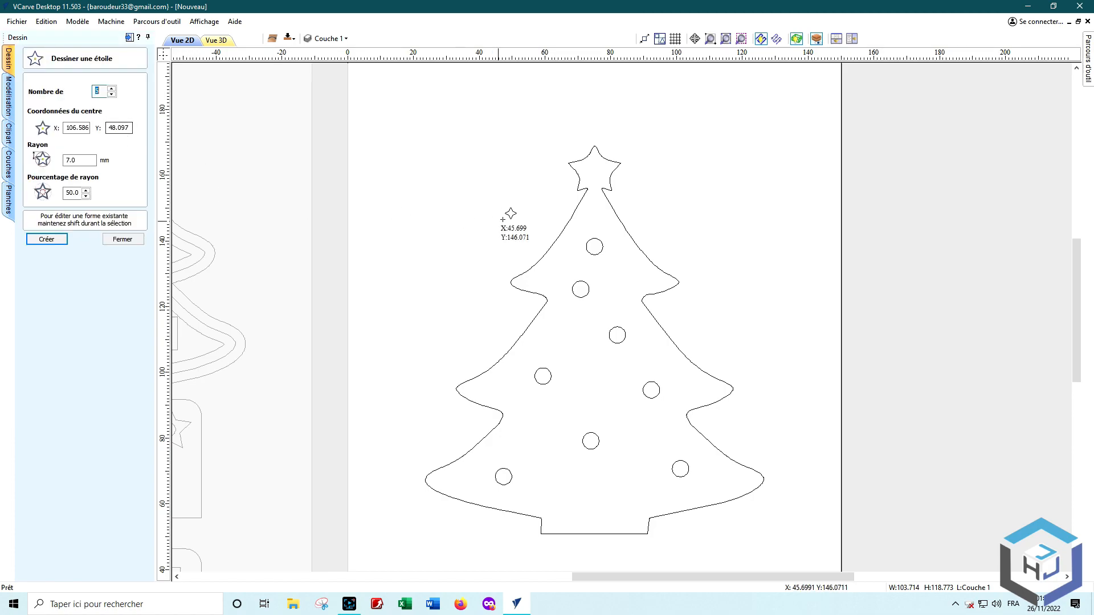
left_click_drag(587, 164, 595, 180)
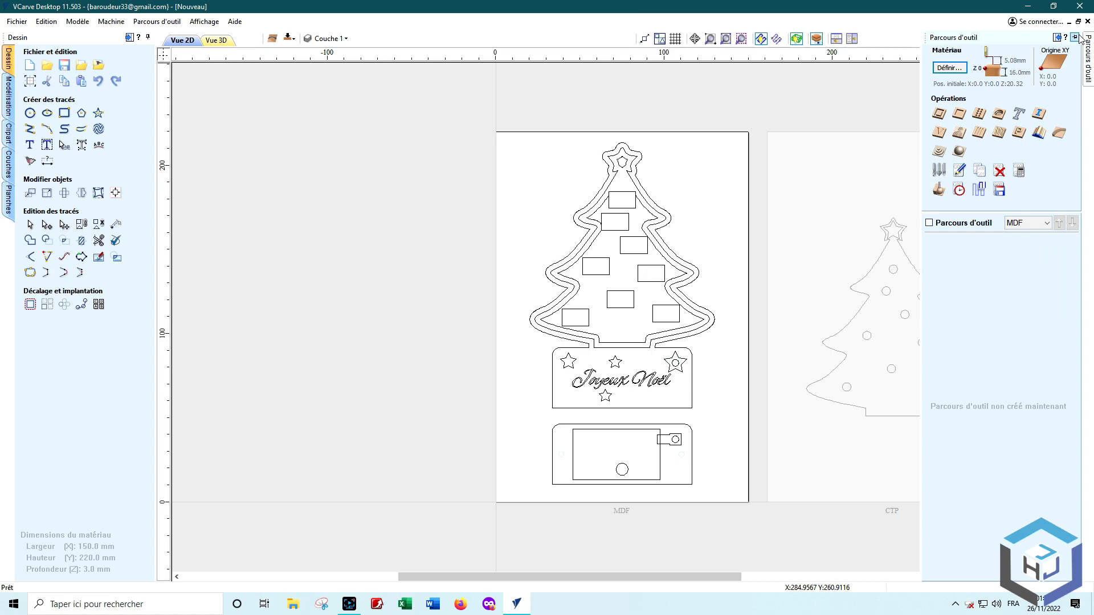
- Start a pocket toolpath on the MDF tree's middle outline with a cut depth of 3 mm
left_click(1075, 37)
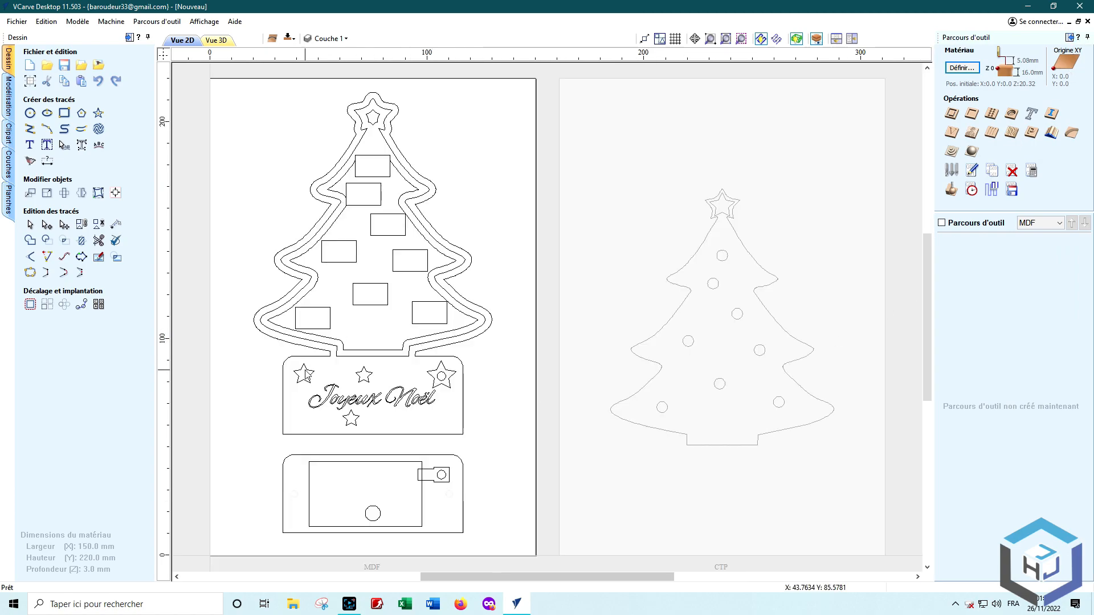
left_click(317, 342)
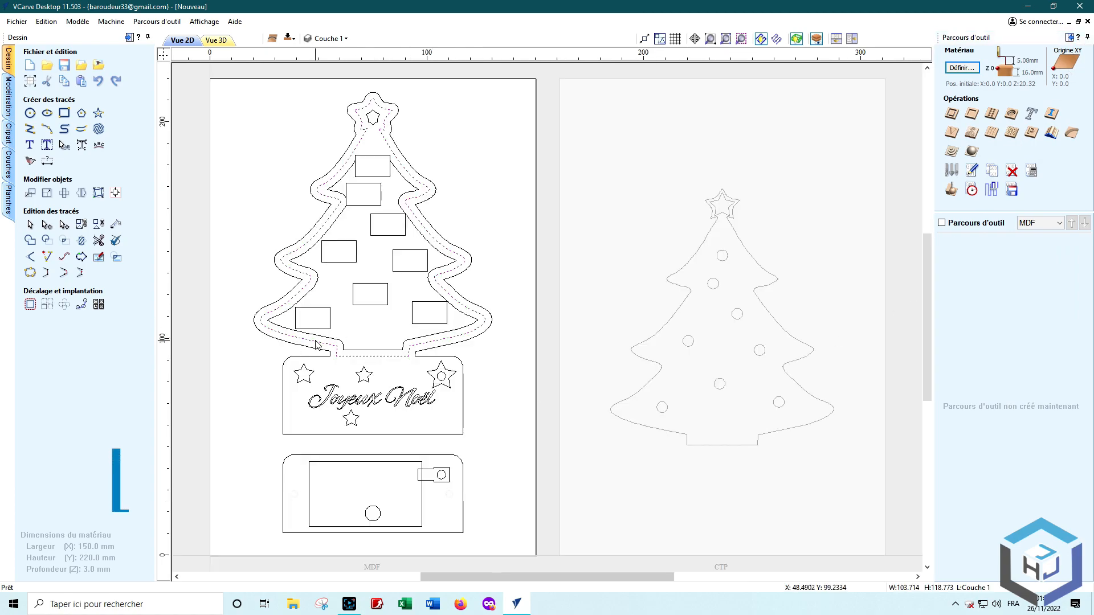
left_click(972, 114)
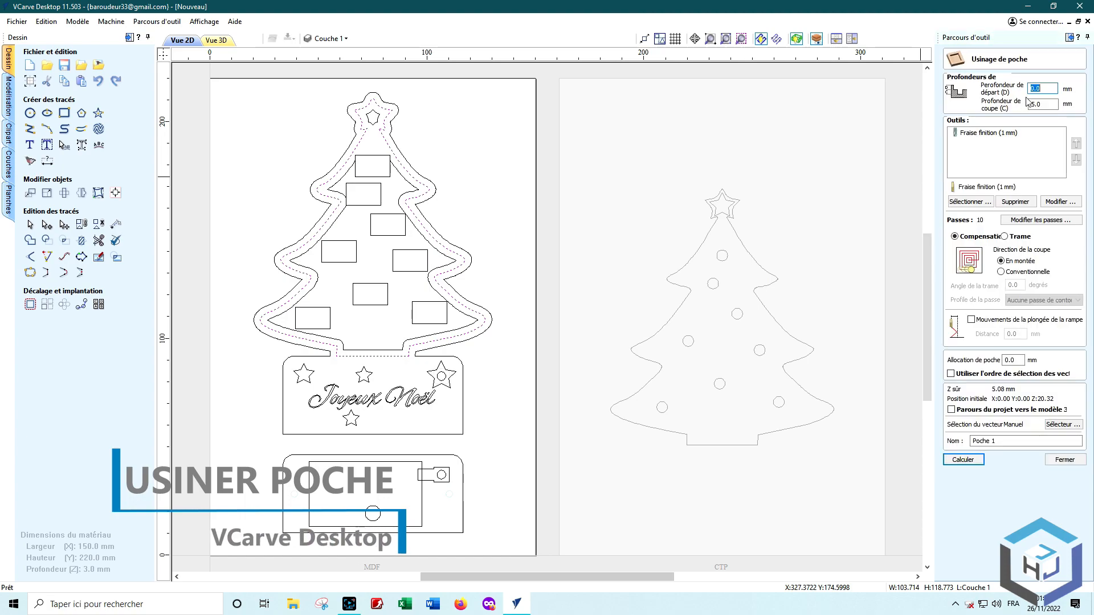
key("Tab")
type("3")
- Replace the pocket's 1 mm tool with the 4 mm end mill and add the two-flute straight 2 mm end mill
left_click(1015, 202)
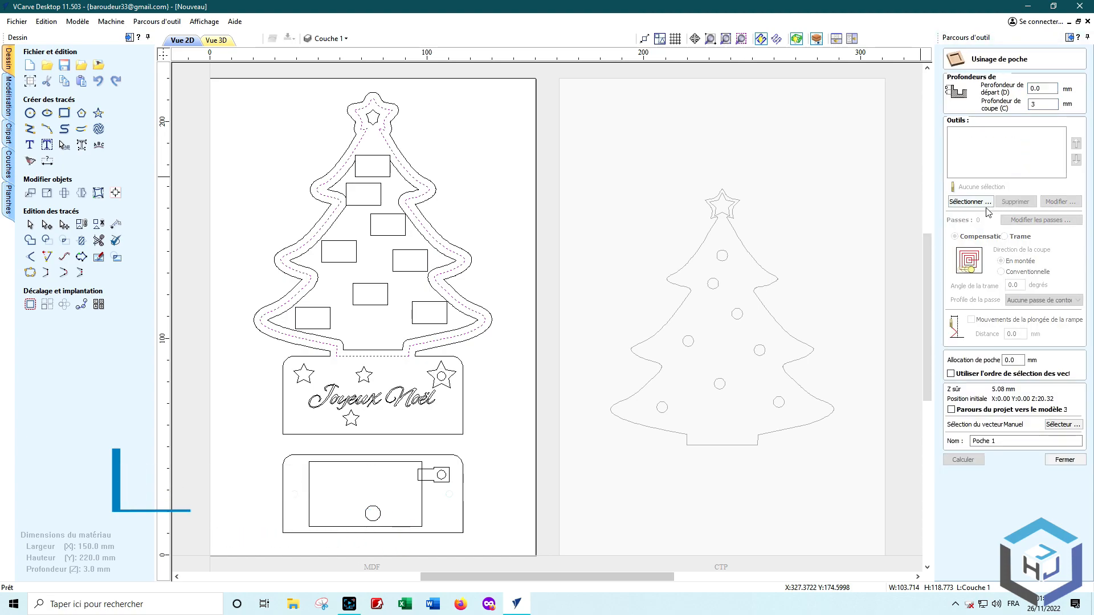
left_click(950, 203)
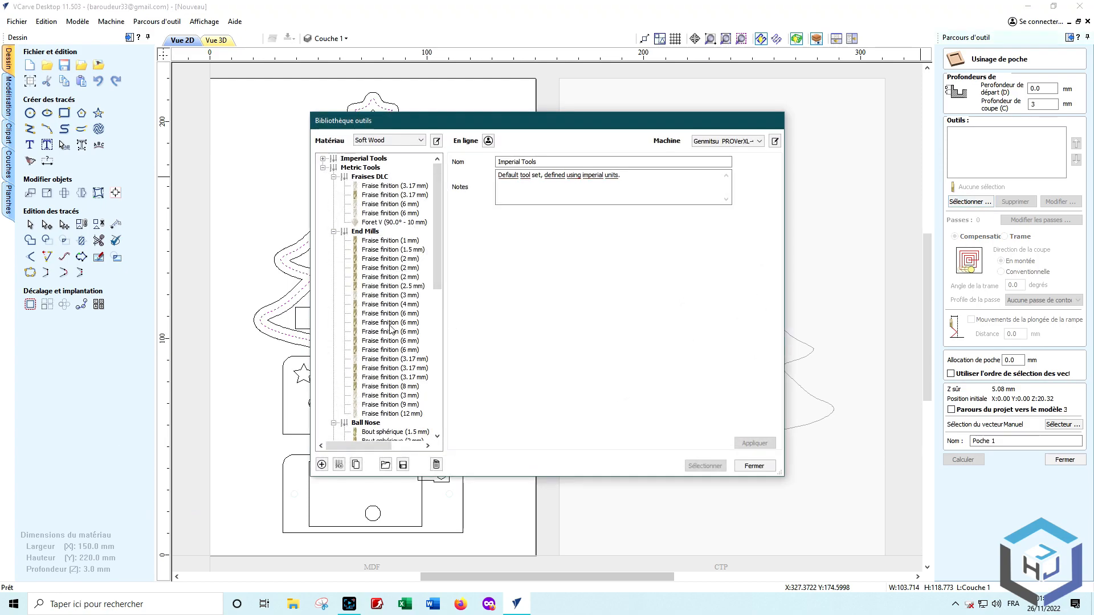
left_click(383, 305)
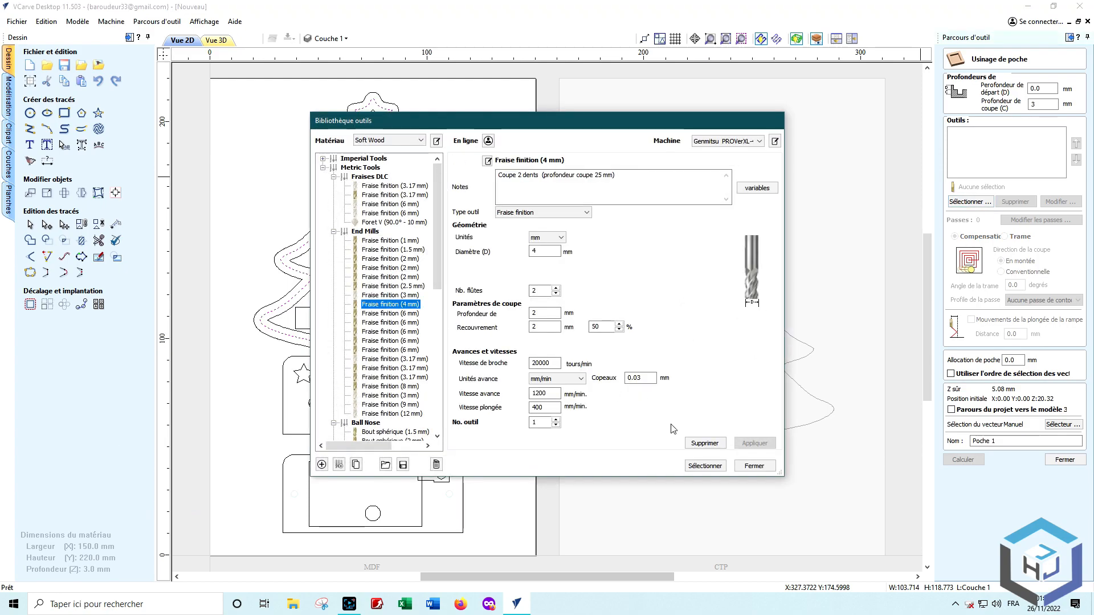
left_click(699, 465)
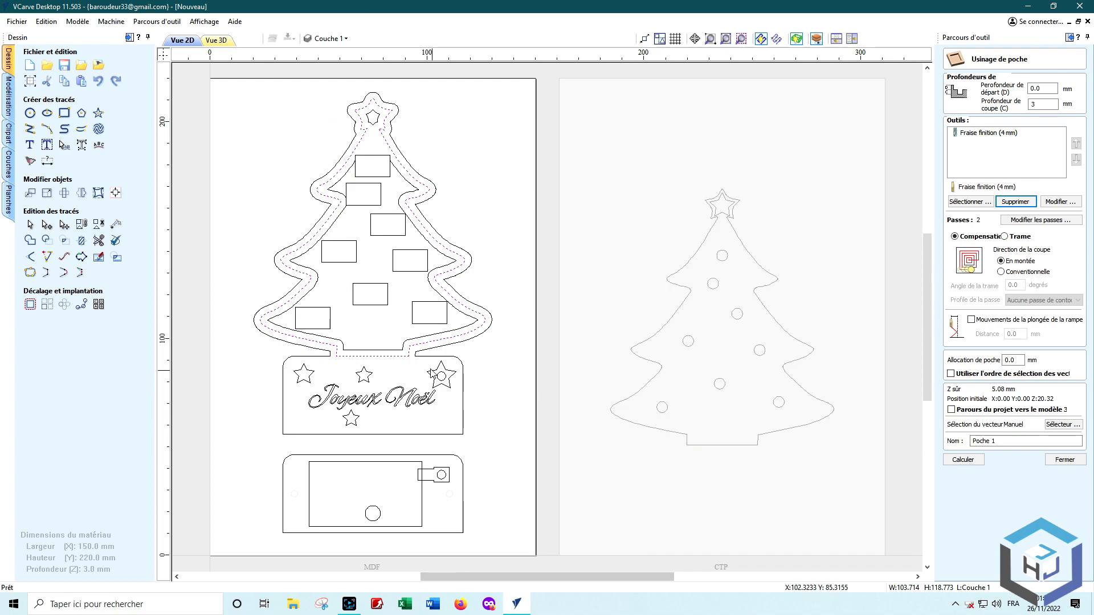
left_click(968, 201)
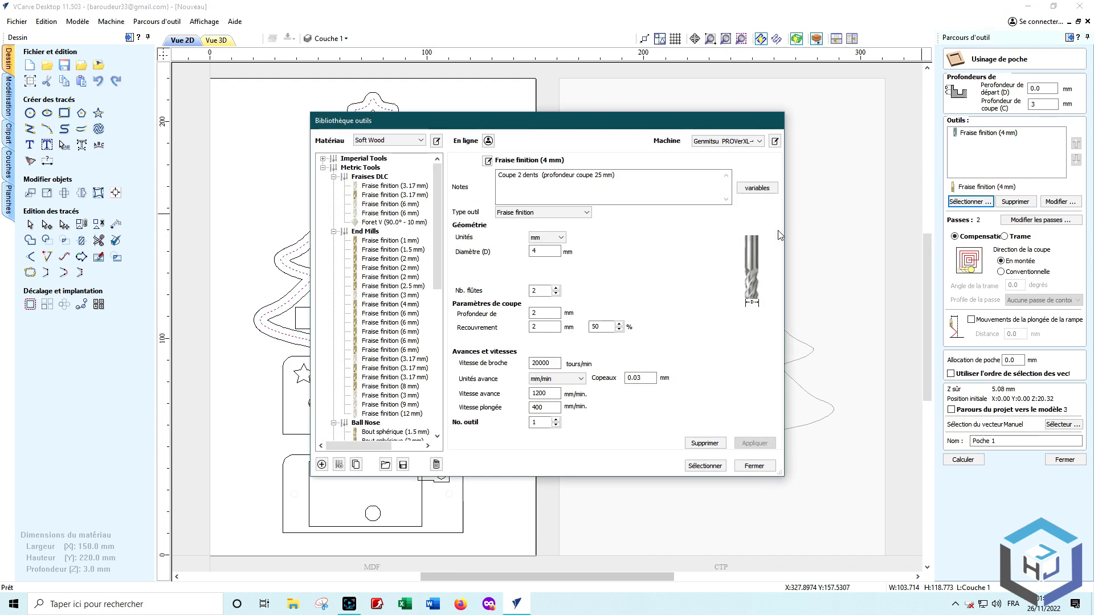
left_click(390, 259)
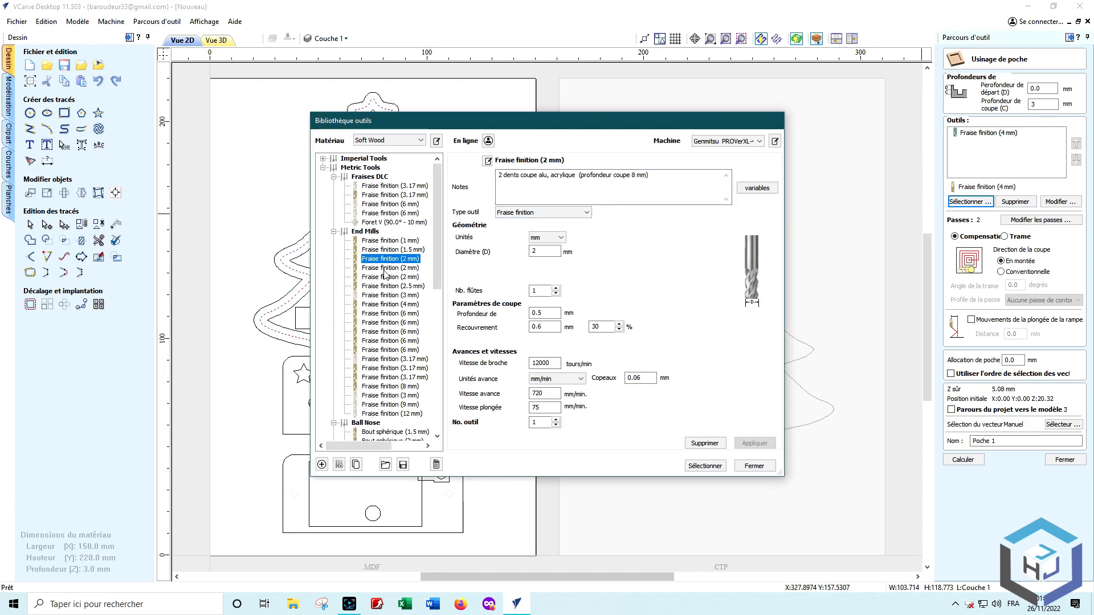
left_click(382, 278)
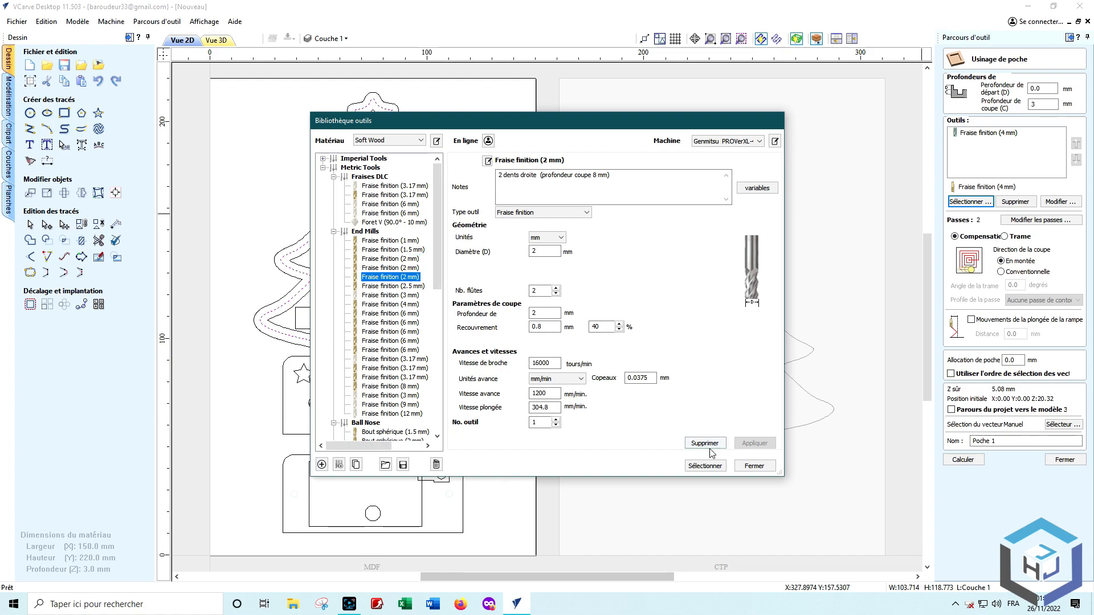
left_click(705, 466)
- Calculate the pocket toolpath Poche 1, return to the 2D view and hide all toolpaths
left_click(963, 461)
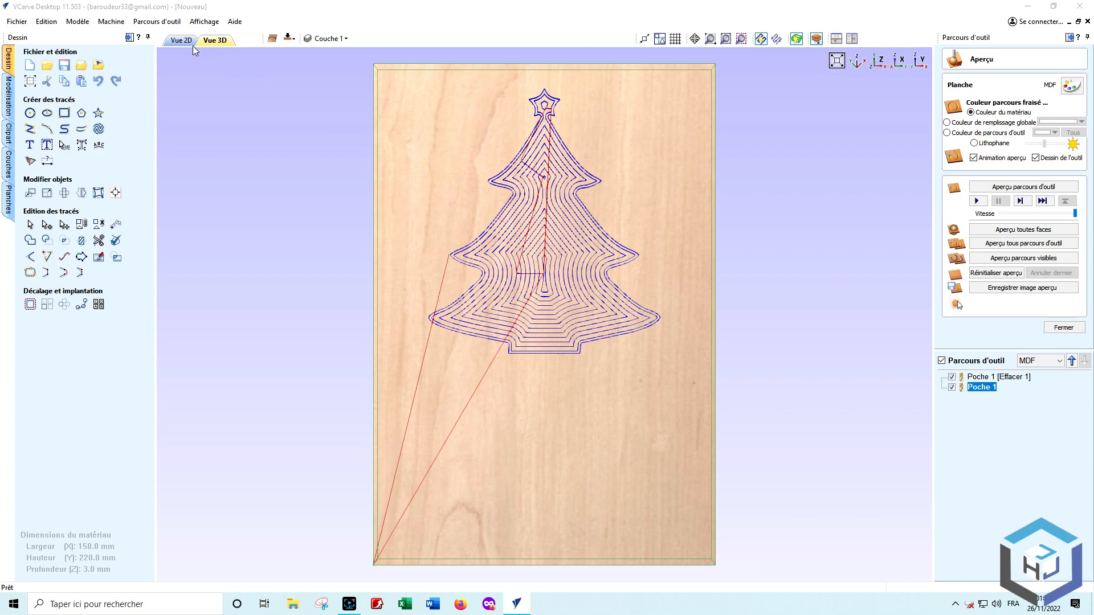
left_click(192, 44)
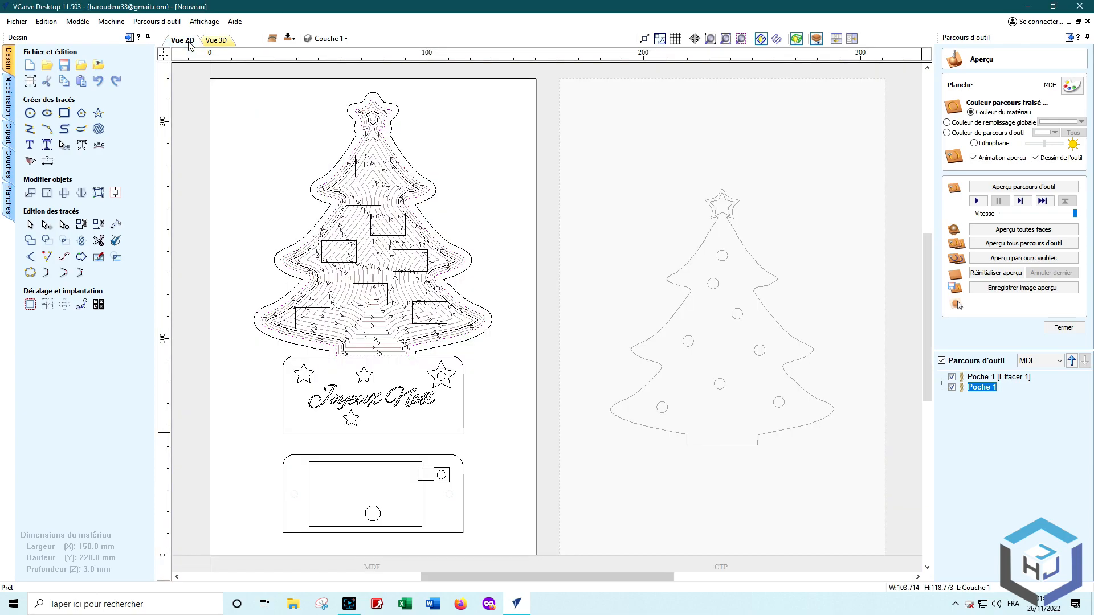
left_click(942, 360)
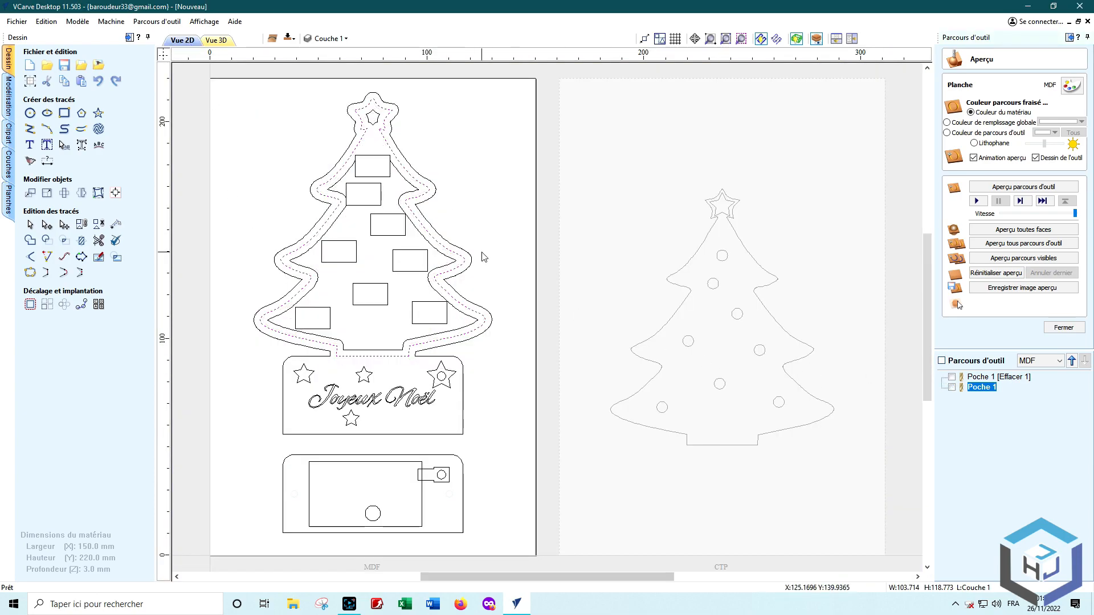
- Try to calculate a 10 mm deep pocket, Poche 2, from the MDF tree's inner outline and rectangles using the 4 mm and 2 mm end mills
left_click(430, 279)
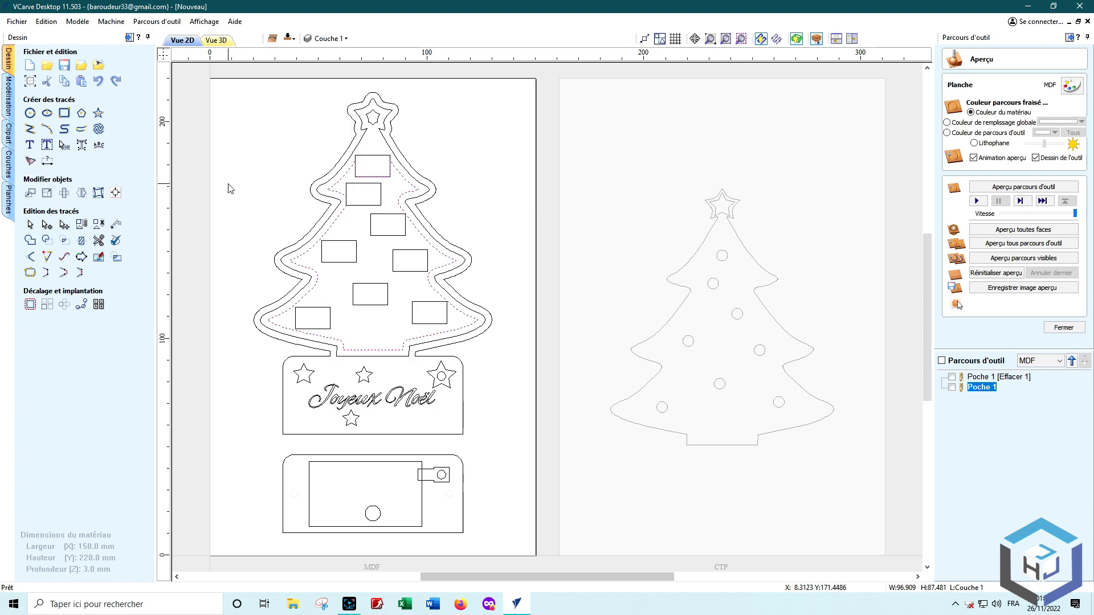
left_click_drag(230, 179, 461, 340)
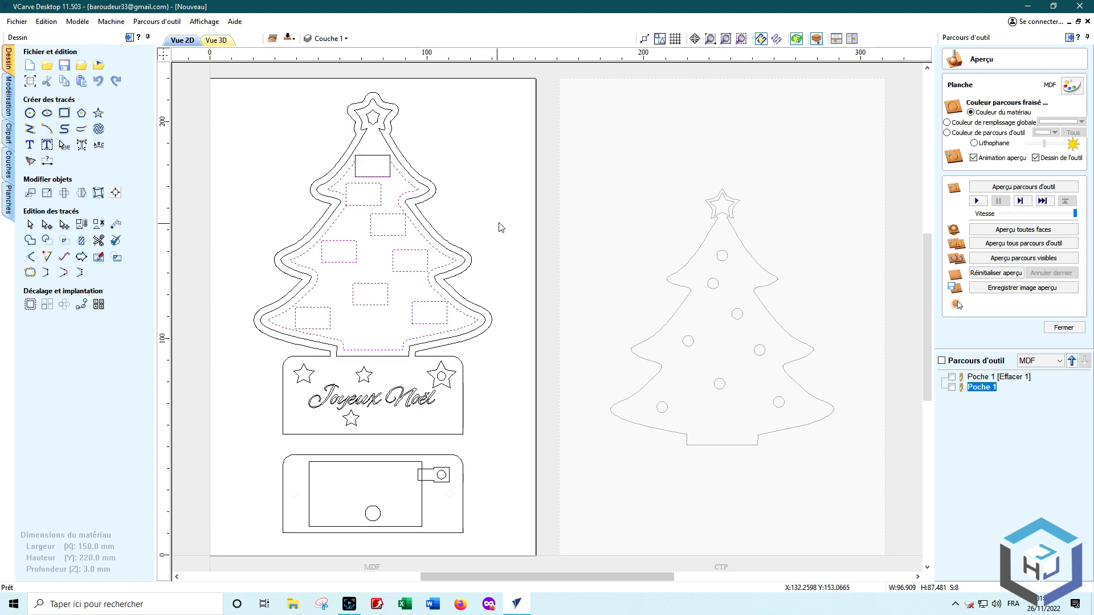
scroll(501, 227, "up", 2)
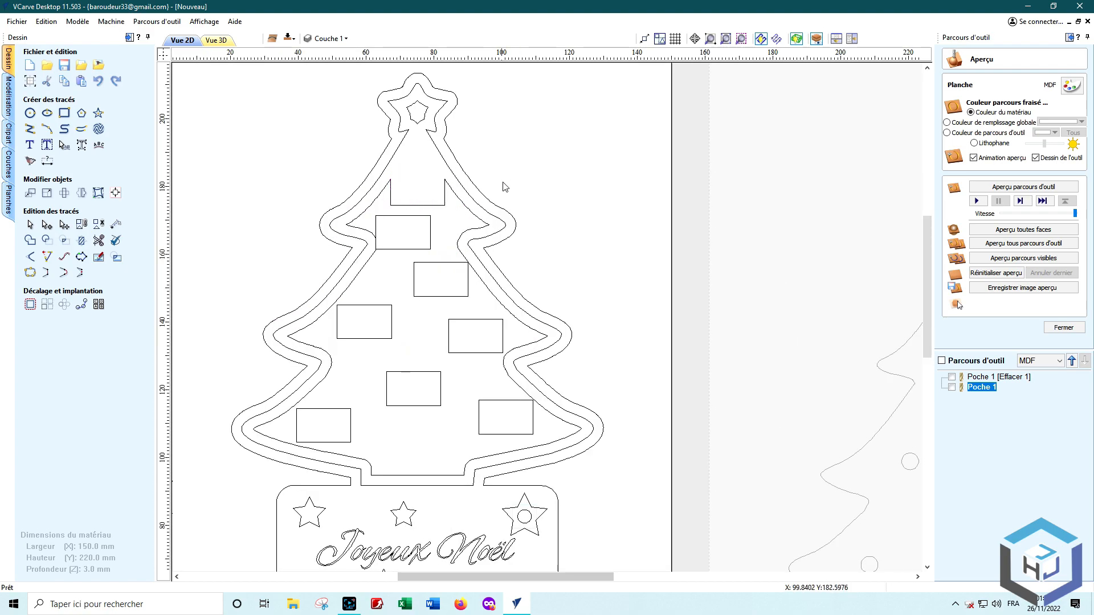
scroll(507, 187, "down", 2)
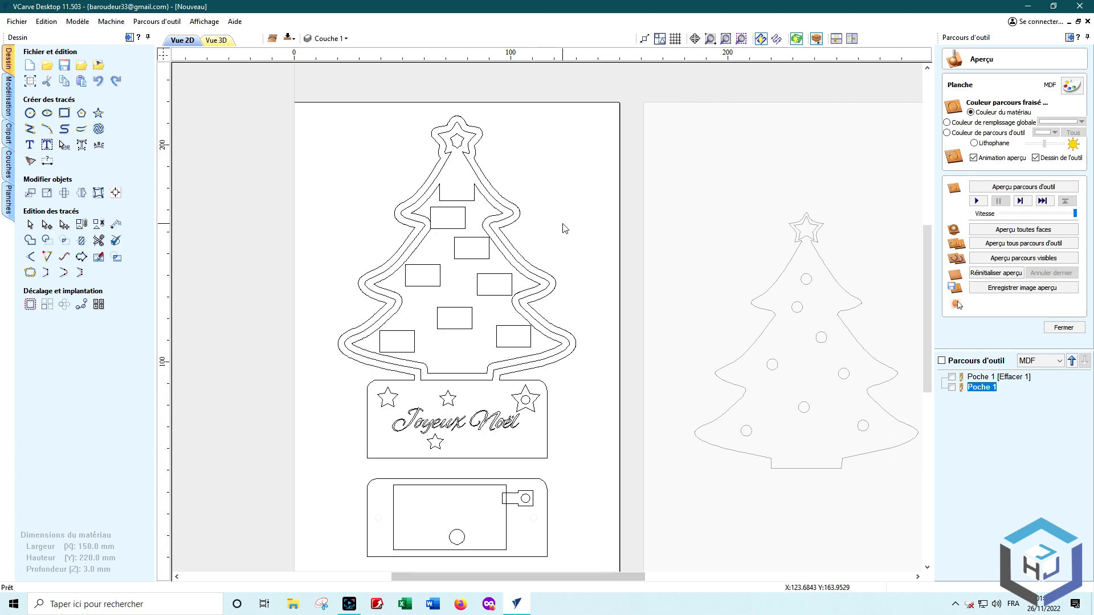
left_click_drag(326, 183, 568, 380)
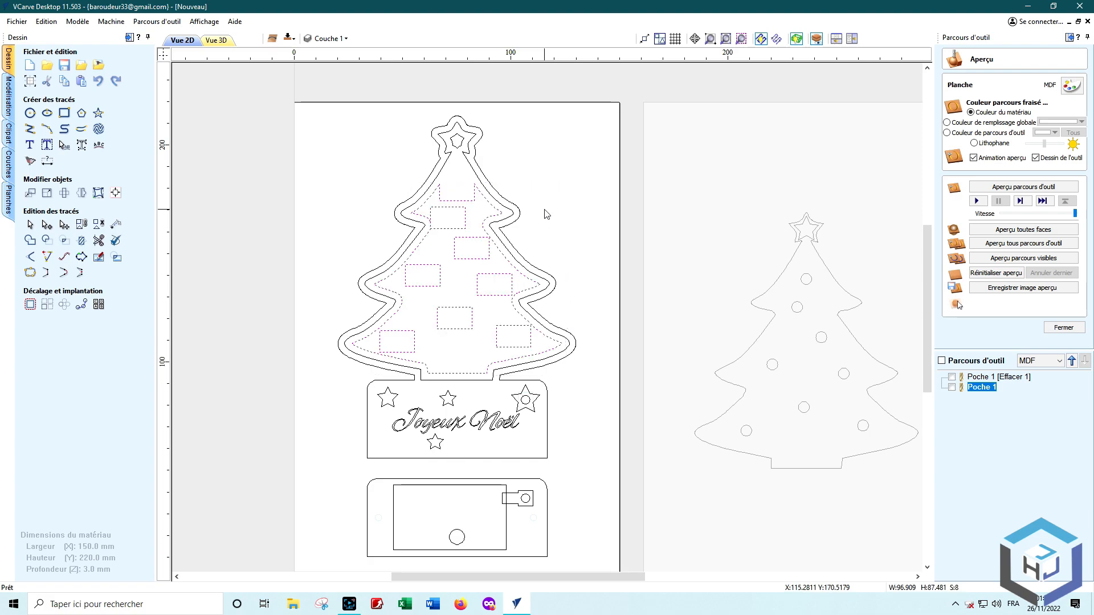
left_click(1064, 329)
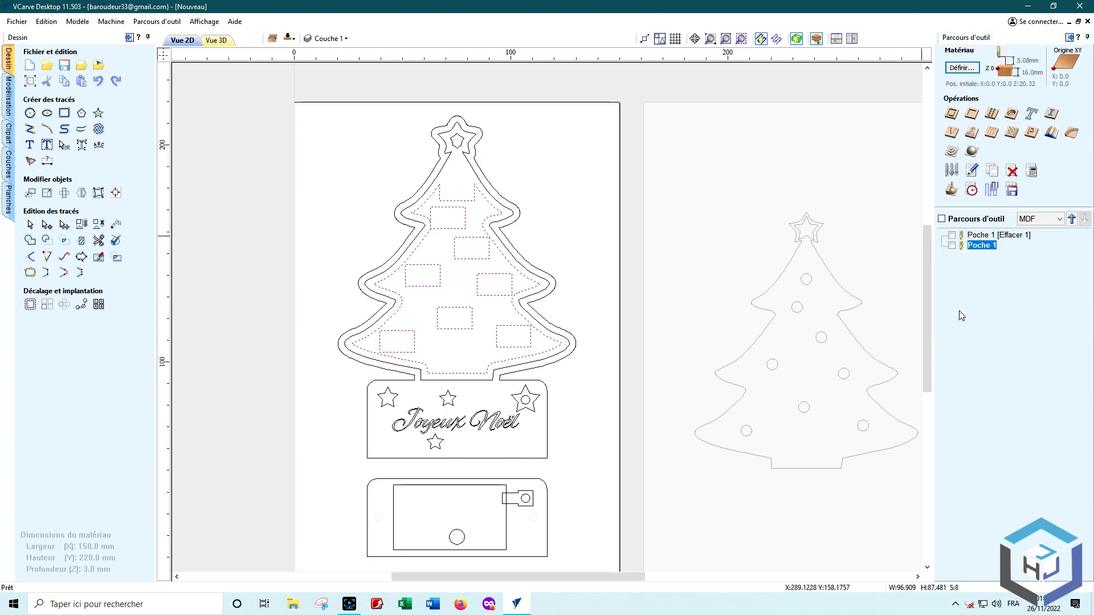
left_click(972, 114)
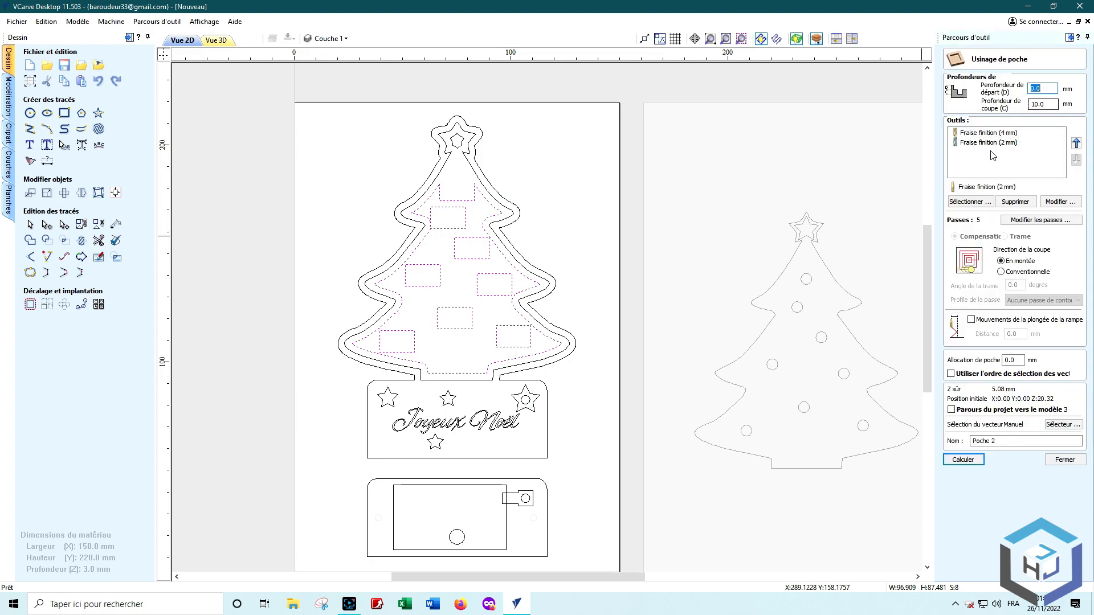
left_click(975, 459)
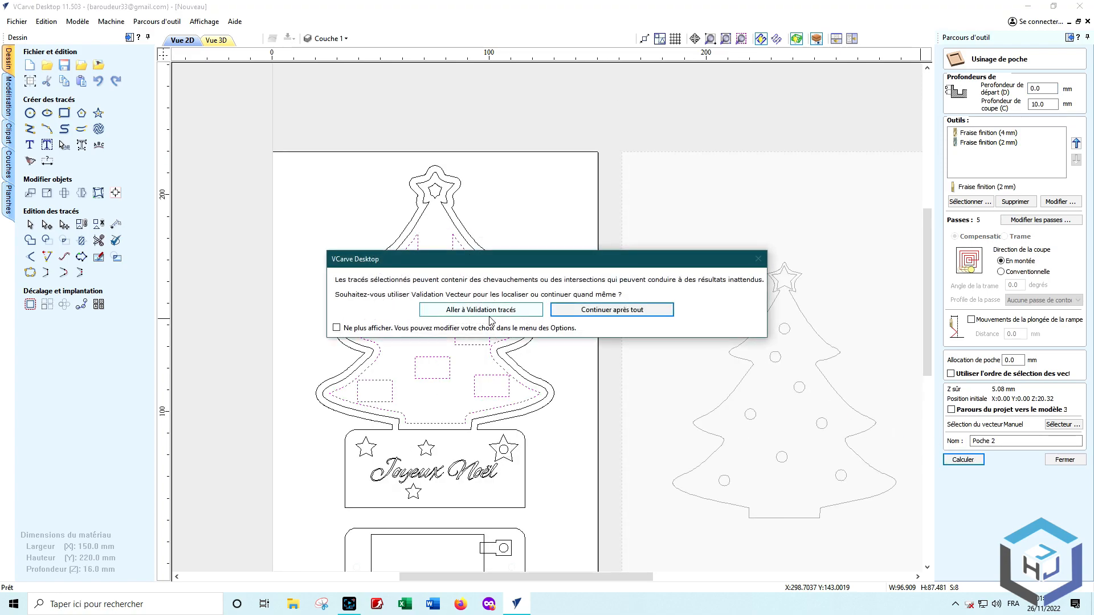
- Run vector validation on the selected MDF tree vectors to locate overlaps and intersections, and close it
left_click(520, 314)
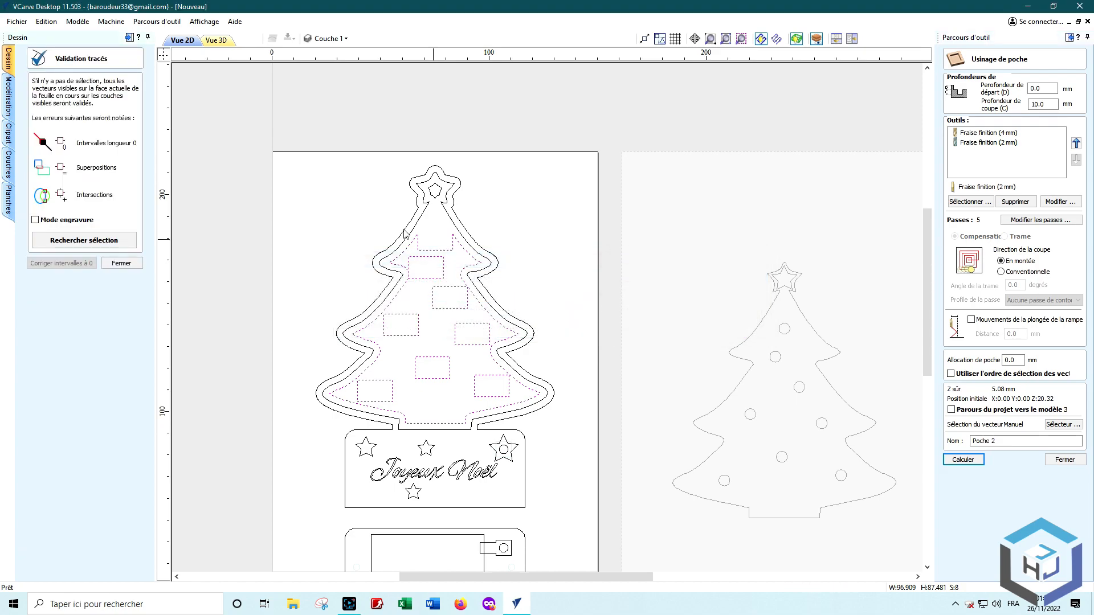
left_click(85, 240)
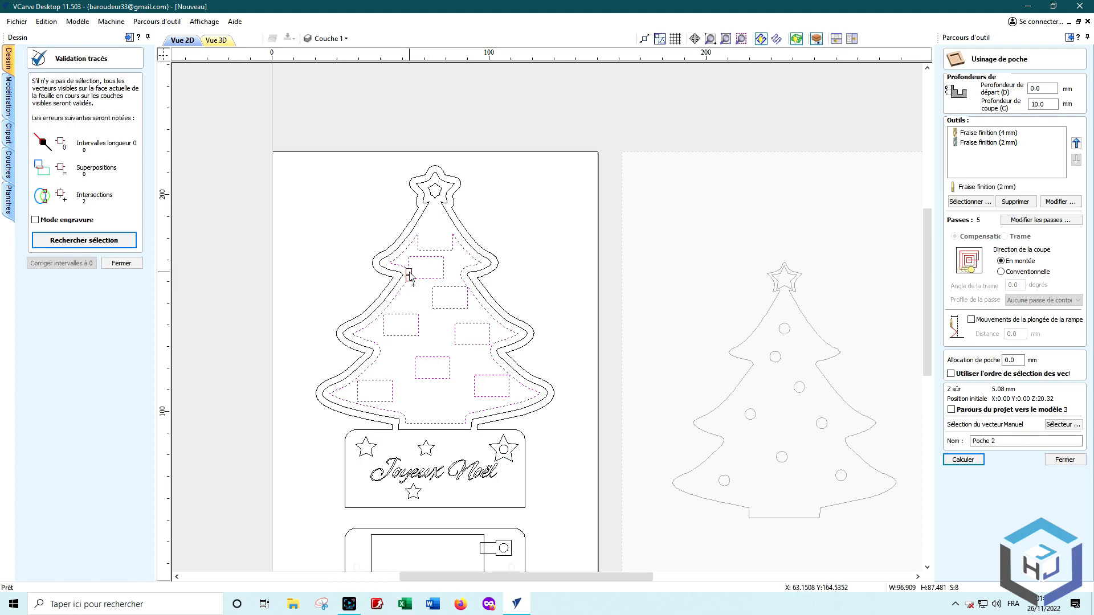
left_click(122, 262)
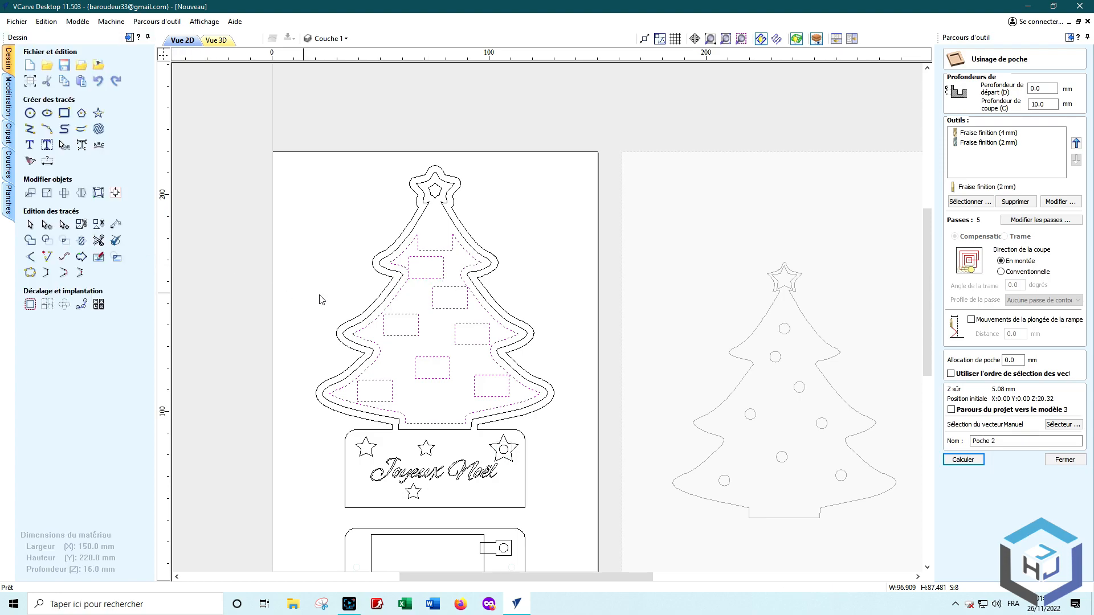
- Nudge the MDF tree's second-highest rectangle slightly right so that it clears the inner tree outline, and deselect it
scroll(413, 289, "up", 5)
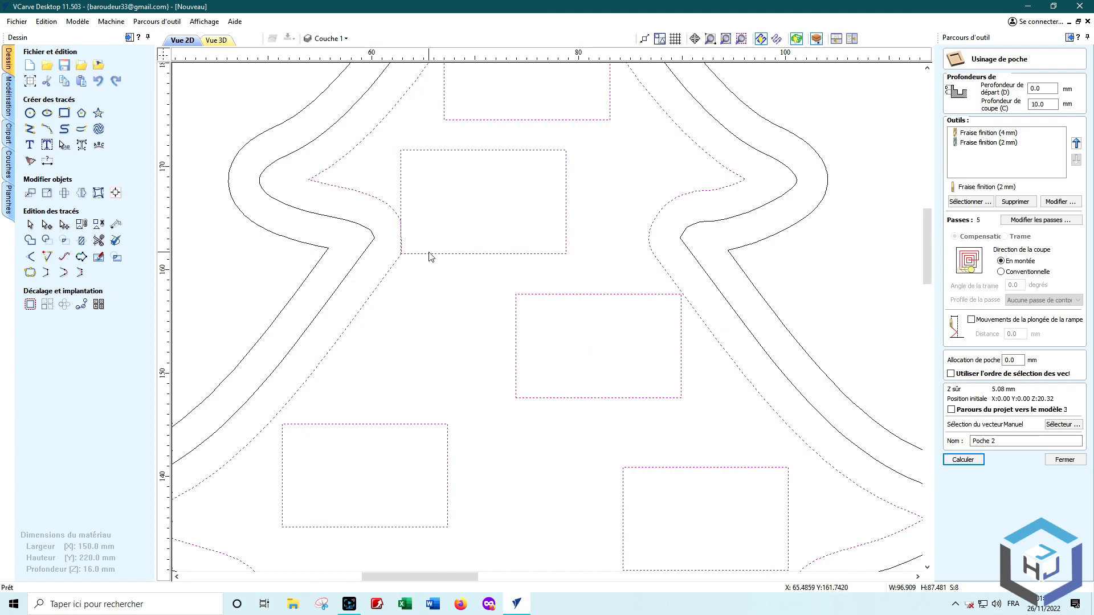
left_click(429, 254)
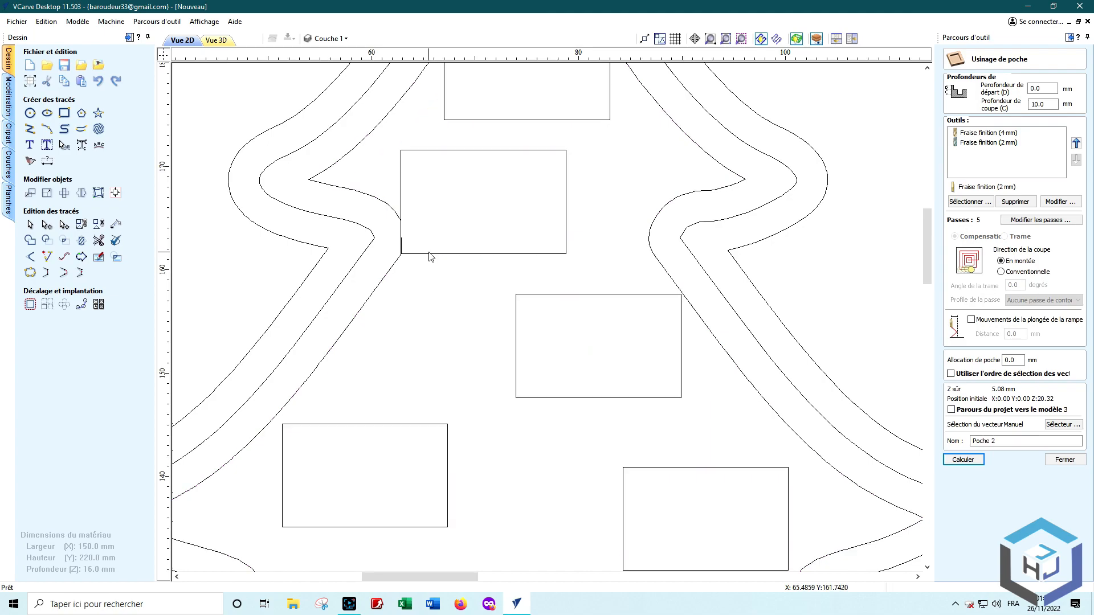
left_click(432, 254)
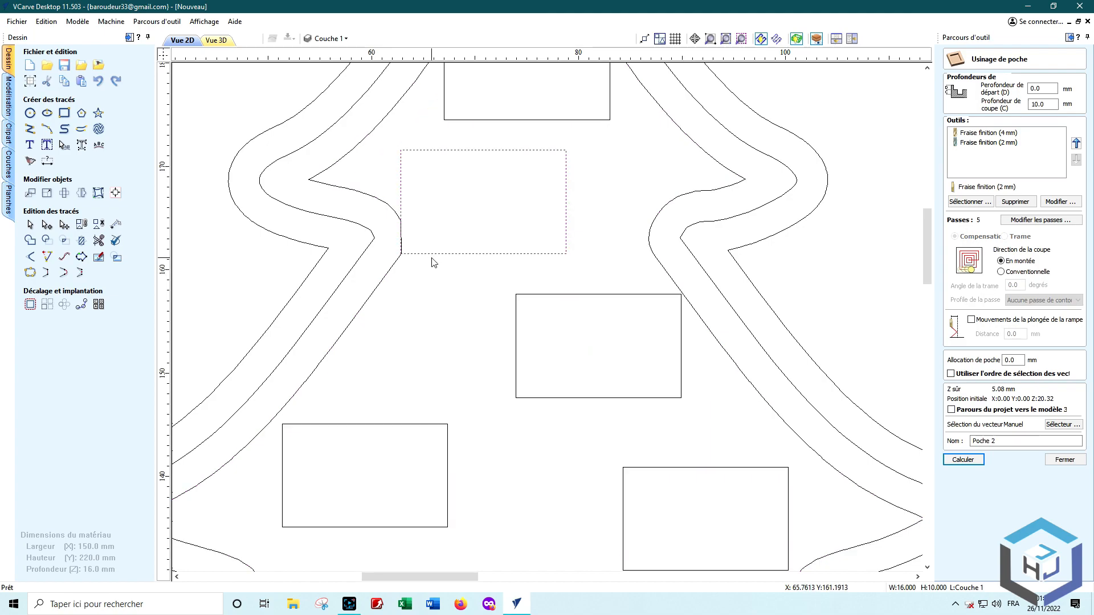
key("Right")
key("Right")
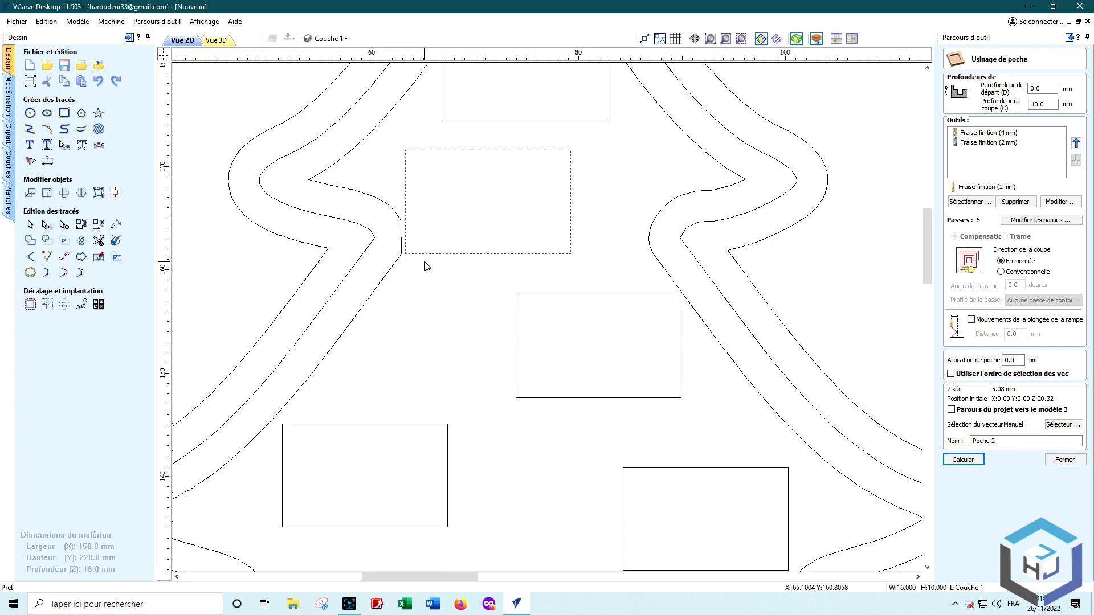
left_click(426, 266)
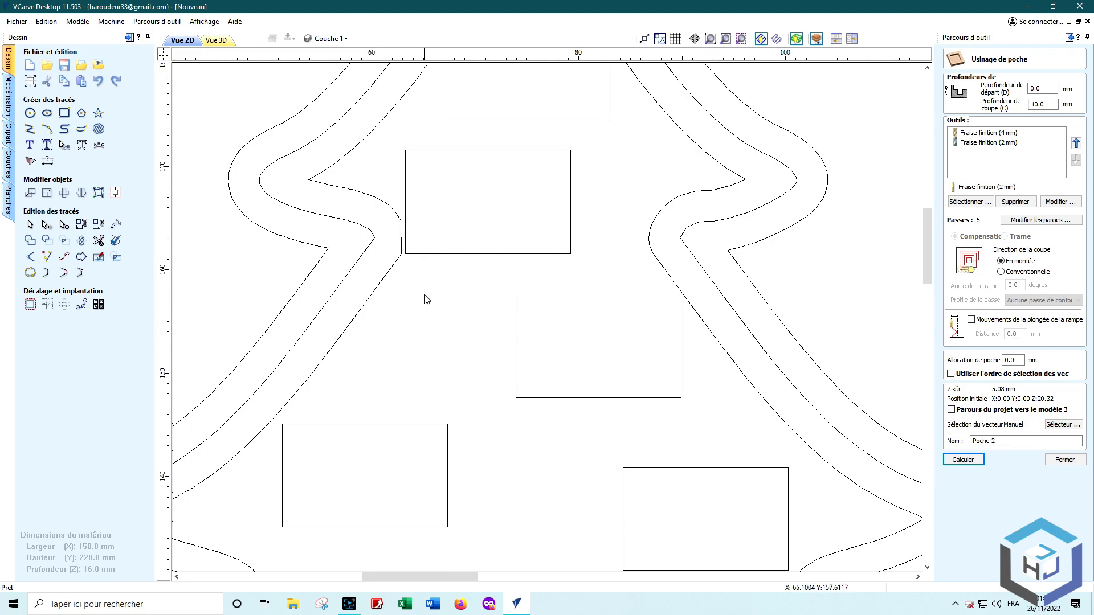
- Calculate the Poche 2 pocket from the MDF tree's inner outline and rectangles with a 3.5 mm start depth and 6.5 mm cut depth
scroll(471, 316, "down", 3)
scroll(471, 315, "down", 1)
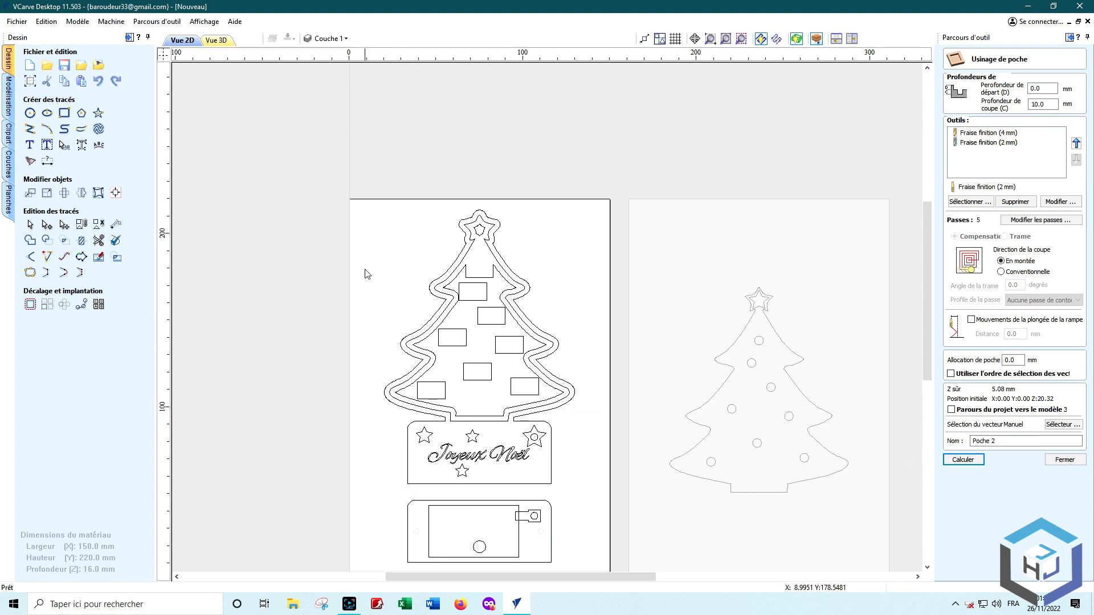
left_click_drag(367, 247, 561, 422)
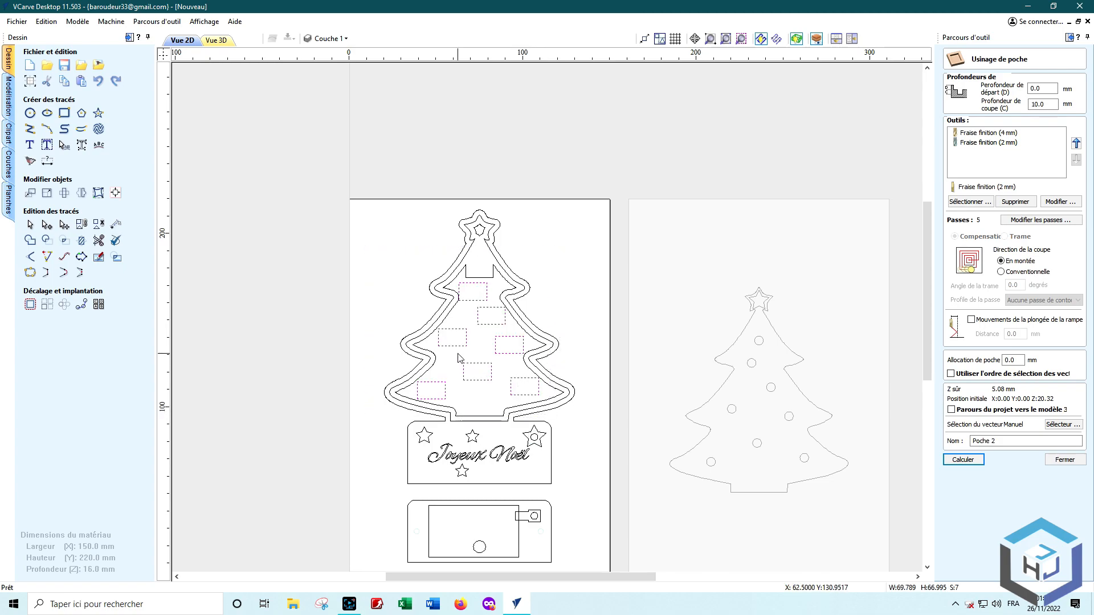
left_click(434, 335, "shift")
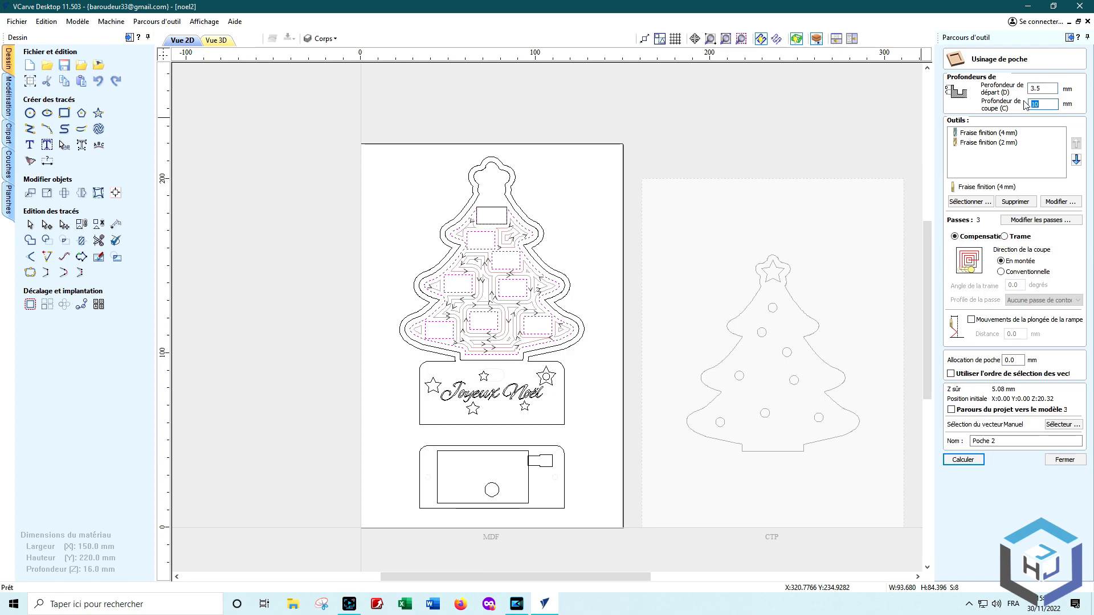
type("6.5")
left_click(963, 460)
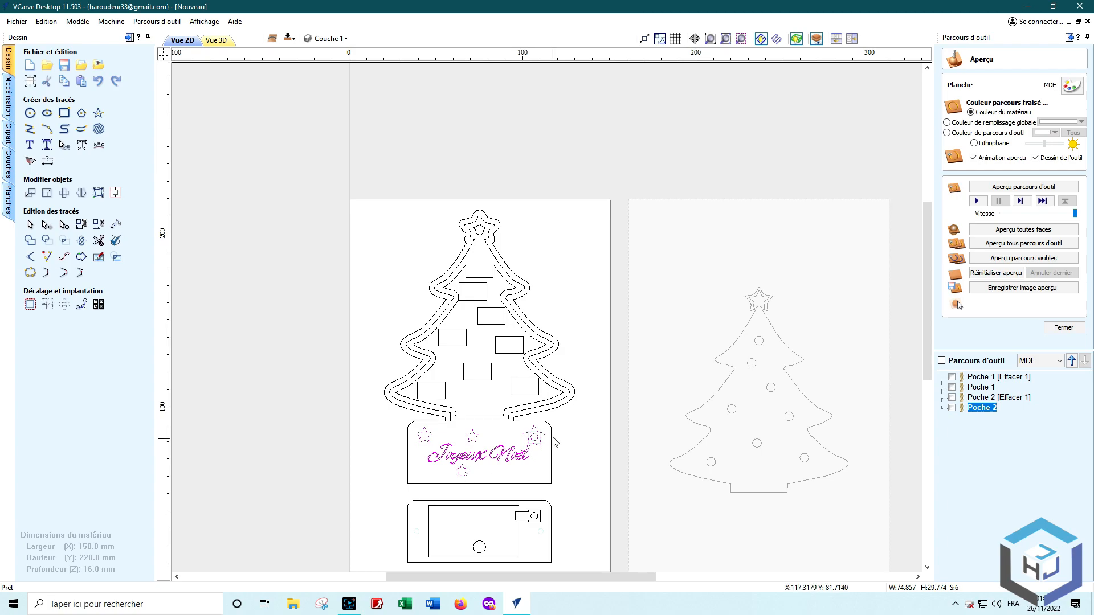
- Exclude the large star's hole from the selection, calculate V-Carve 1 for the stars and "Joyeux Noël" with the 60° V-bit, and return to 2D
scroll(556, 441, "up", 4)
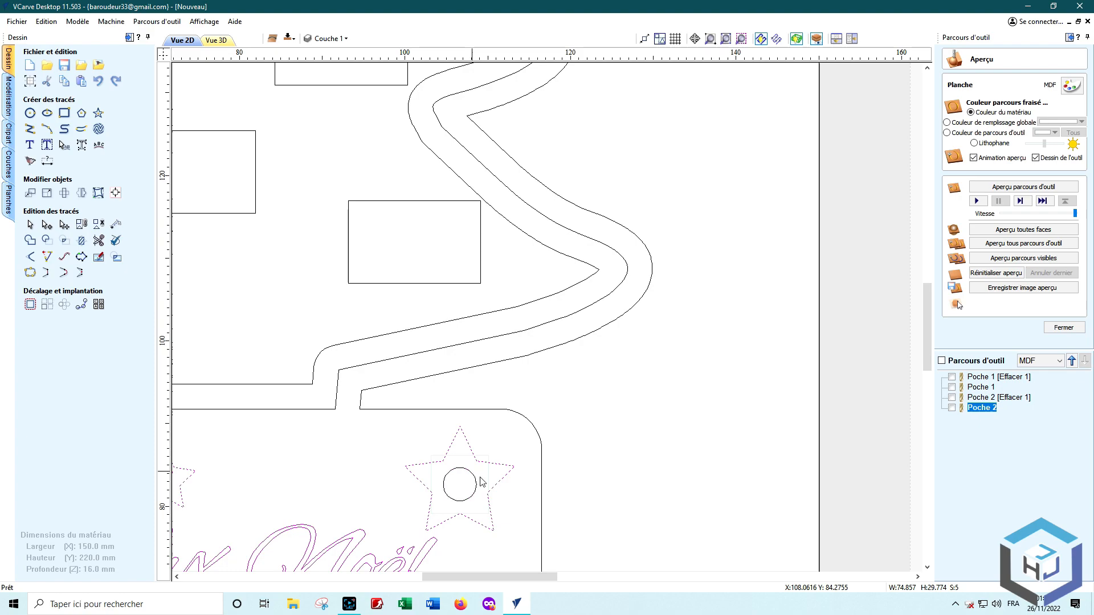
scroll(616, 415, "down", 4)
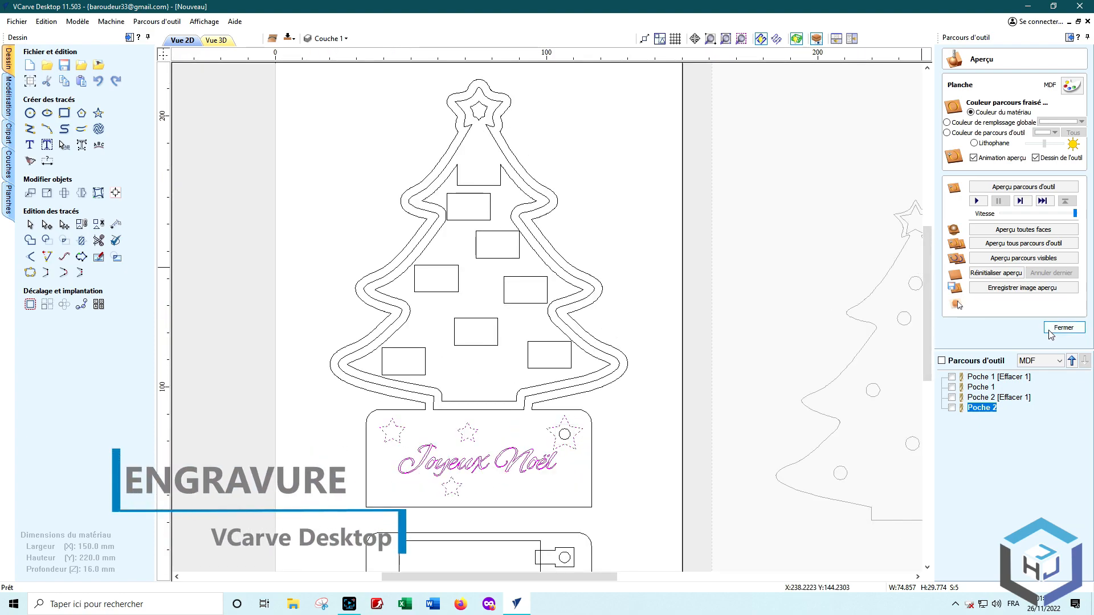
left_click(1052, 329)
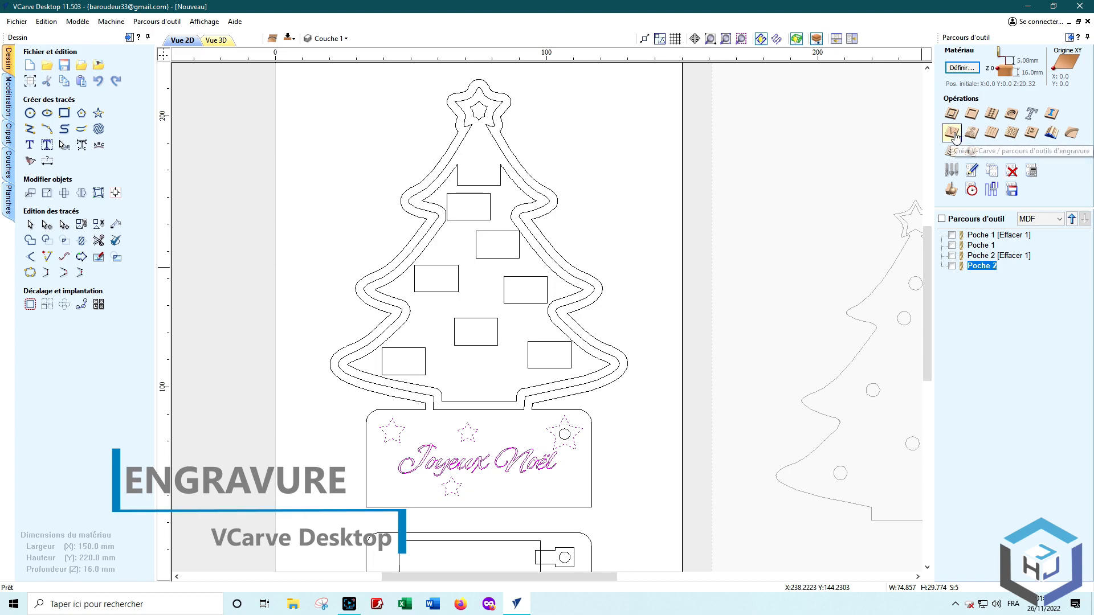
left_click(952, 133)
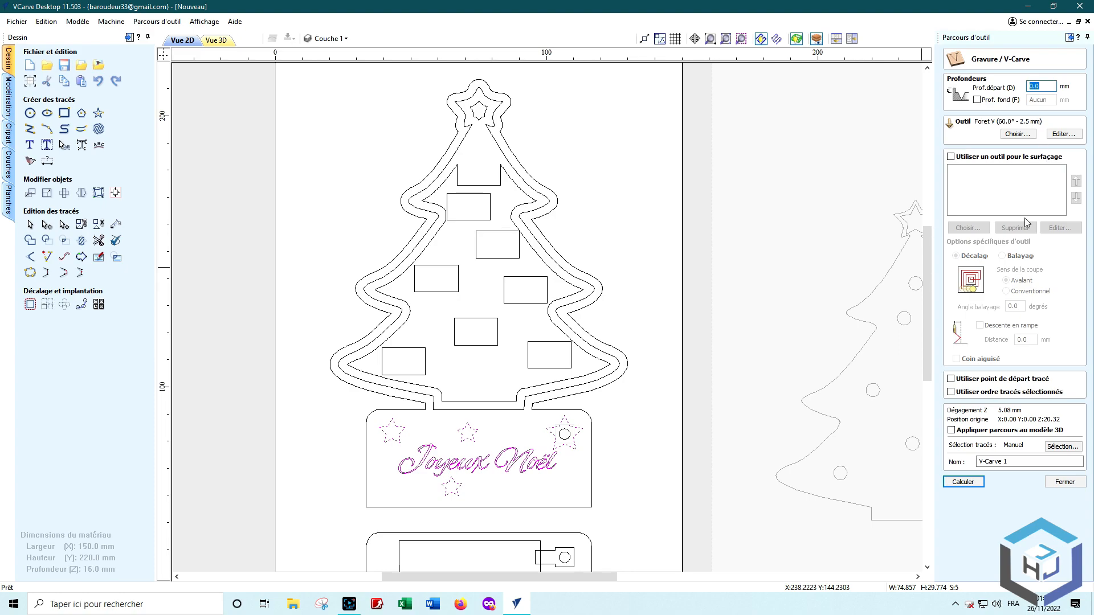
left_click(969, 482)
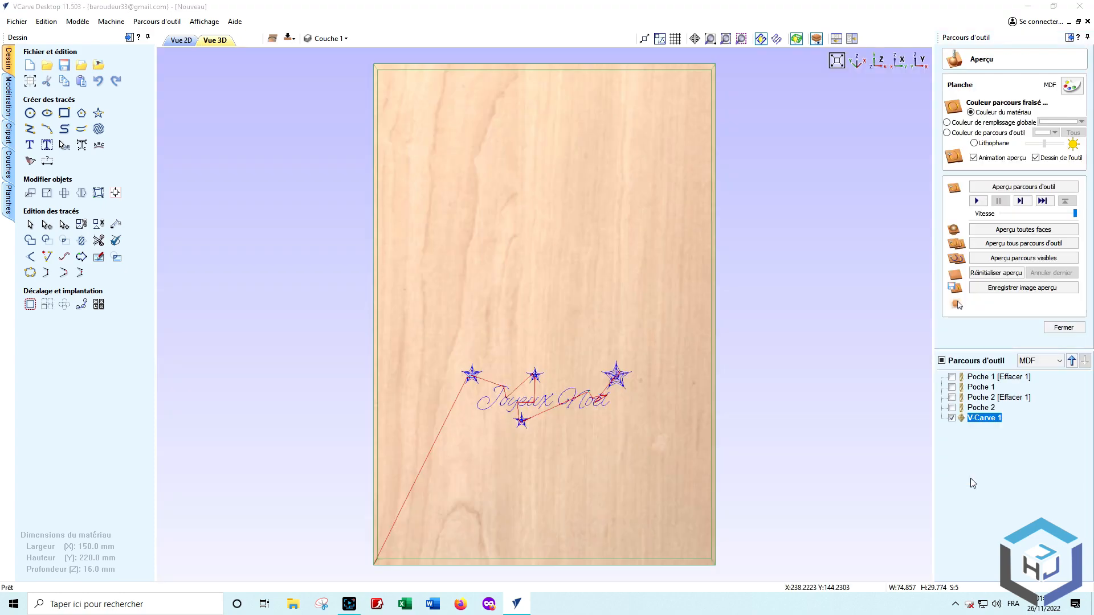
left_click(182, 41)
left_click(659, 380)
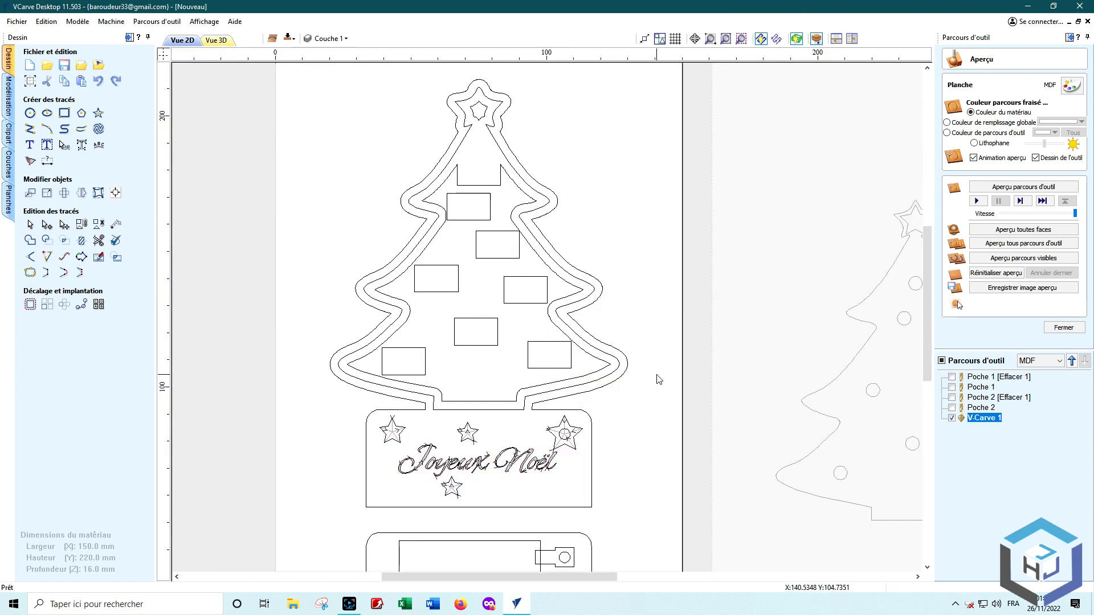
- Preview all toolpaths on the MDF sheet and examine the simulated tree pockets and "Joyeux Noël" engraving from several angles
middle_click_drag(659, 455, 663, 262)
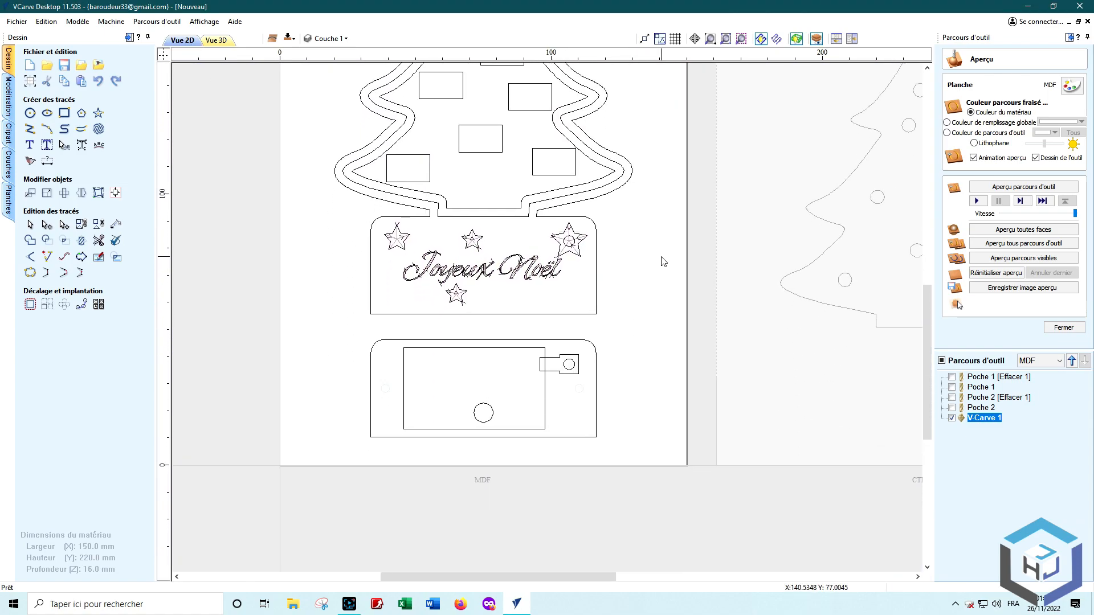
left_click(992, 245)
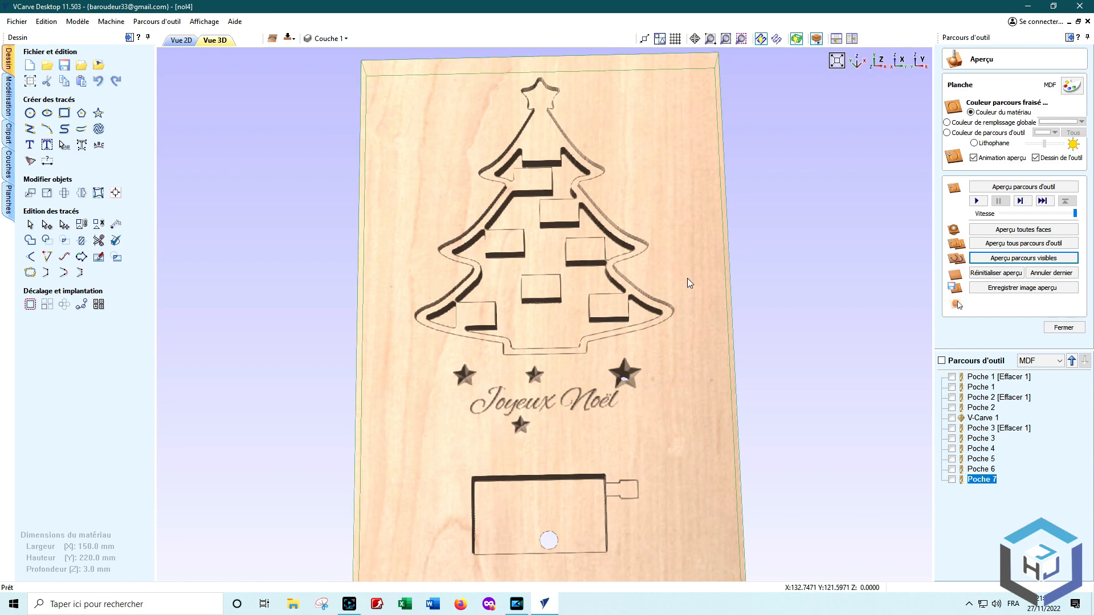
left_click_drag(687, 278, 615, 435)
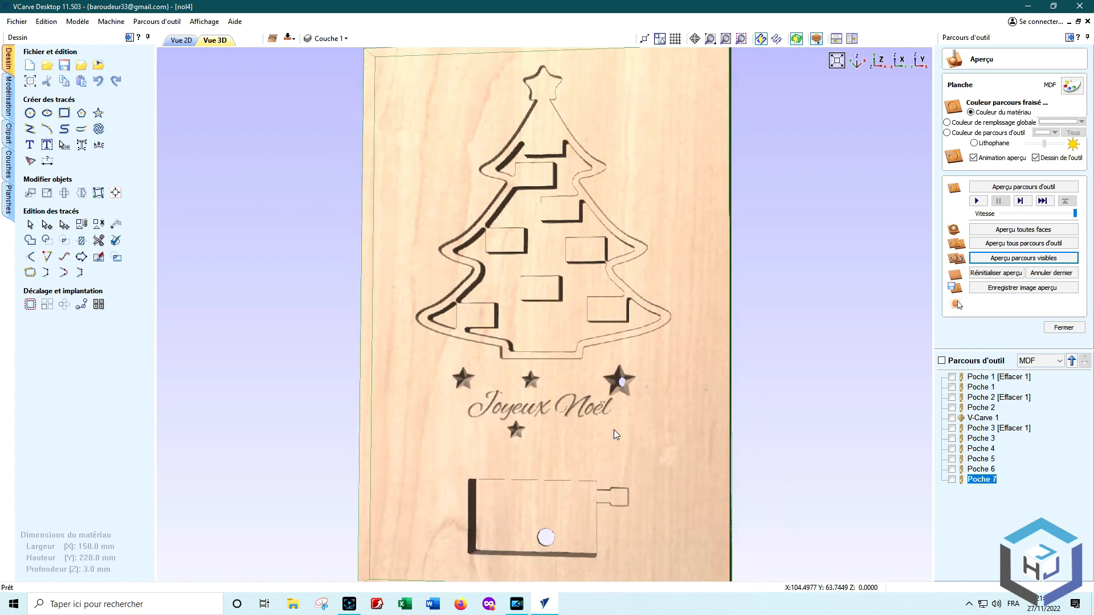
left_click_drag(515, 302, 525, 210)
scroll(481, 240, "up", 4)
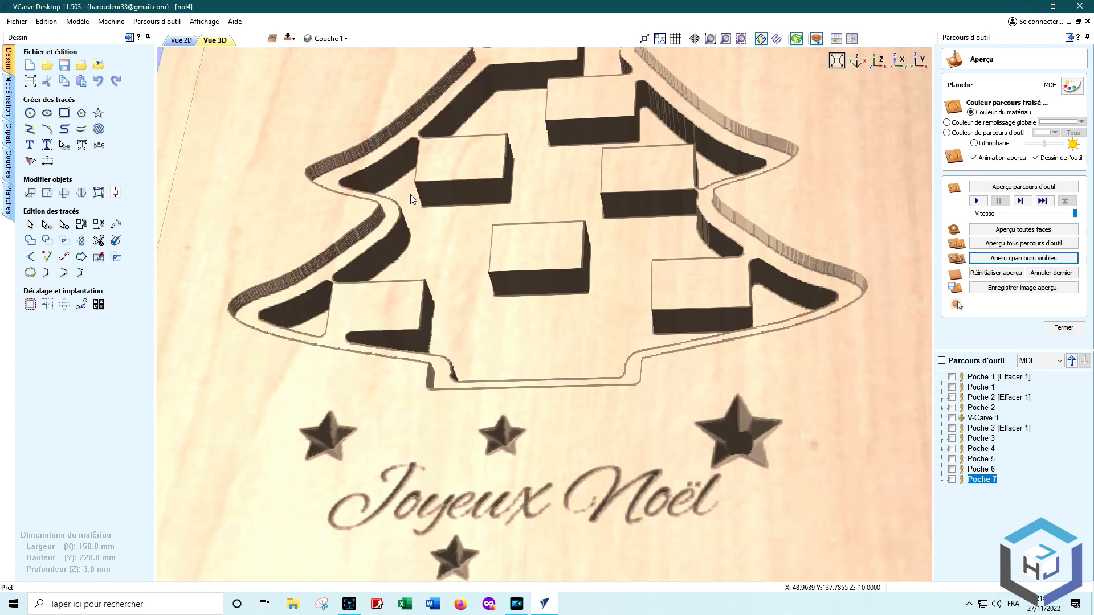
left_click_drag(411, 196, 459, 159)
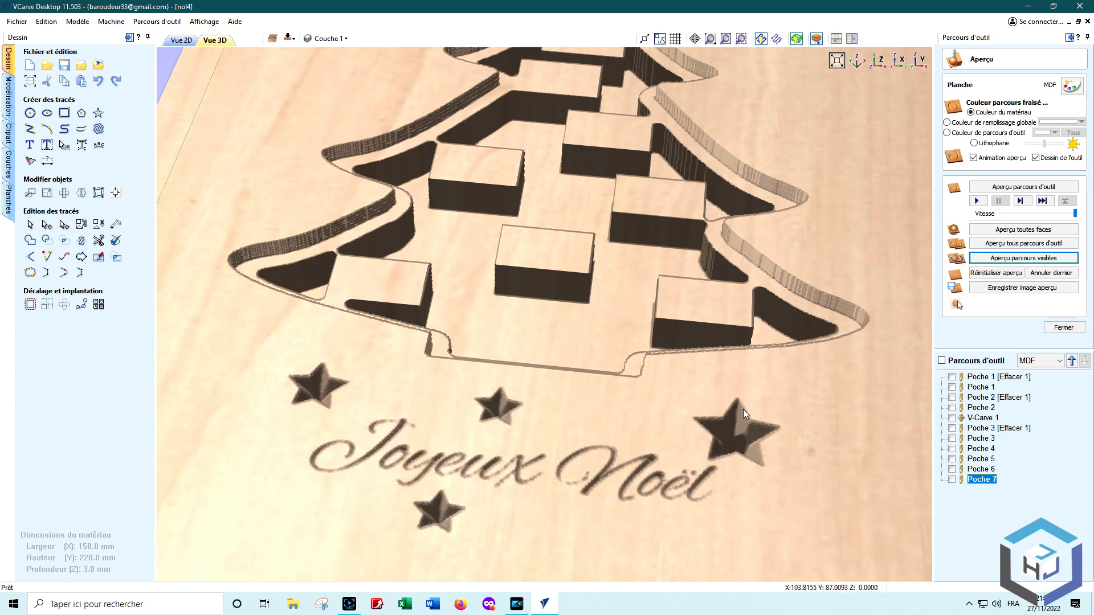
- Show the Poche 7 toolpath on the tree's rectangles and preview its machining
left_click(952, 481)
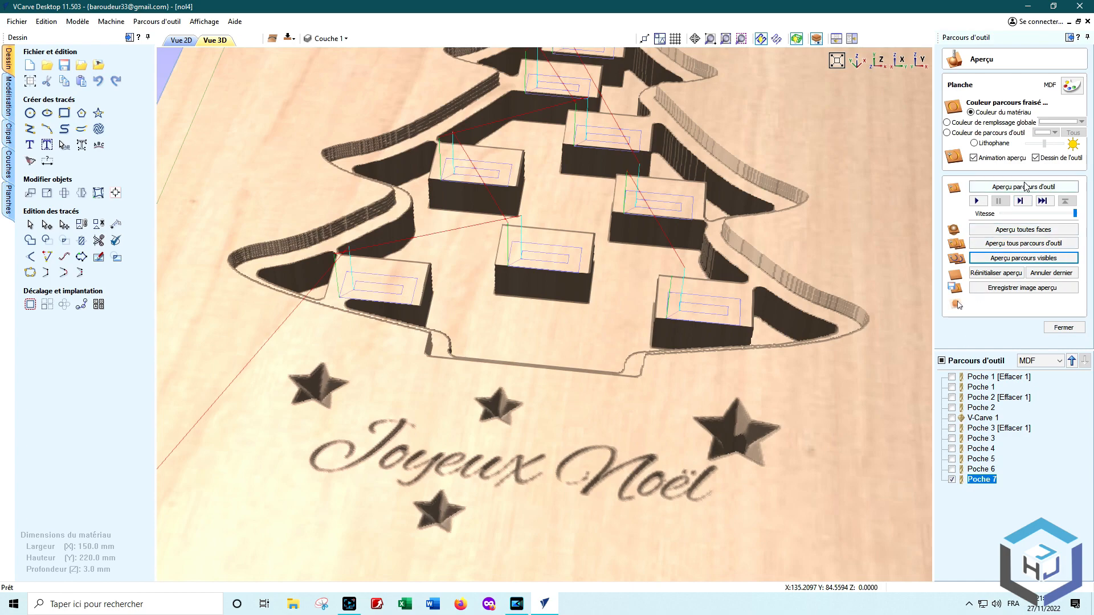
left_click(1012, 188)
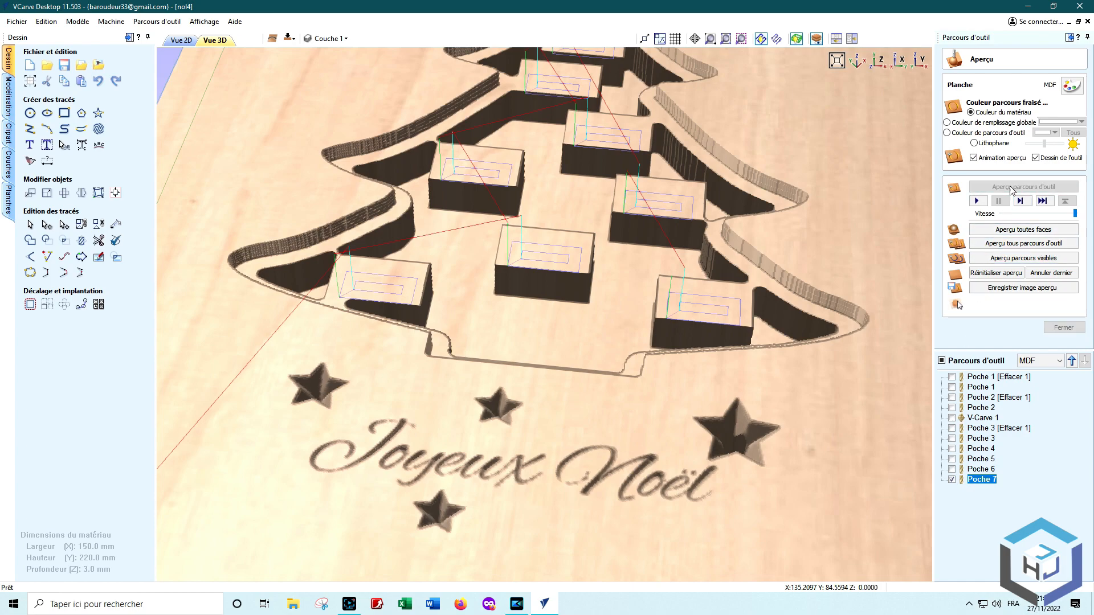